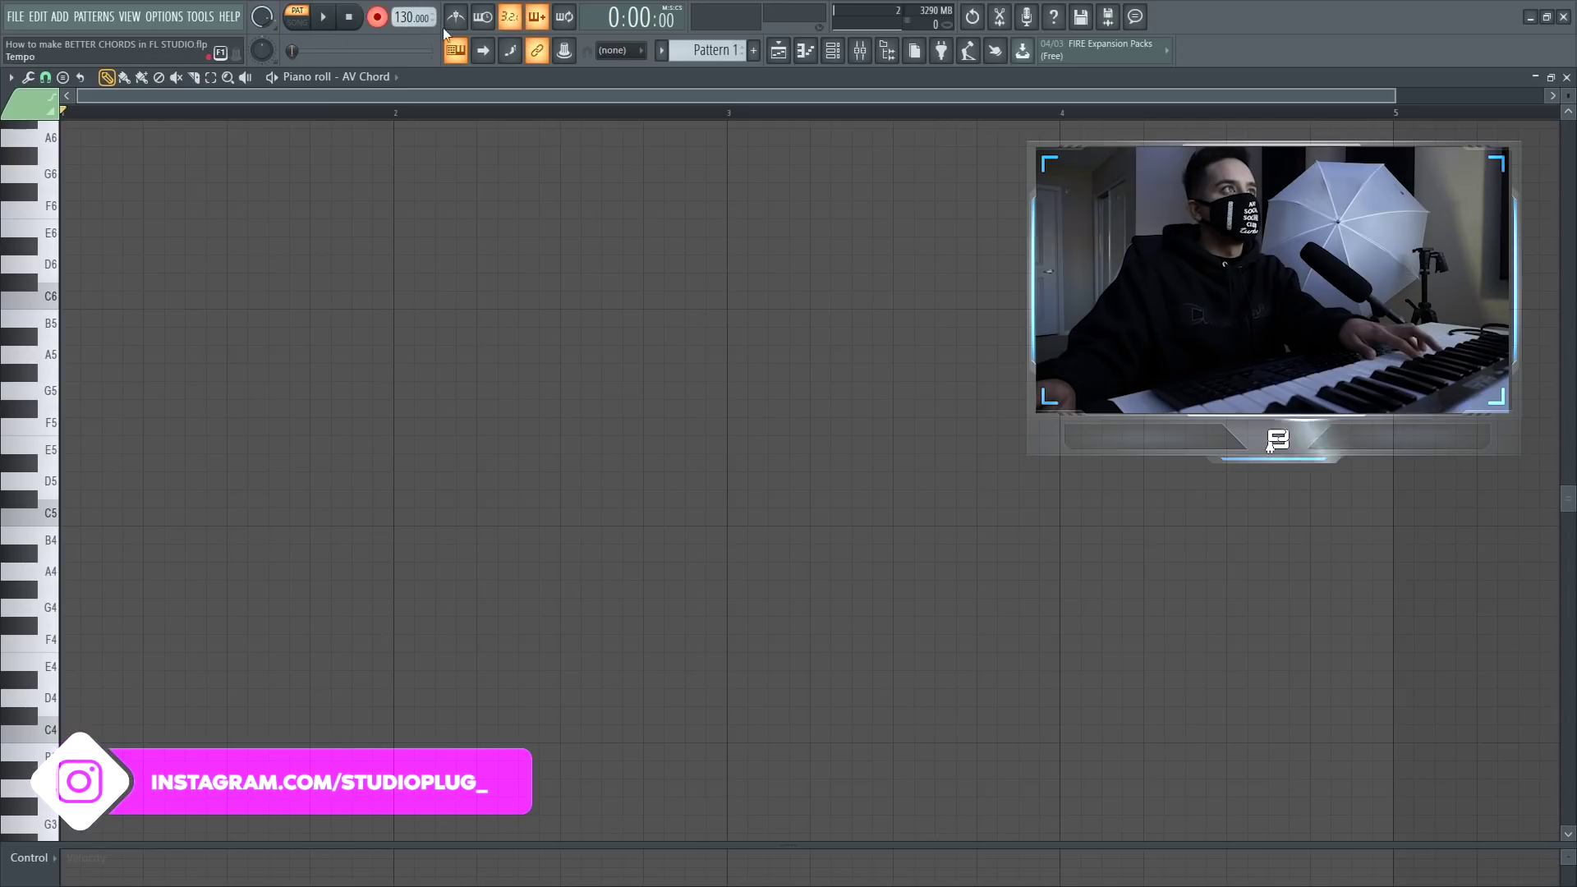
Step: Record the chords D4-G4-A#4, C4-D#4-G4 twice and D4-F#4-A4 over four bars, and quantize the notes
left_click(326, 22)
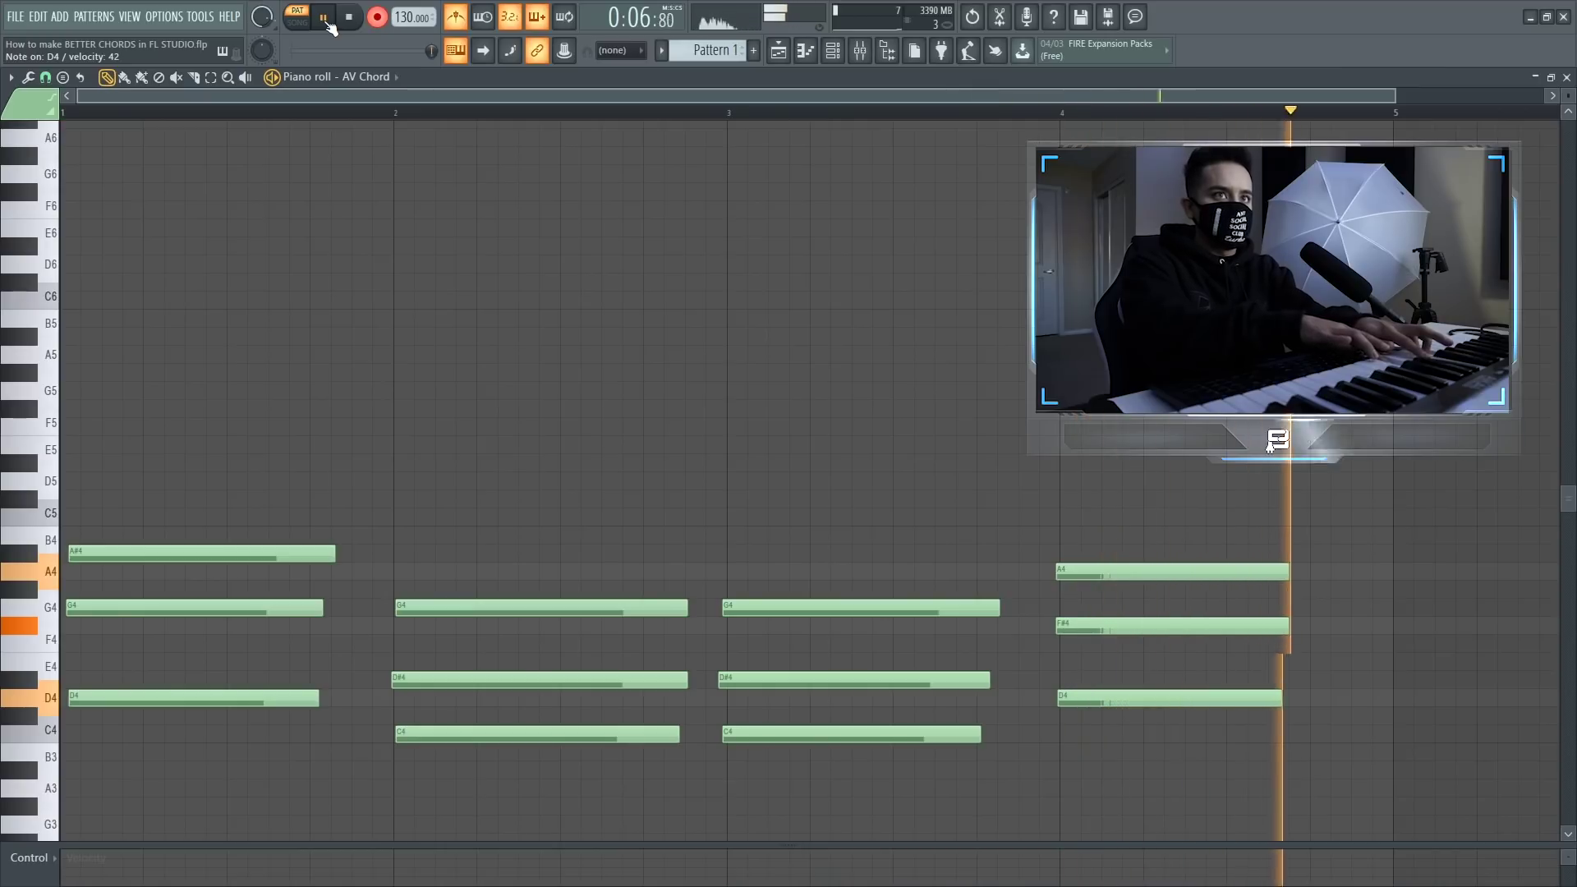
key("space")
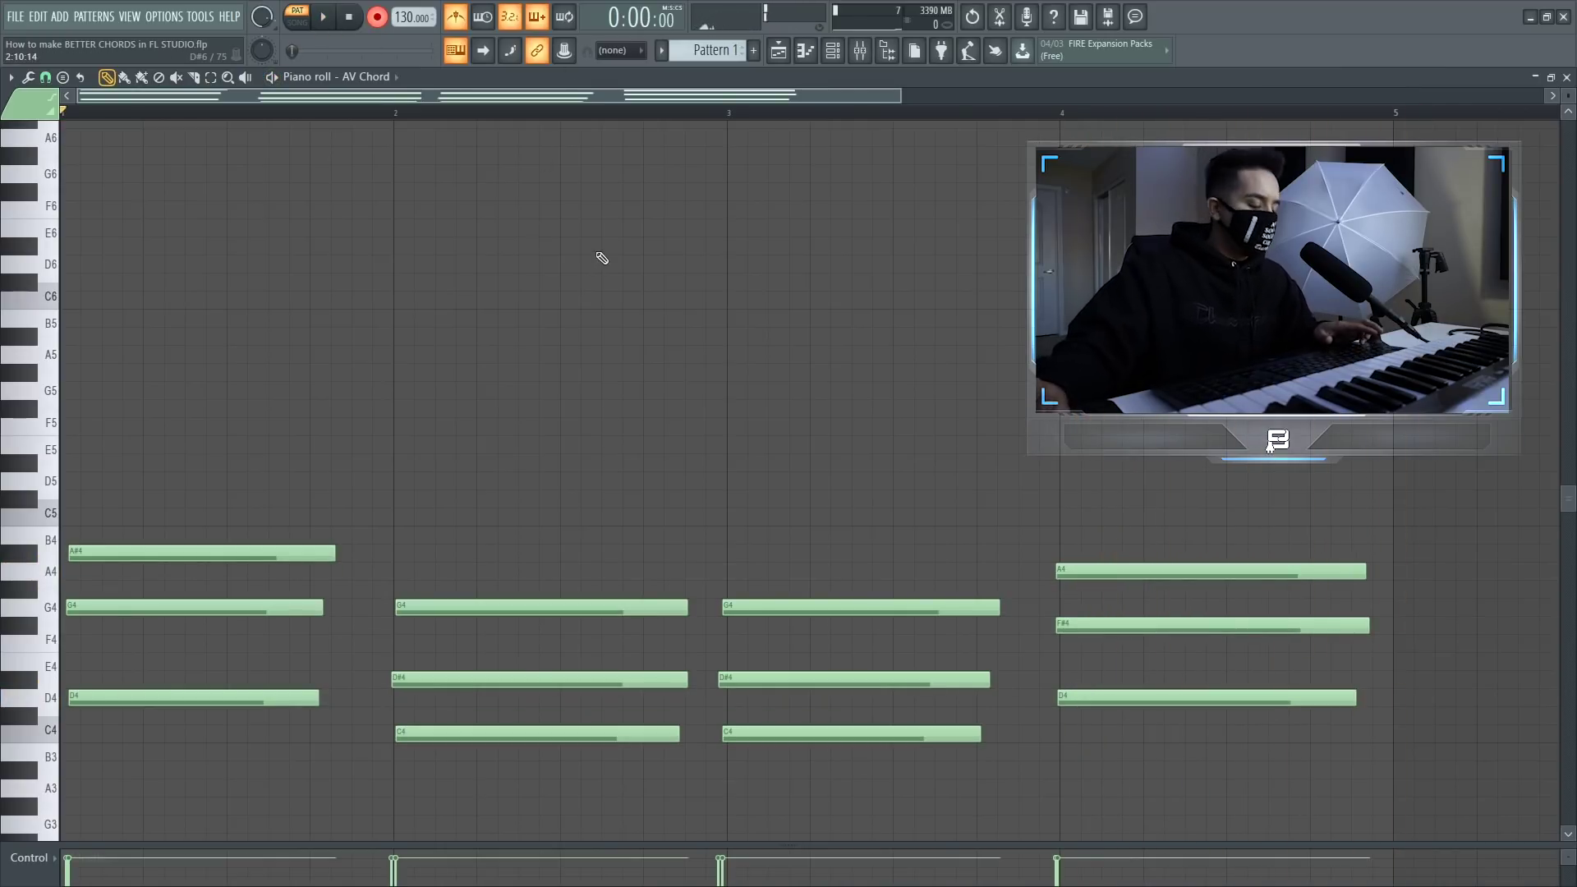
key("ctrl+q")
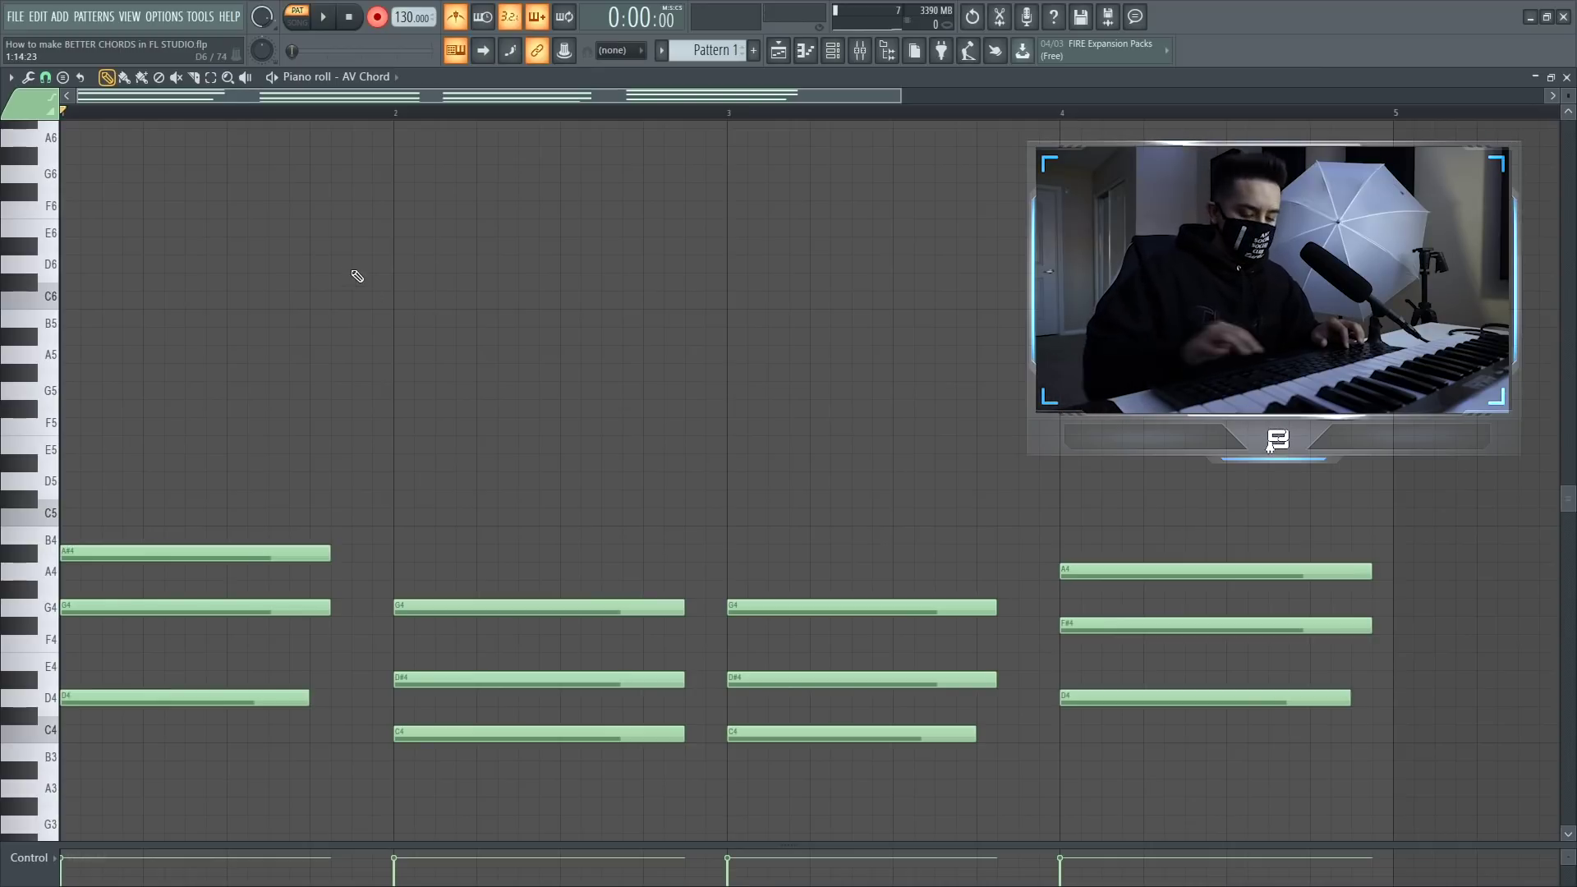
Step: Lengthen the chord notes until each chord fills its whole bar, with the last chord ending at bar 5
key("alt+l")
key("Return")
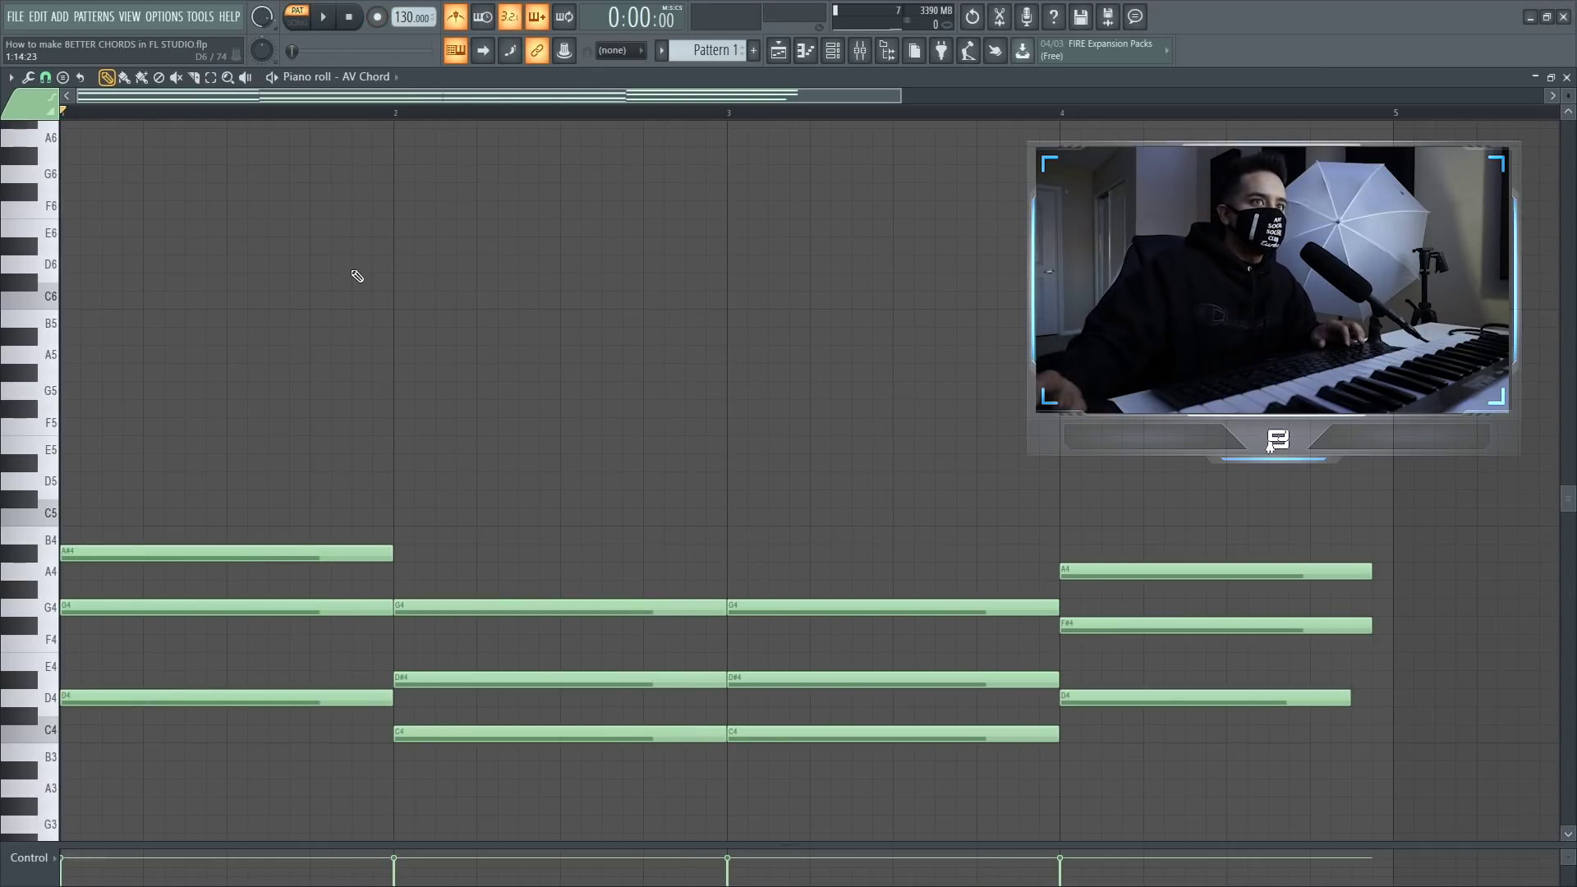
left_click_drag(1263, 465, 1381, 688)
left_click_drag(1338, 679, 1352, 726)
left_click(1364, 687)
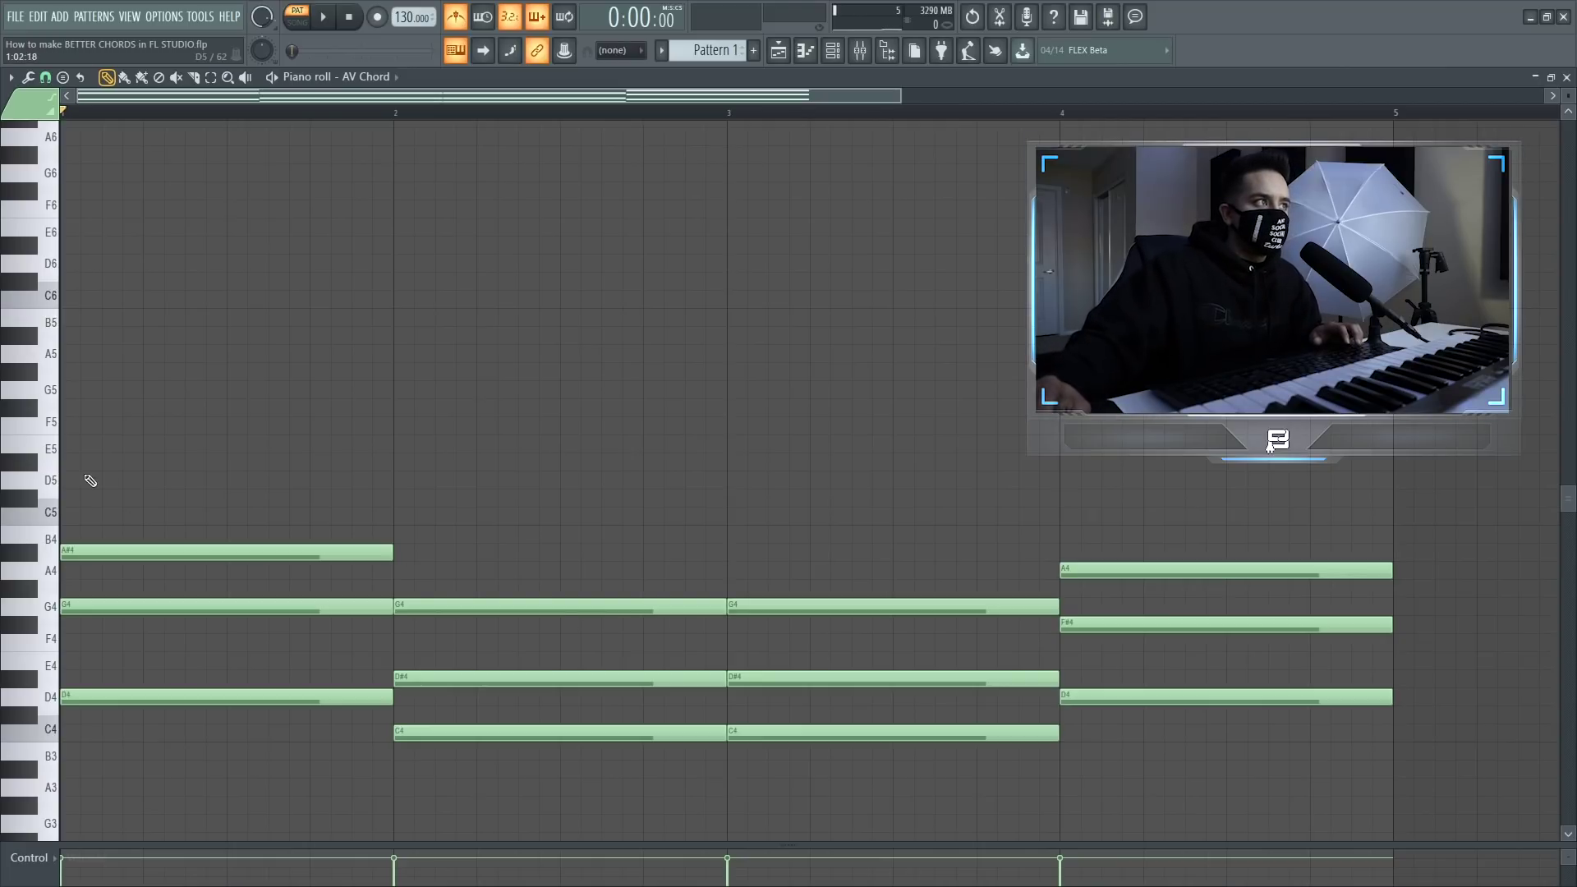
Step: Lower the velocity of all chord notes to about half and duplicate them one octave higher
left_click_drag(47, 462, 200, 725)
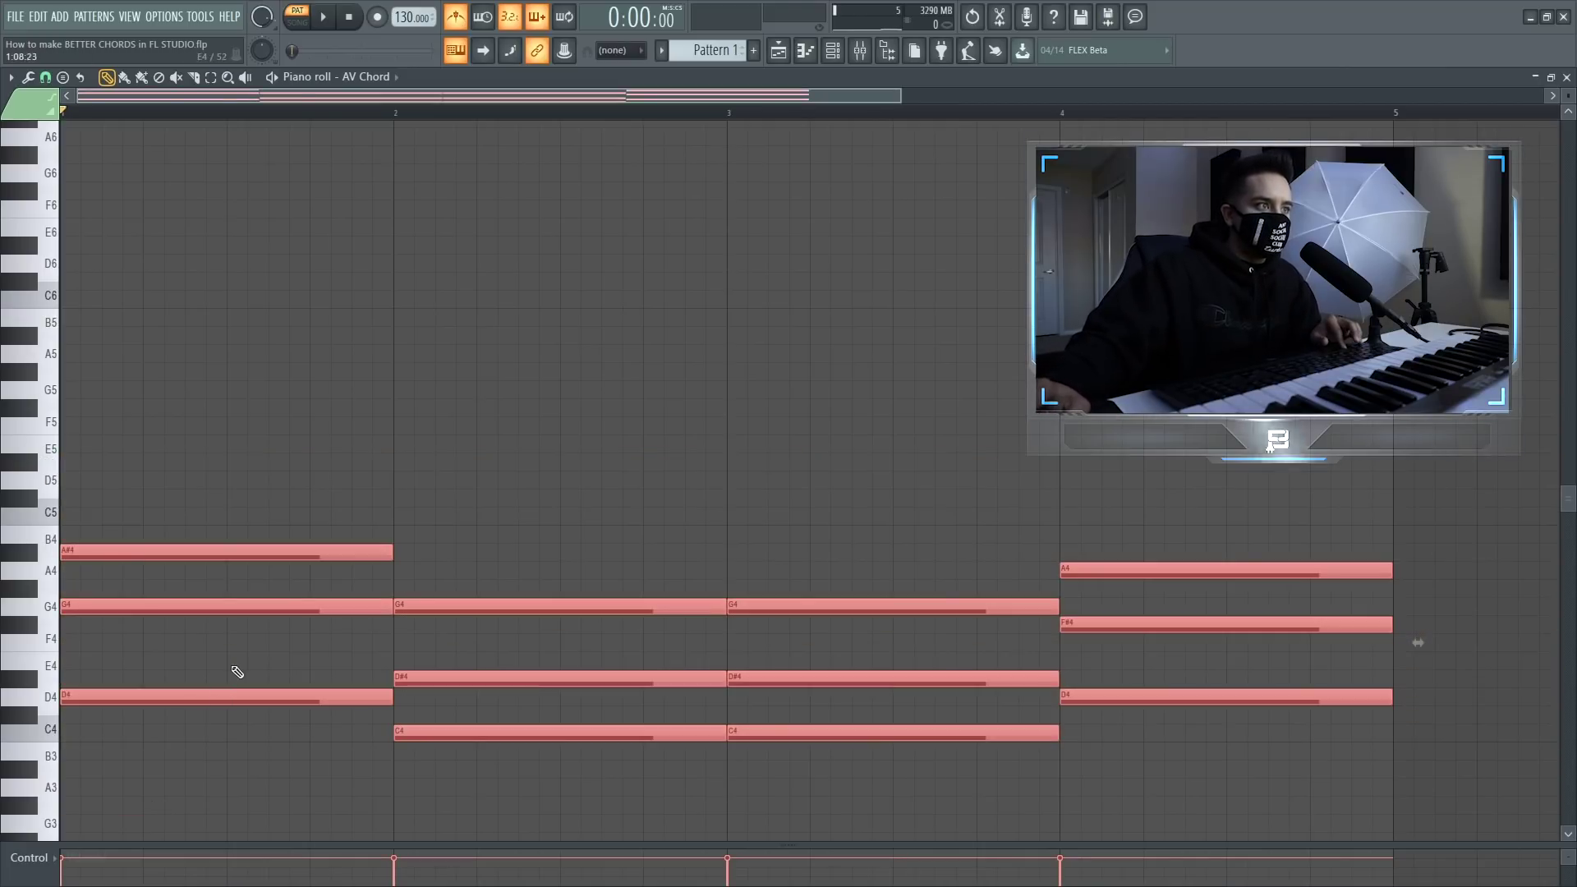
scroll(242, 666, "down", 9)
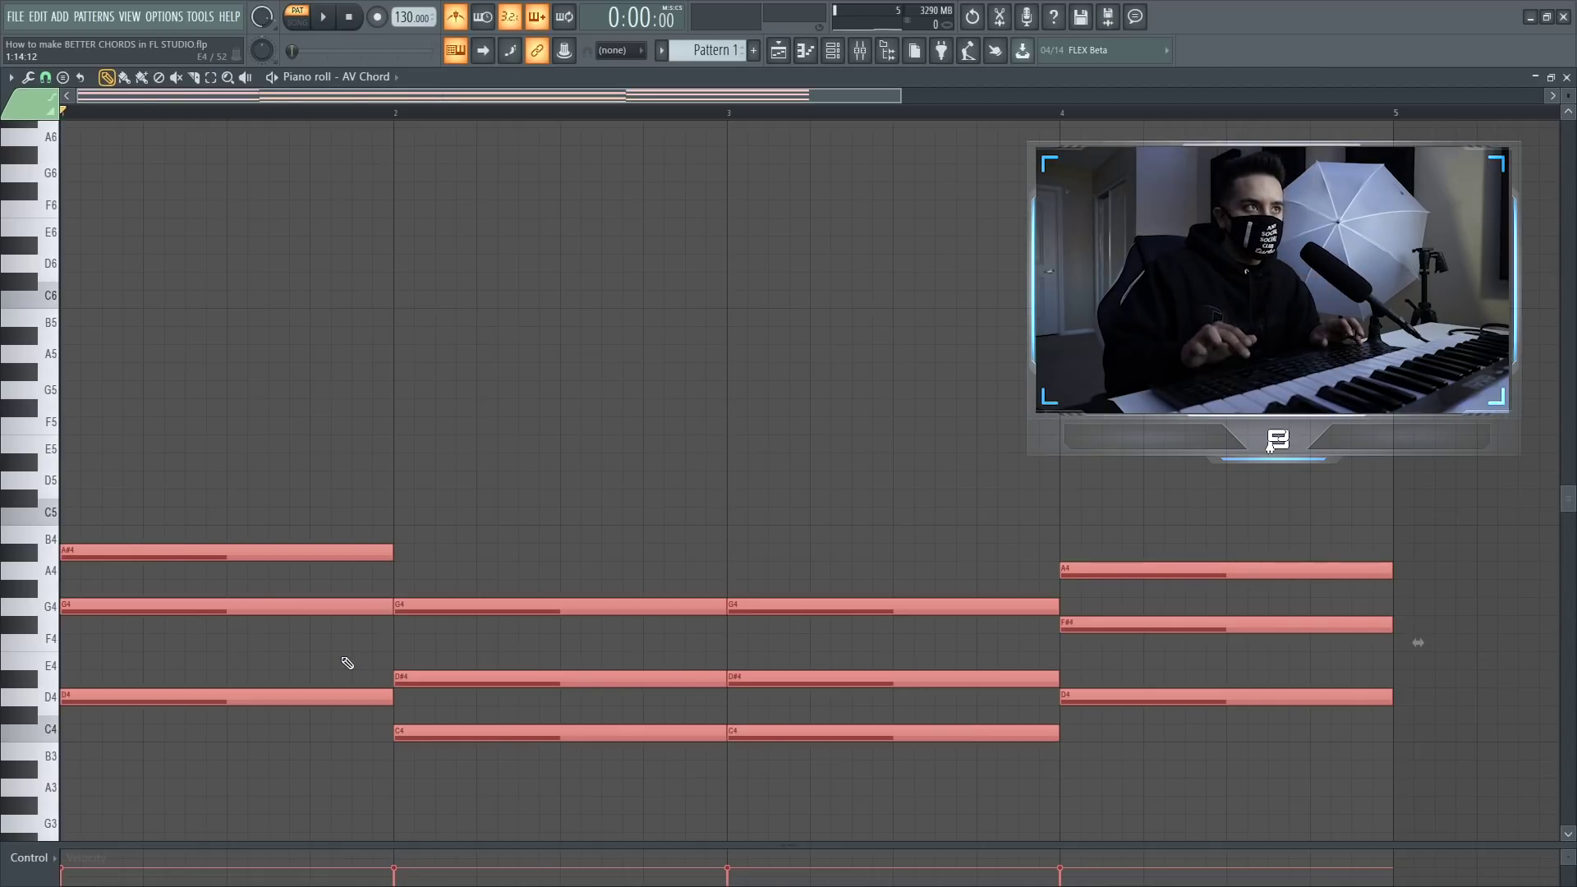
key("ctrl+Up")
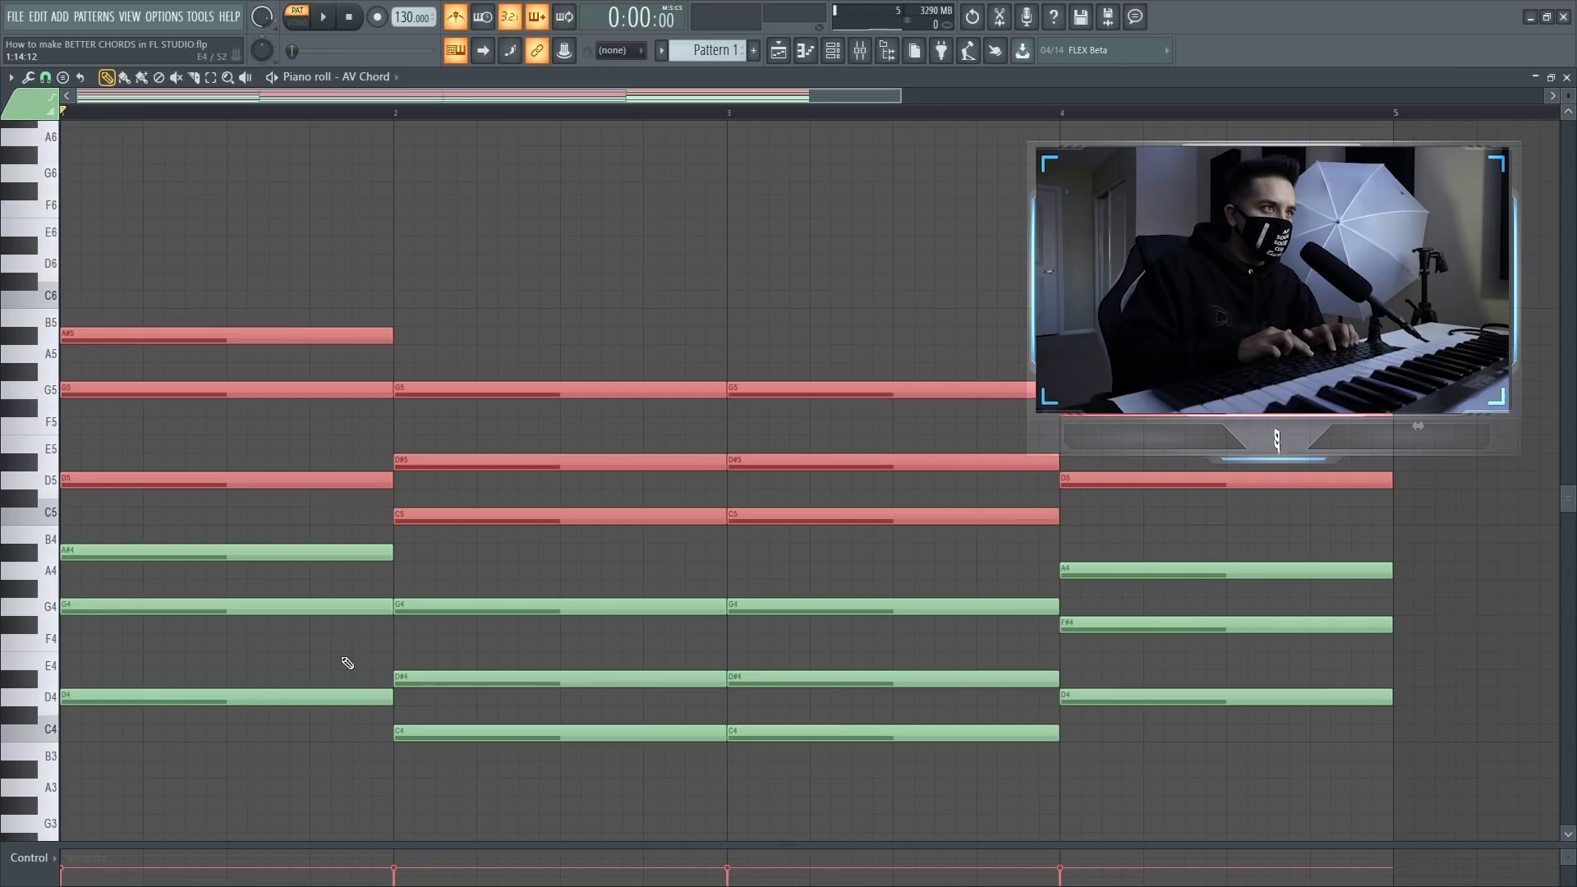
key("space")
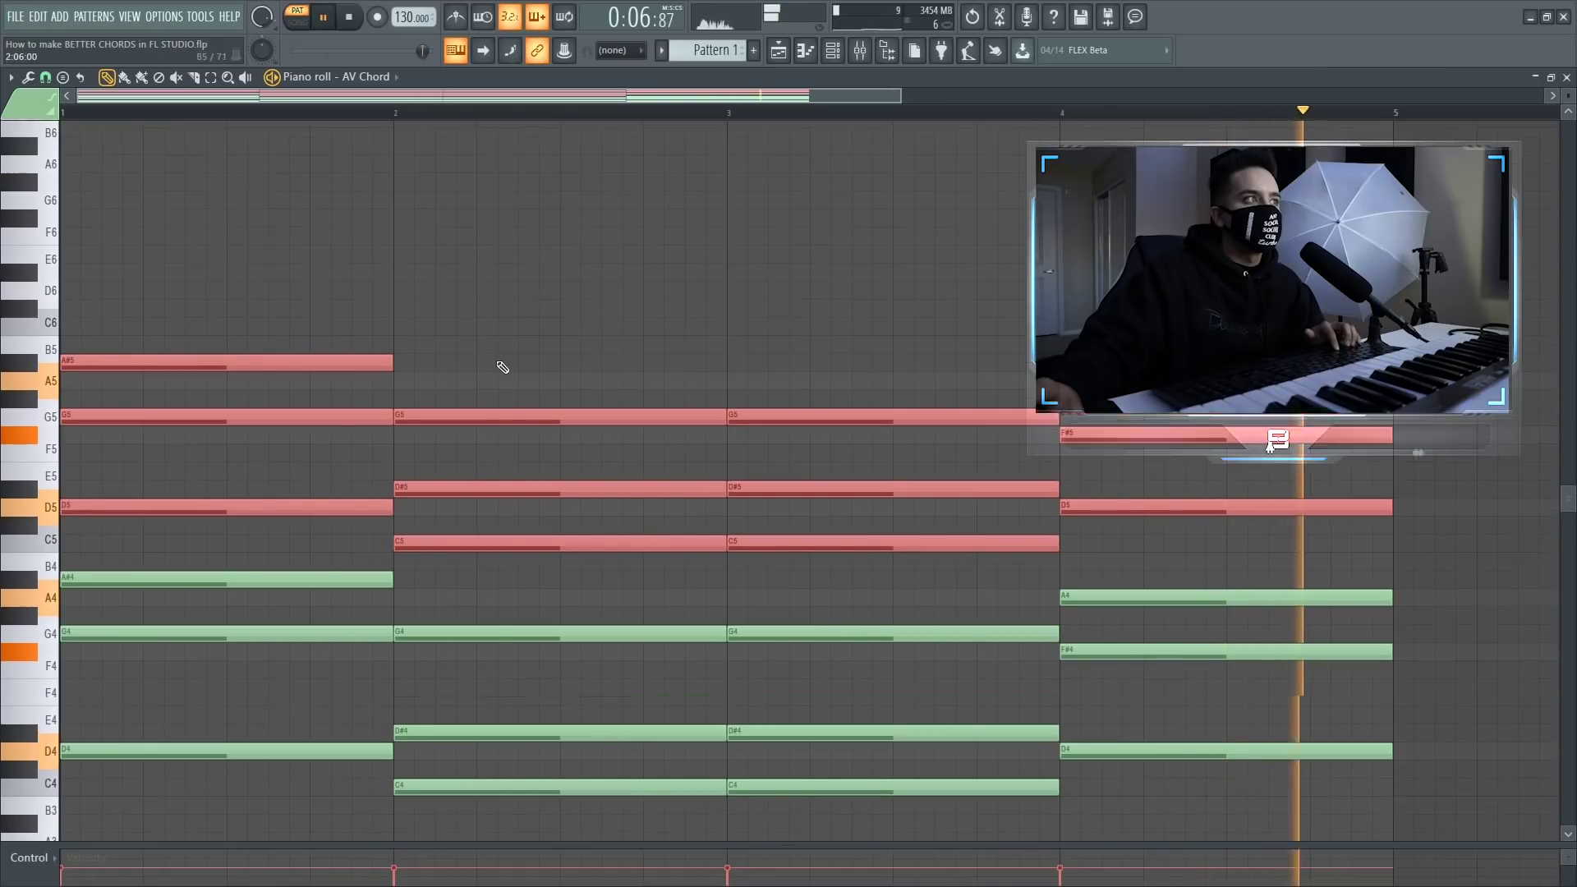
key("space")
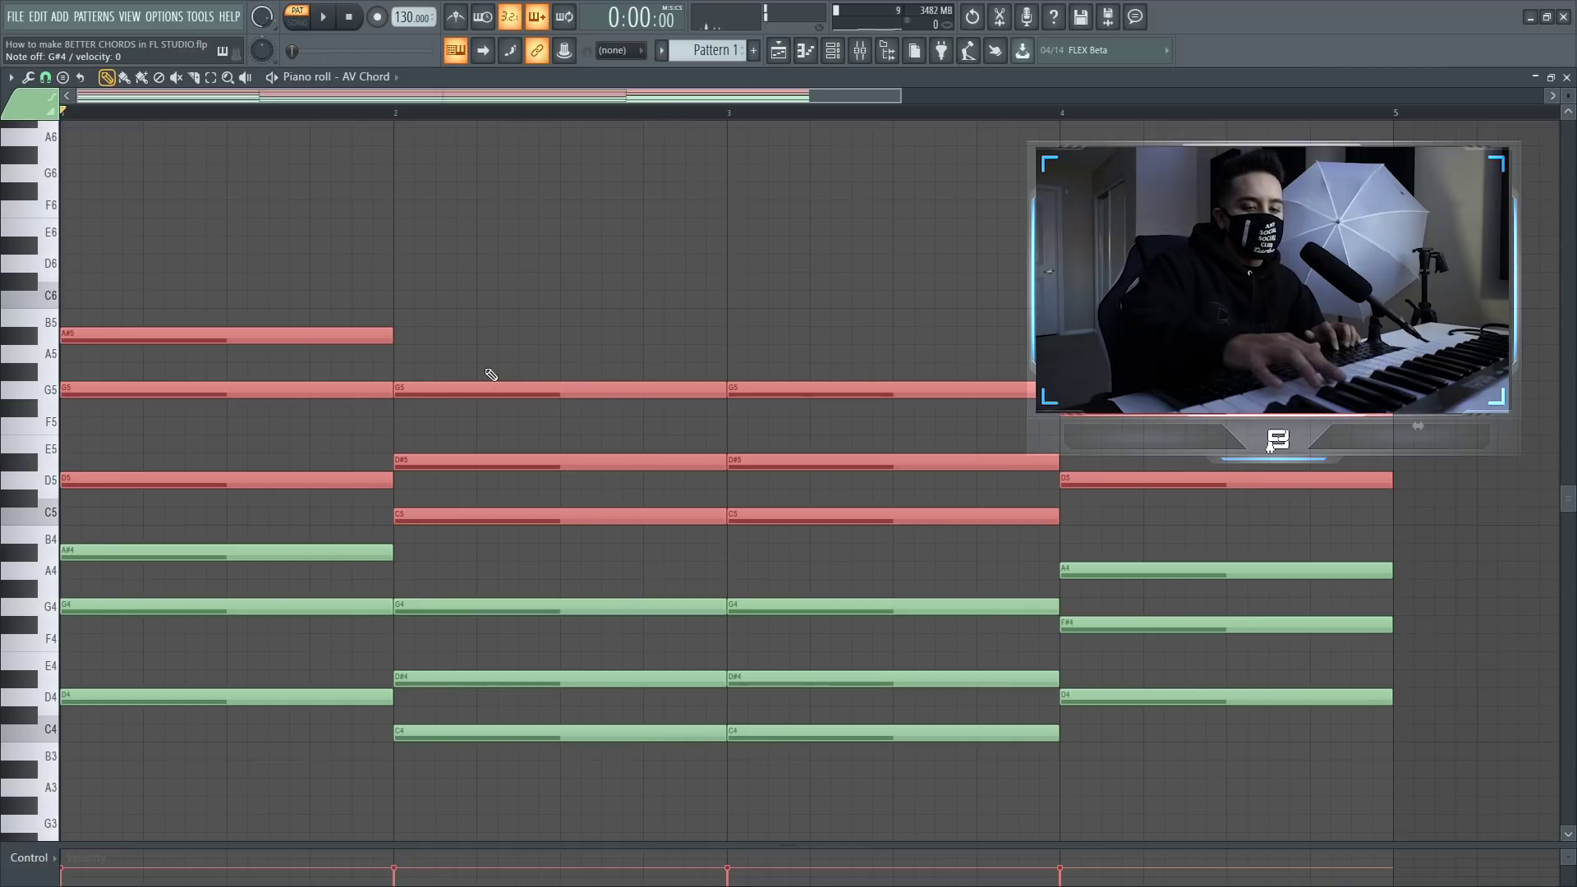
left_click(353, 410)
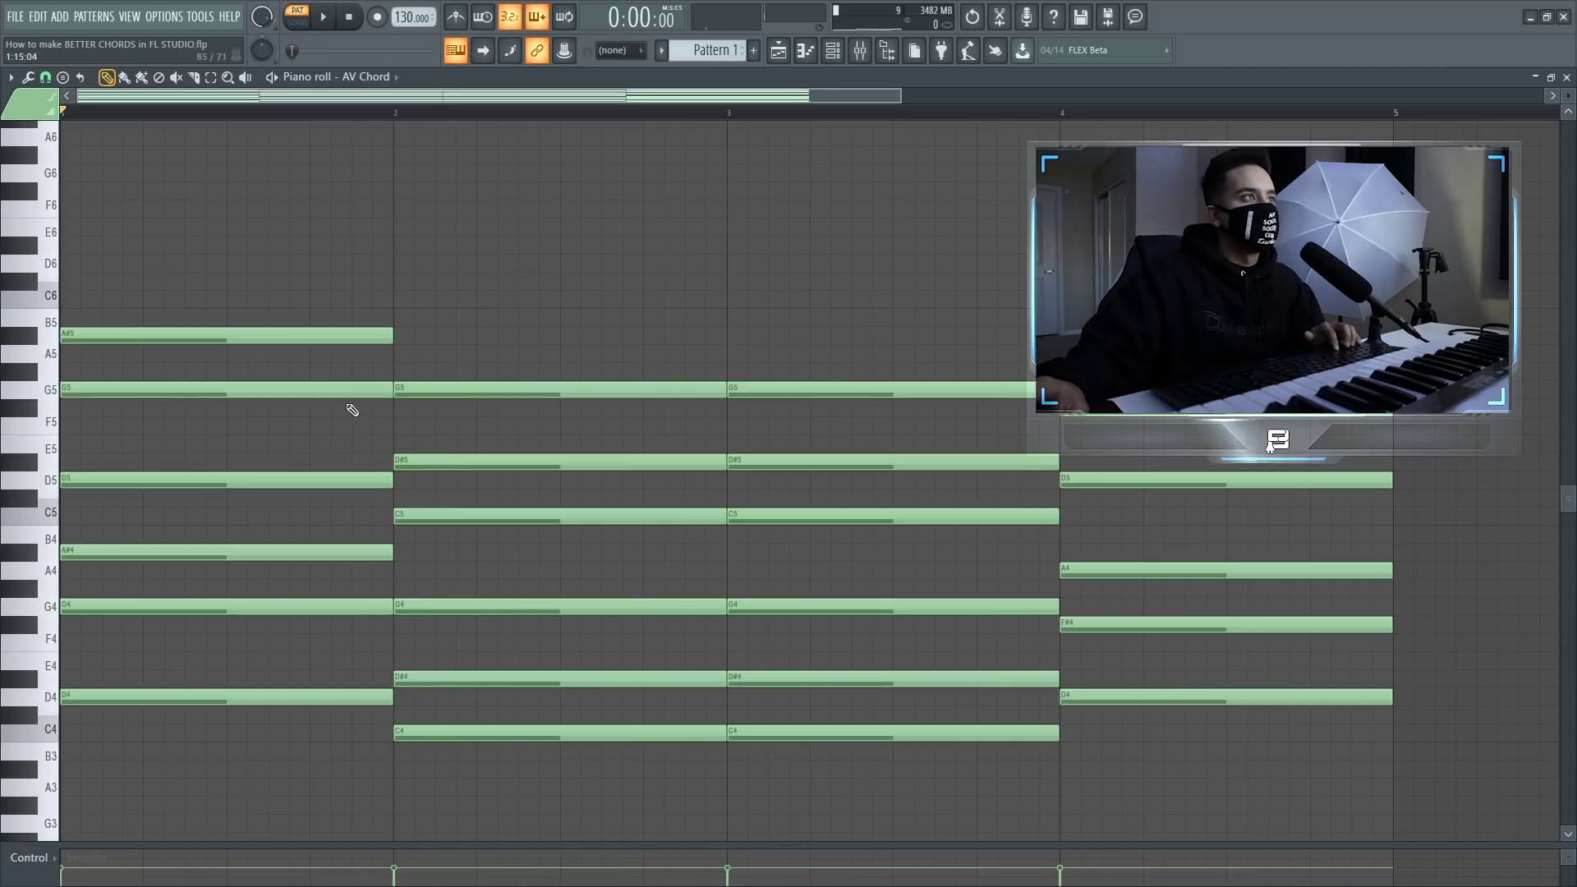
Step: Place a G6 melody note above the first chord, shorten it to one step and play the pattern
scroll(327, 424, "down", 1)
scroll(333, 450, "up", 4)
scroll(138, 450, "down", 2)
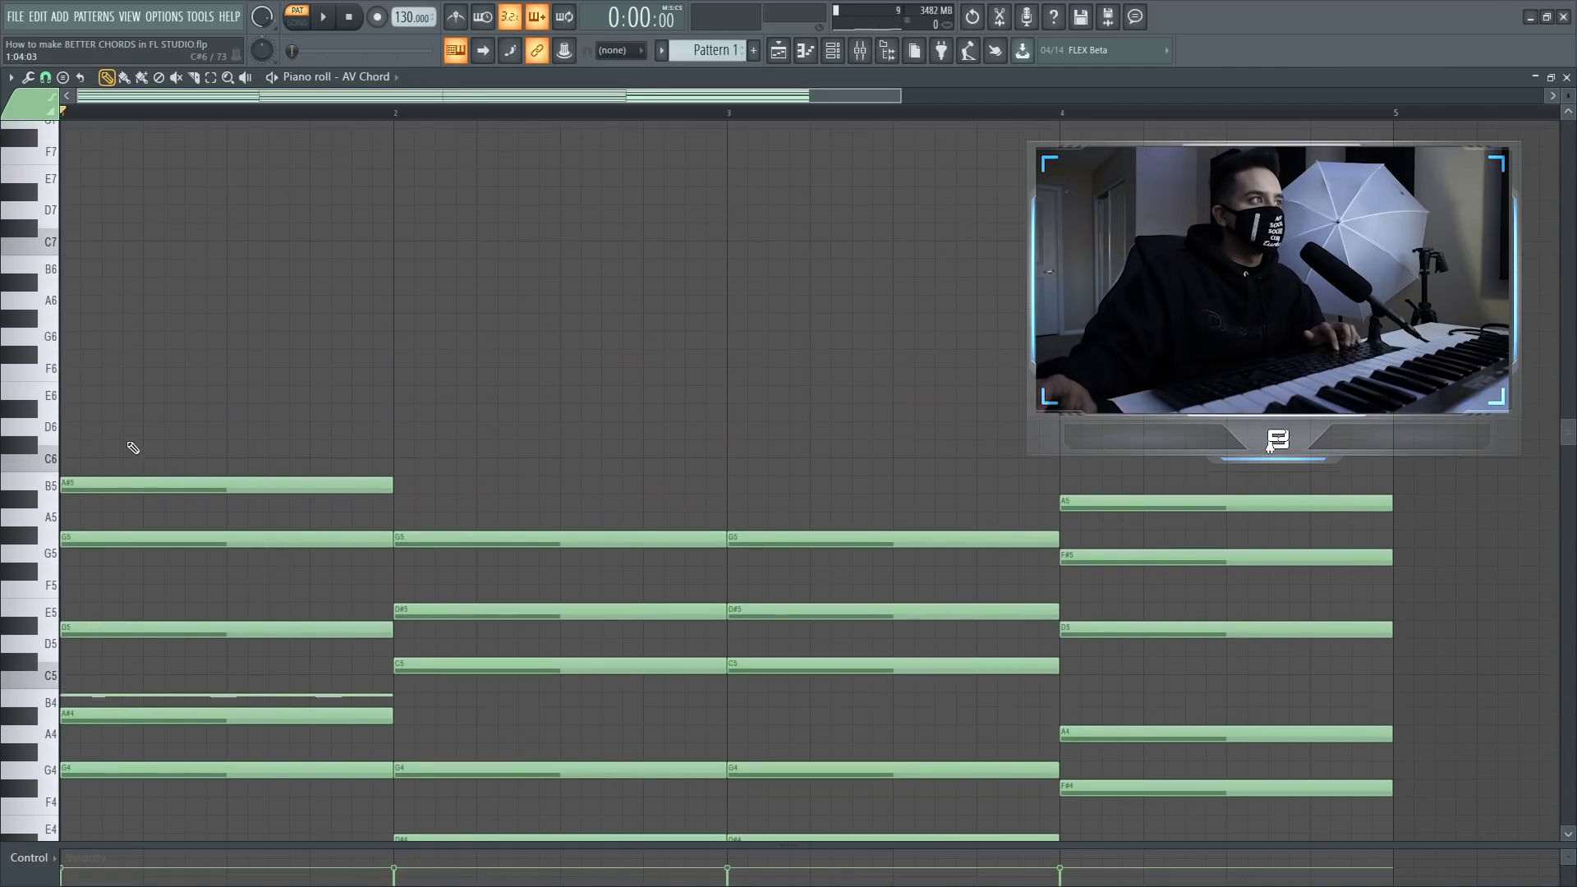
key("space")
left_click(168, 227)
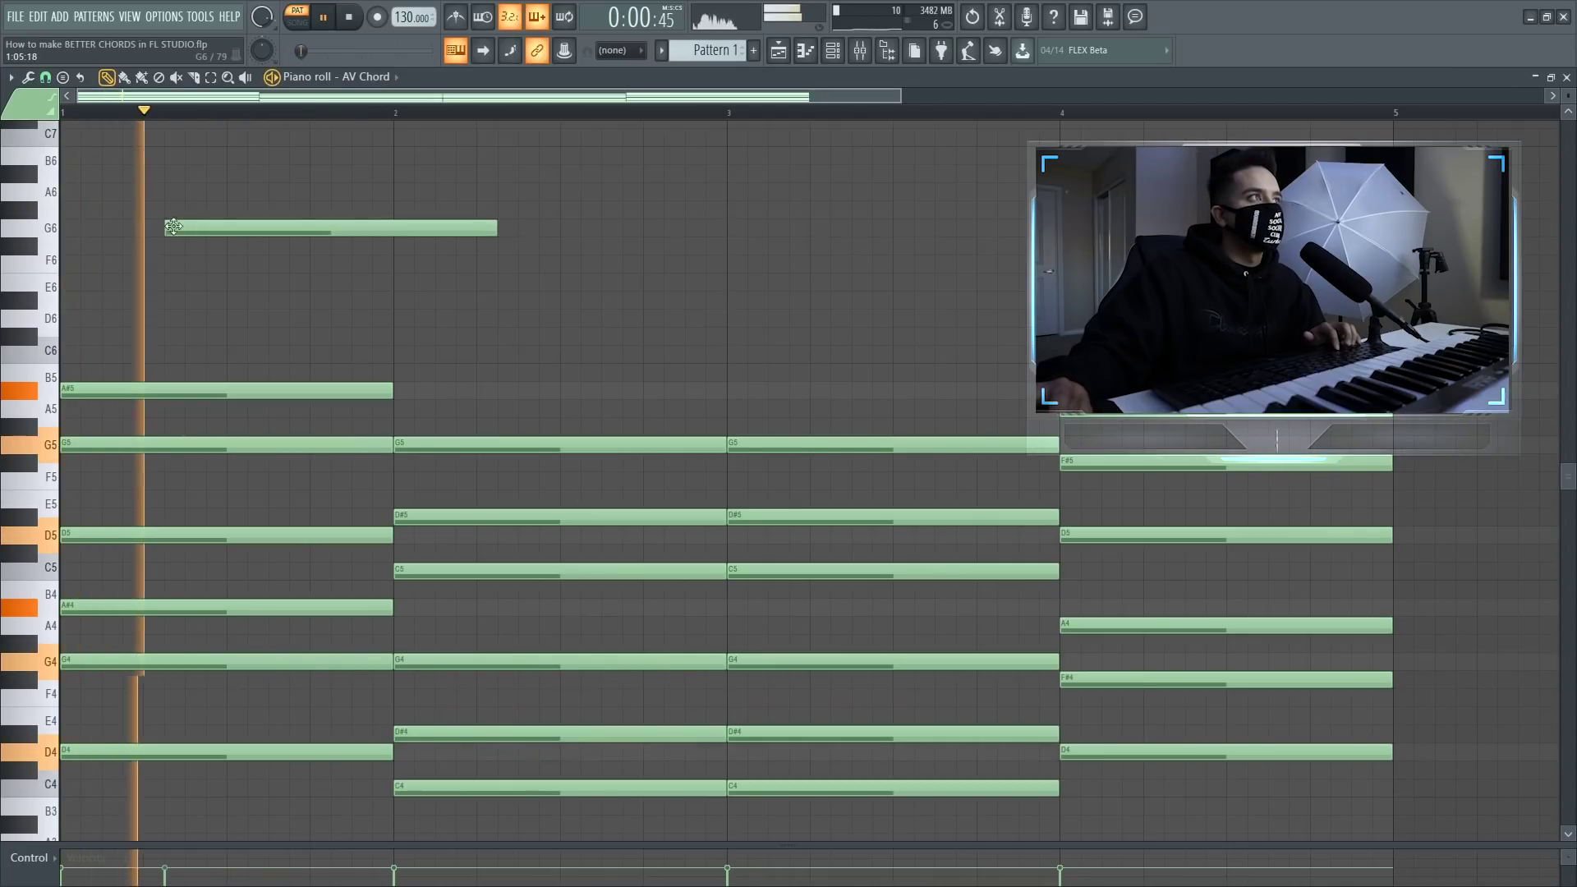
key("space")
left_click_drag(491, 228, 185, 227)
key("space")
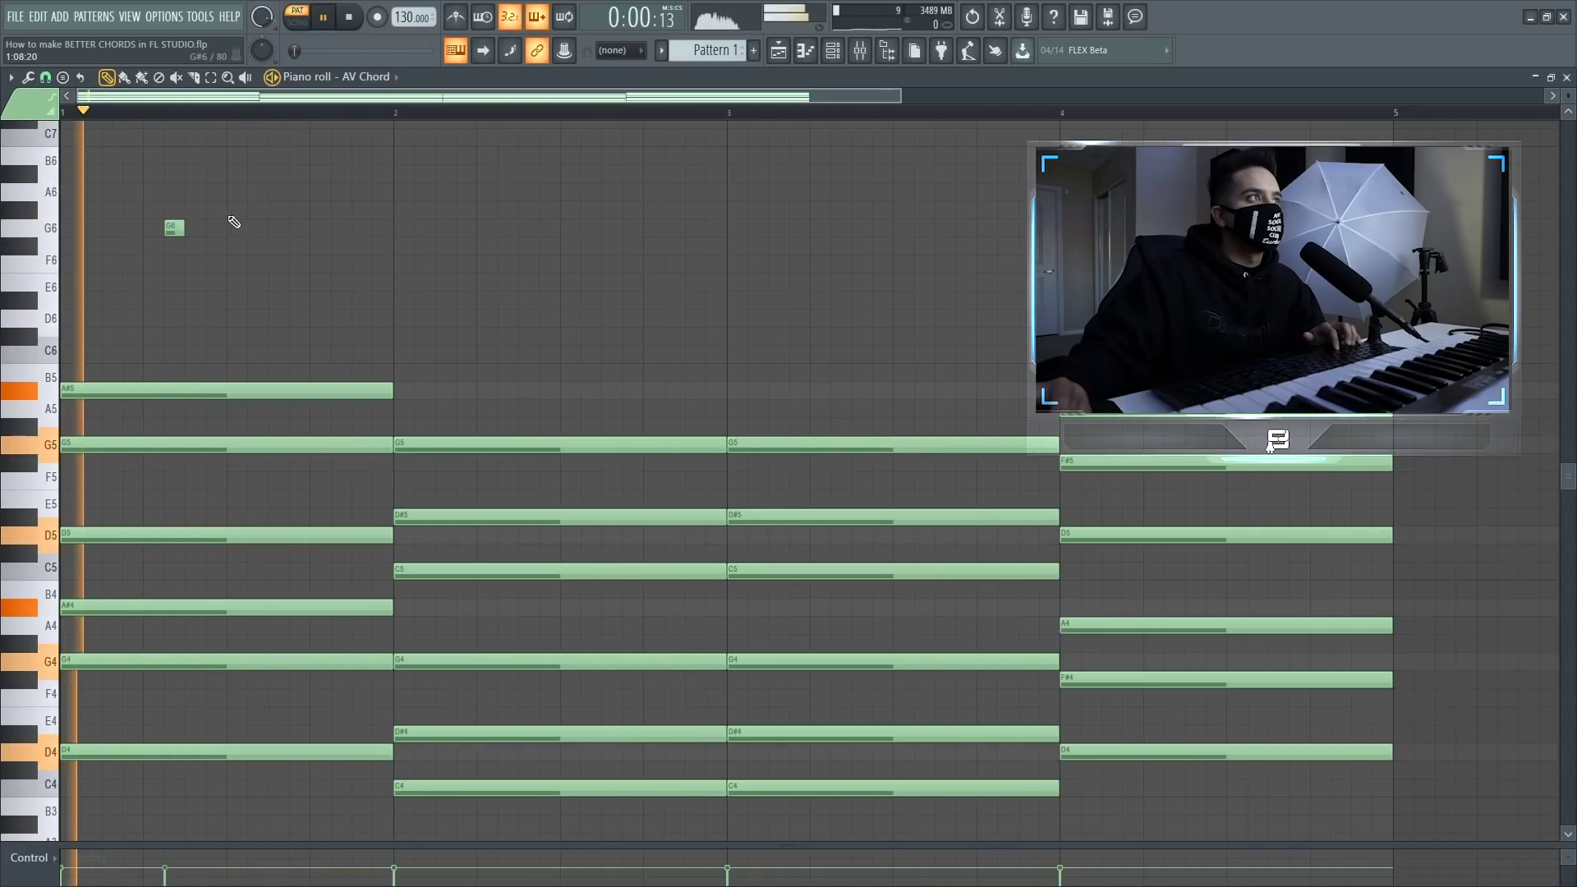
Step: Place a one-step G6 note on beat 3 of bar 1 and delete the earlier G6 note
left_click(228, 226)
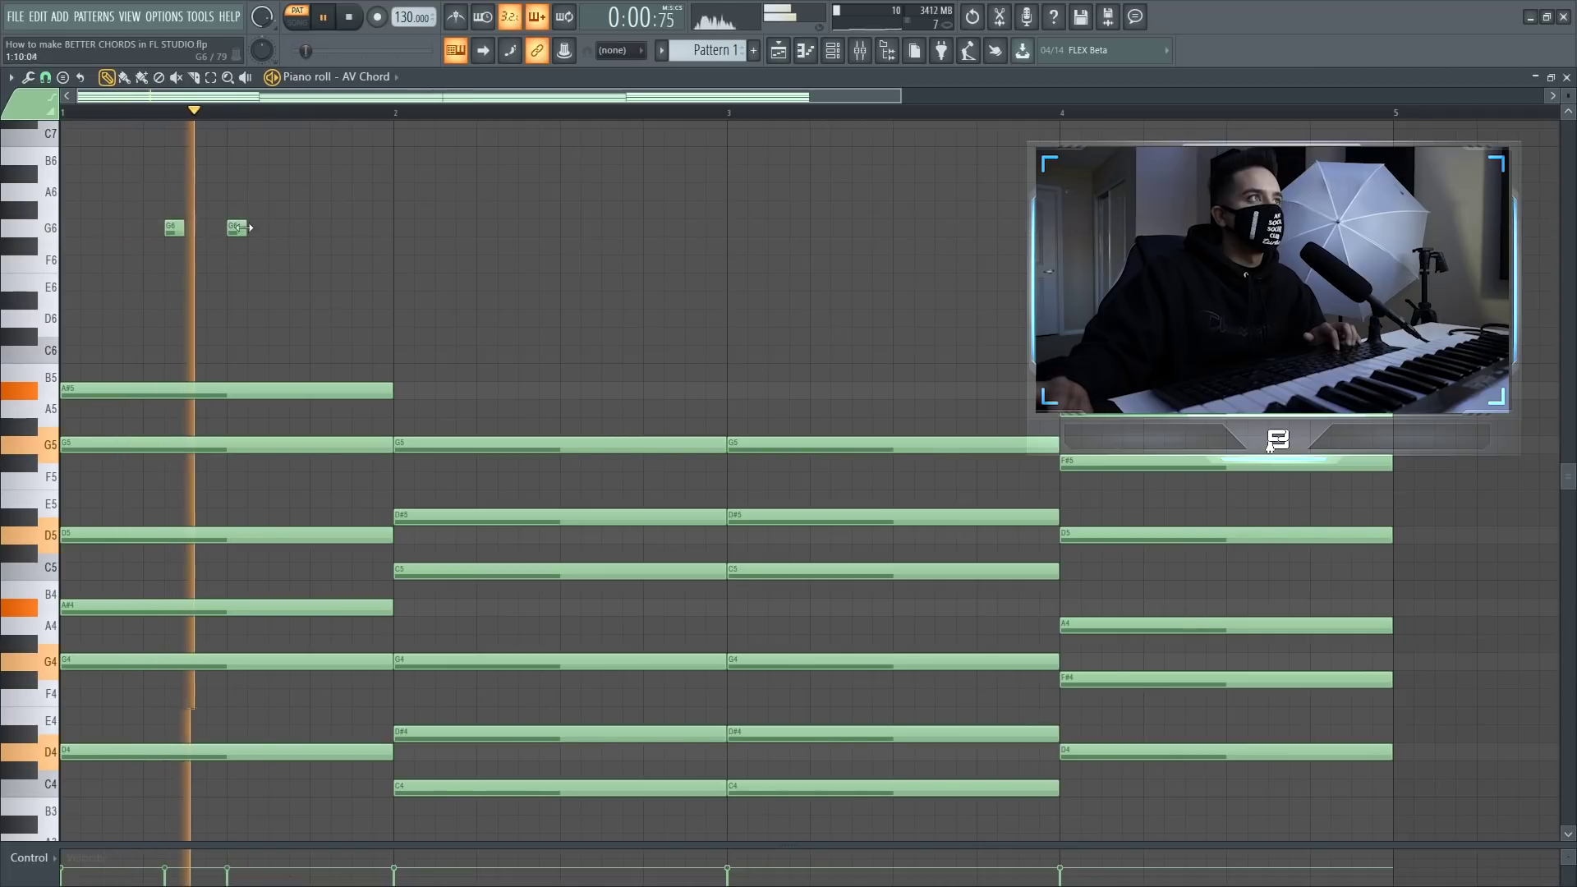
right_click(175, 227)
key("space")
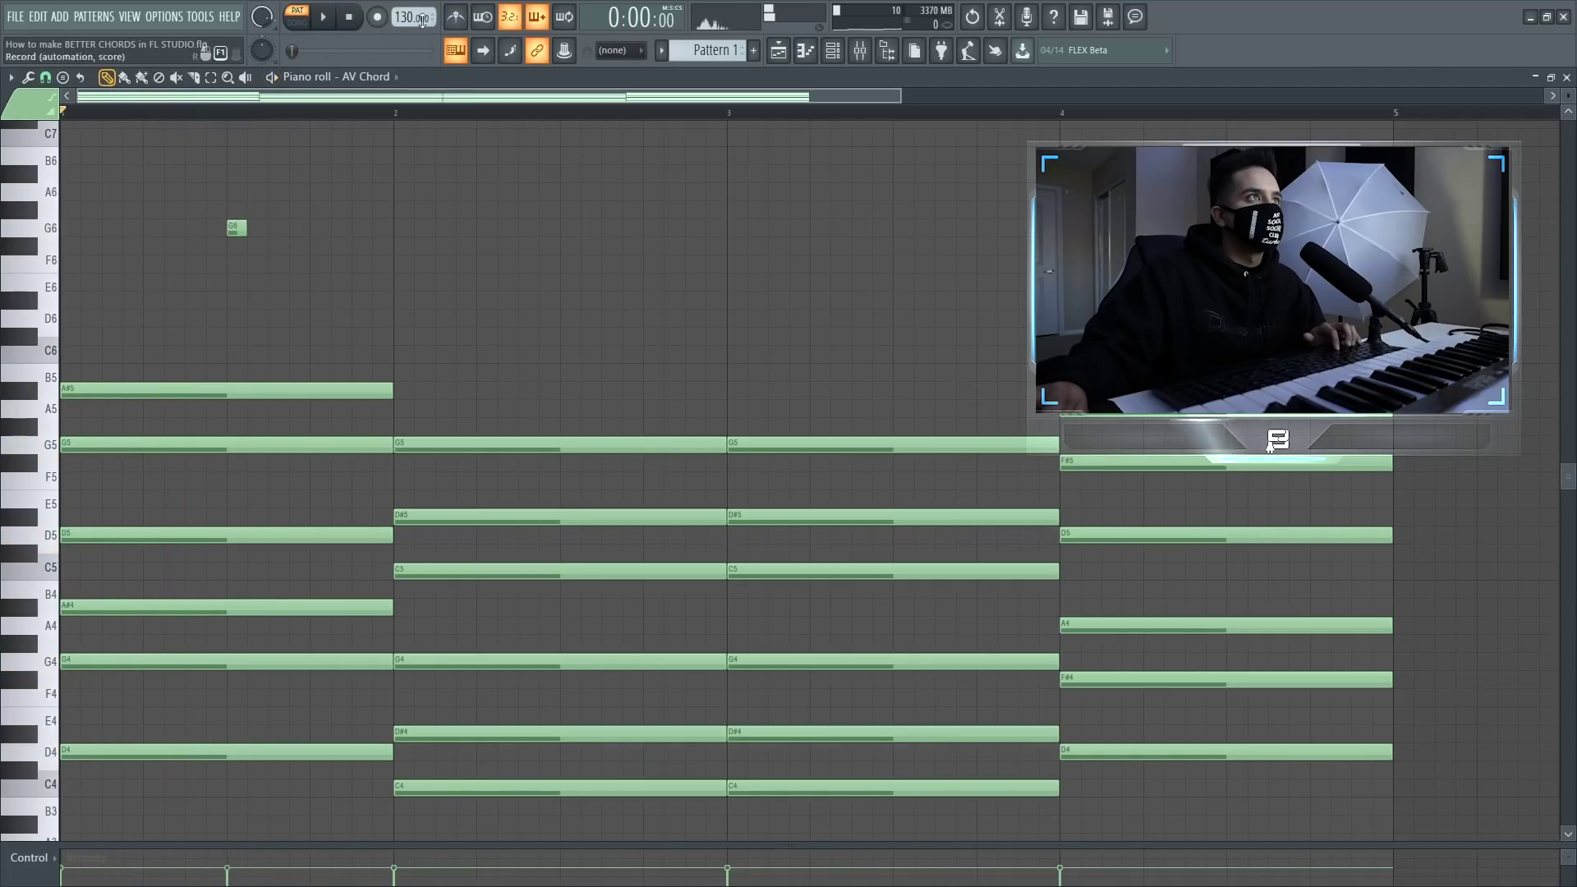
key("space")
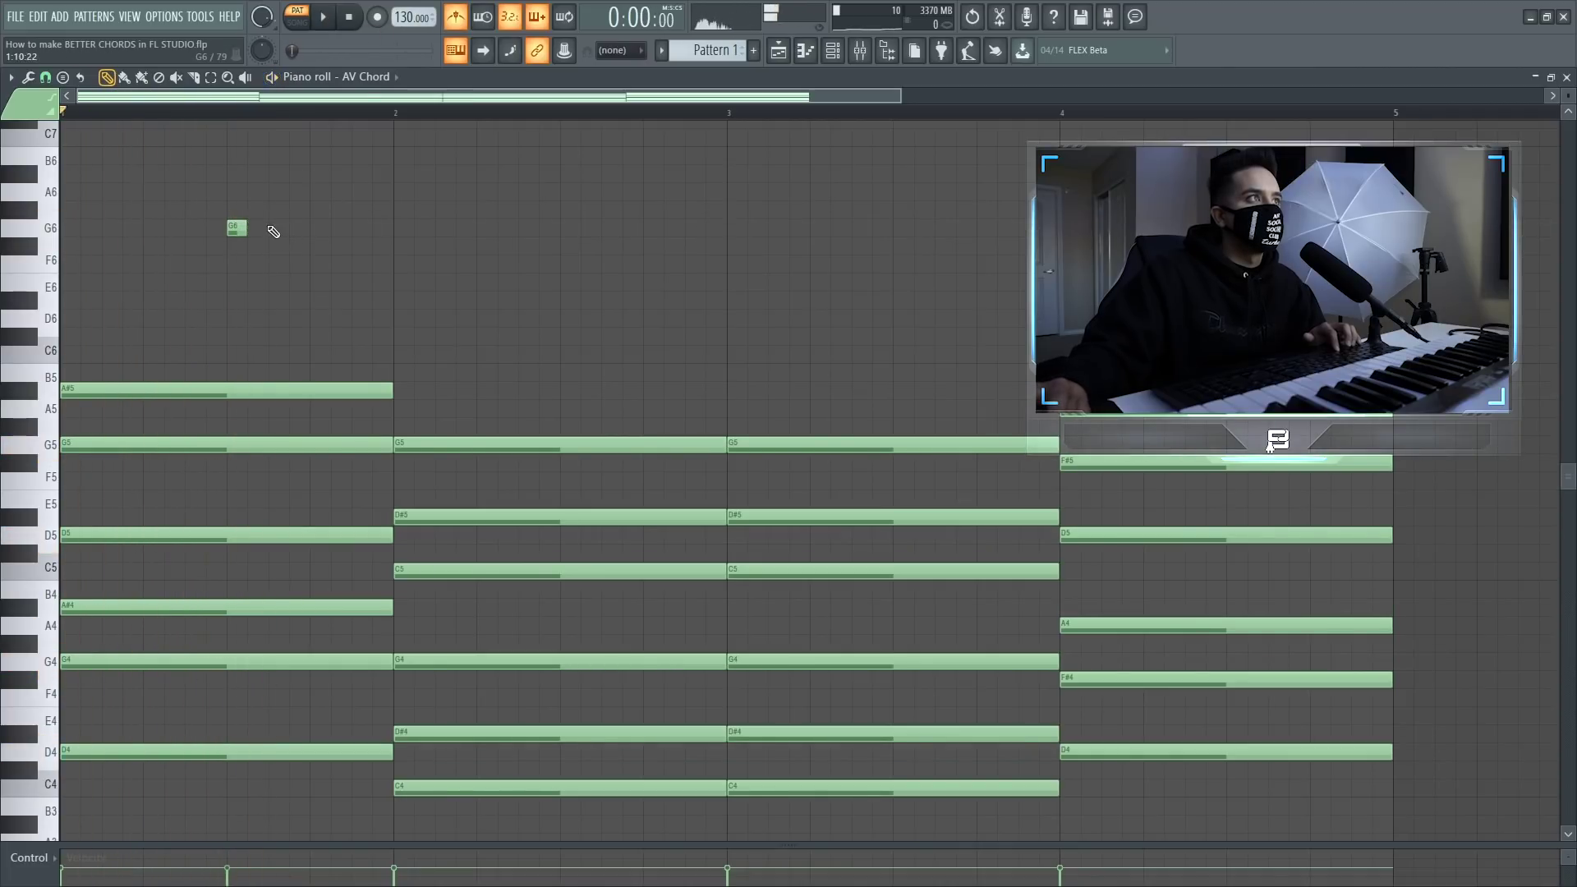
Step: Add one-step melody notes A#6 on beat 4 of bar 1 and A6 at the start of bar 2, auditioning them
left_click(272, 210)
key("space")
key("space")
left_click_drag(277, 208, 395, 190)
key("space")
key("space")
key("space")
key("space")
key("space")
Step: Continue the melody with G6 and A6 on beats 3 and 4 of bar 2, then A#6 and C7 on beats 1 and 4 of bar 3
left_click(572, 228)
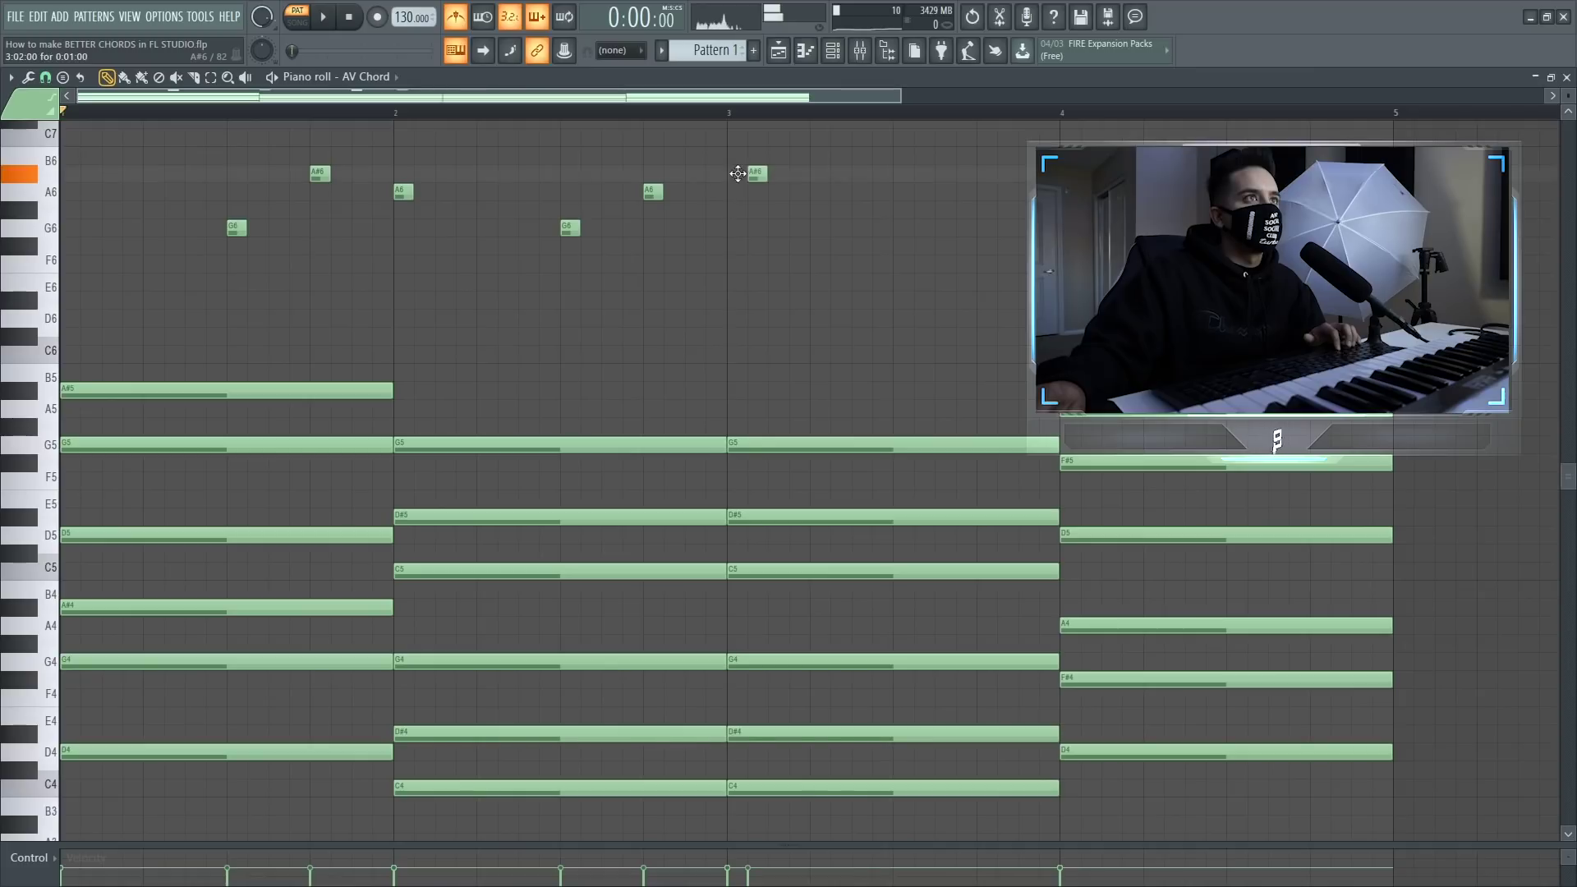
scroll(772, 224, "down", 1)
key("space")
scroll(722, 419, "up", 2)
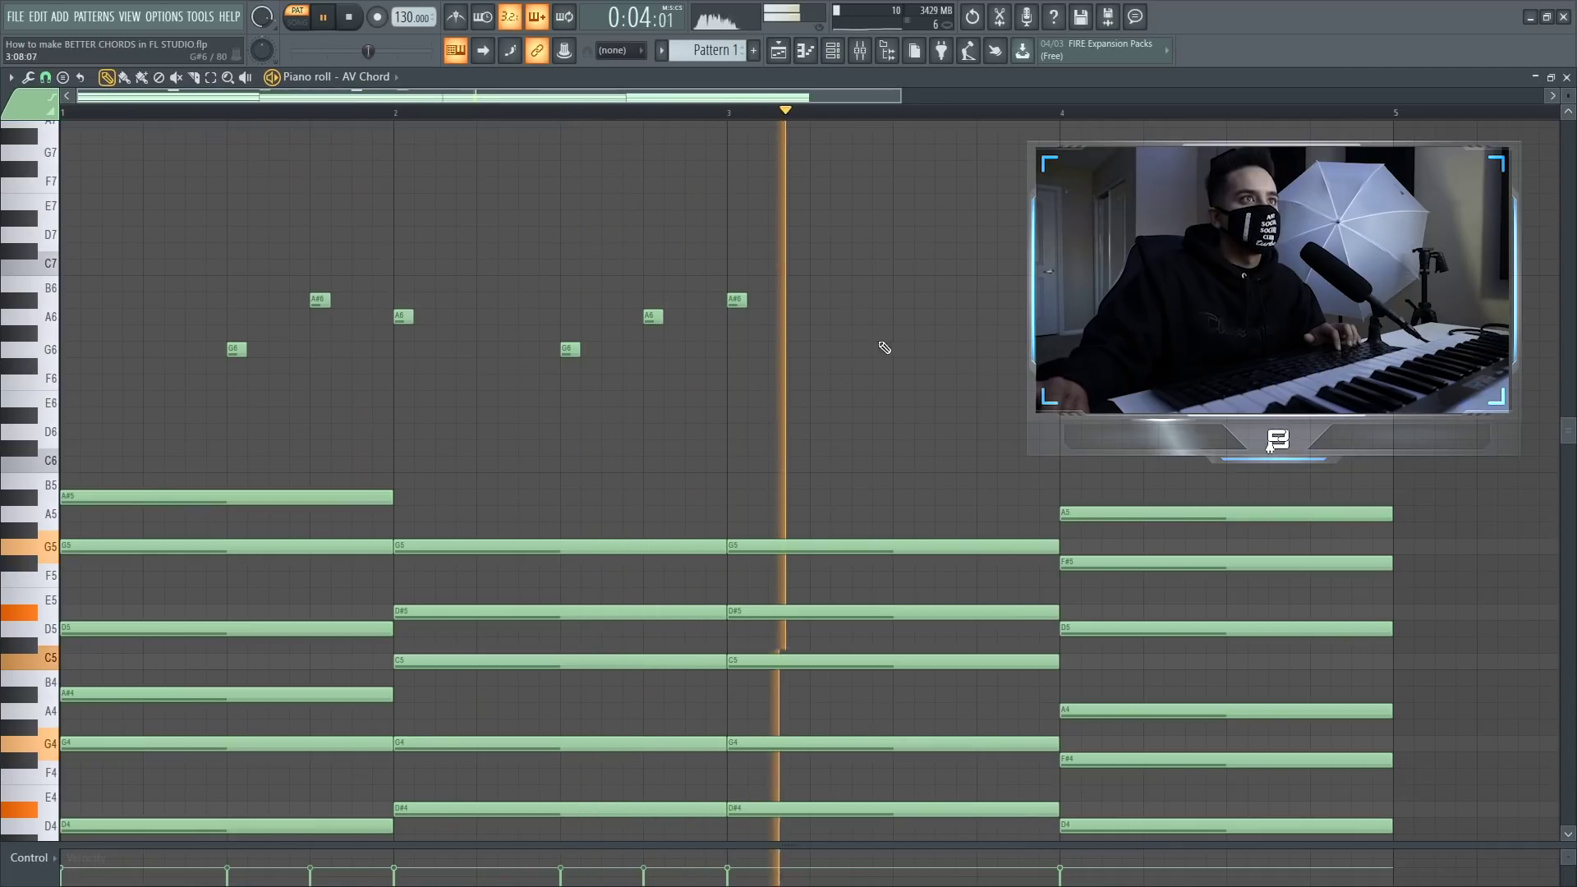
key("space")
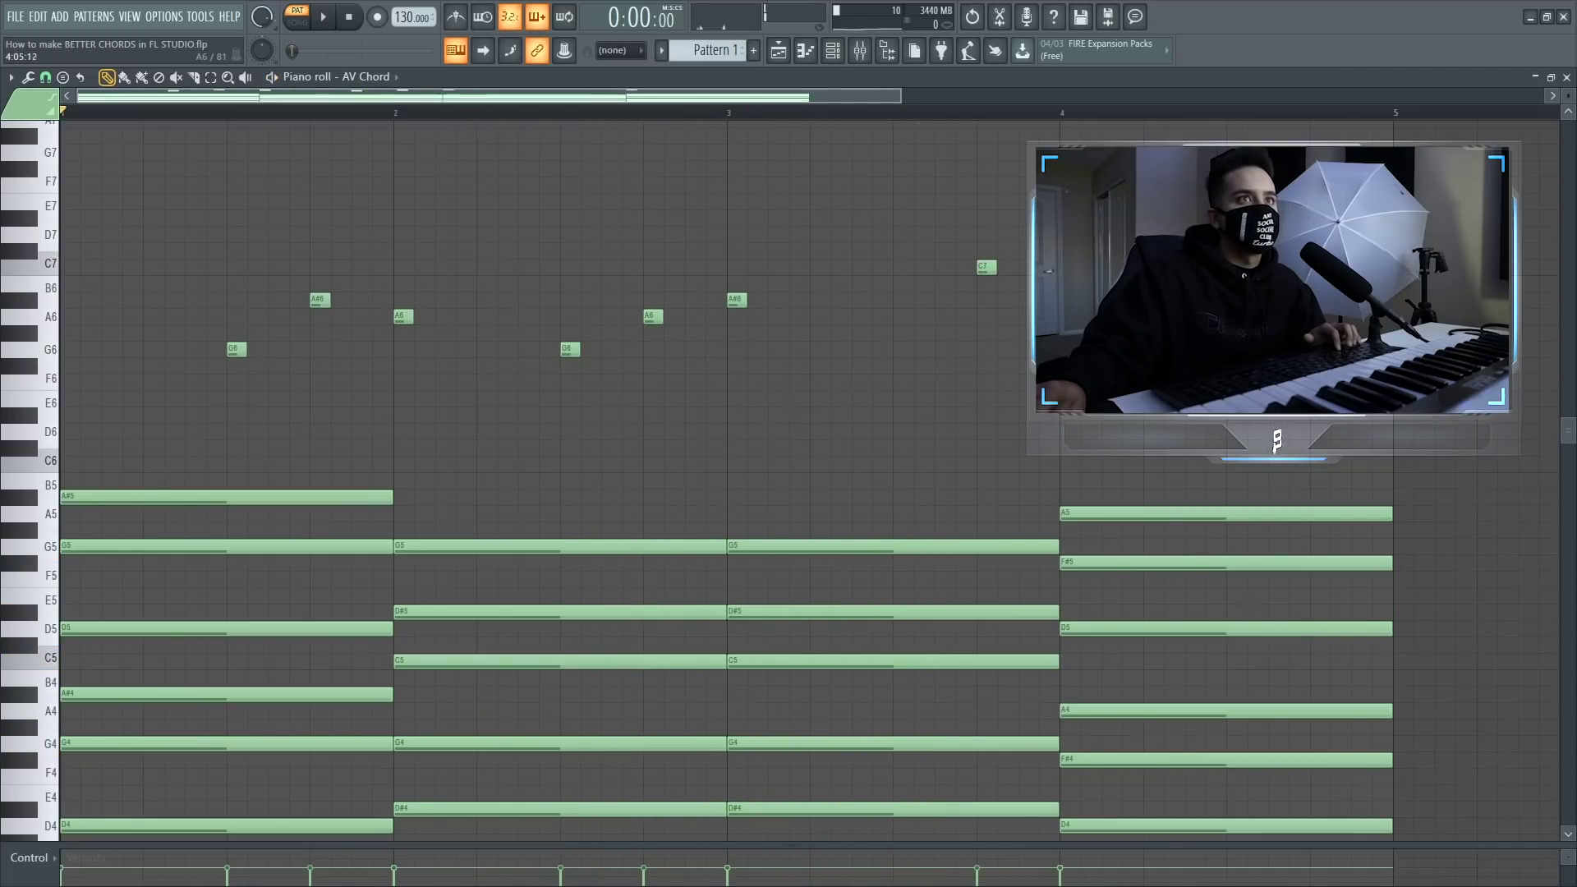
Step: Add one-step melody notes on steps 7 and 9 of bar 4 and audition the melody from bar 3
key("space")
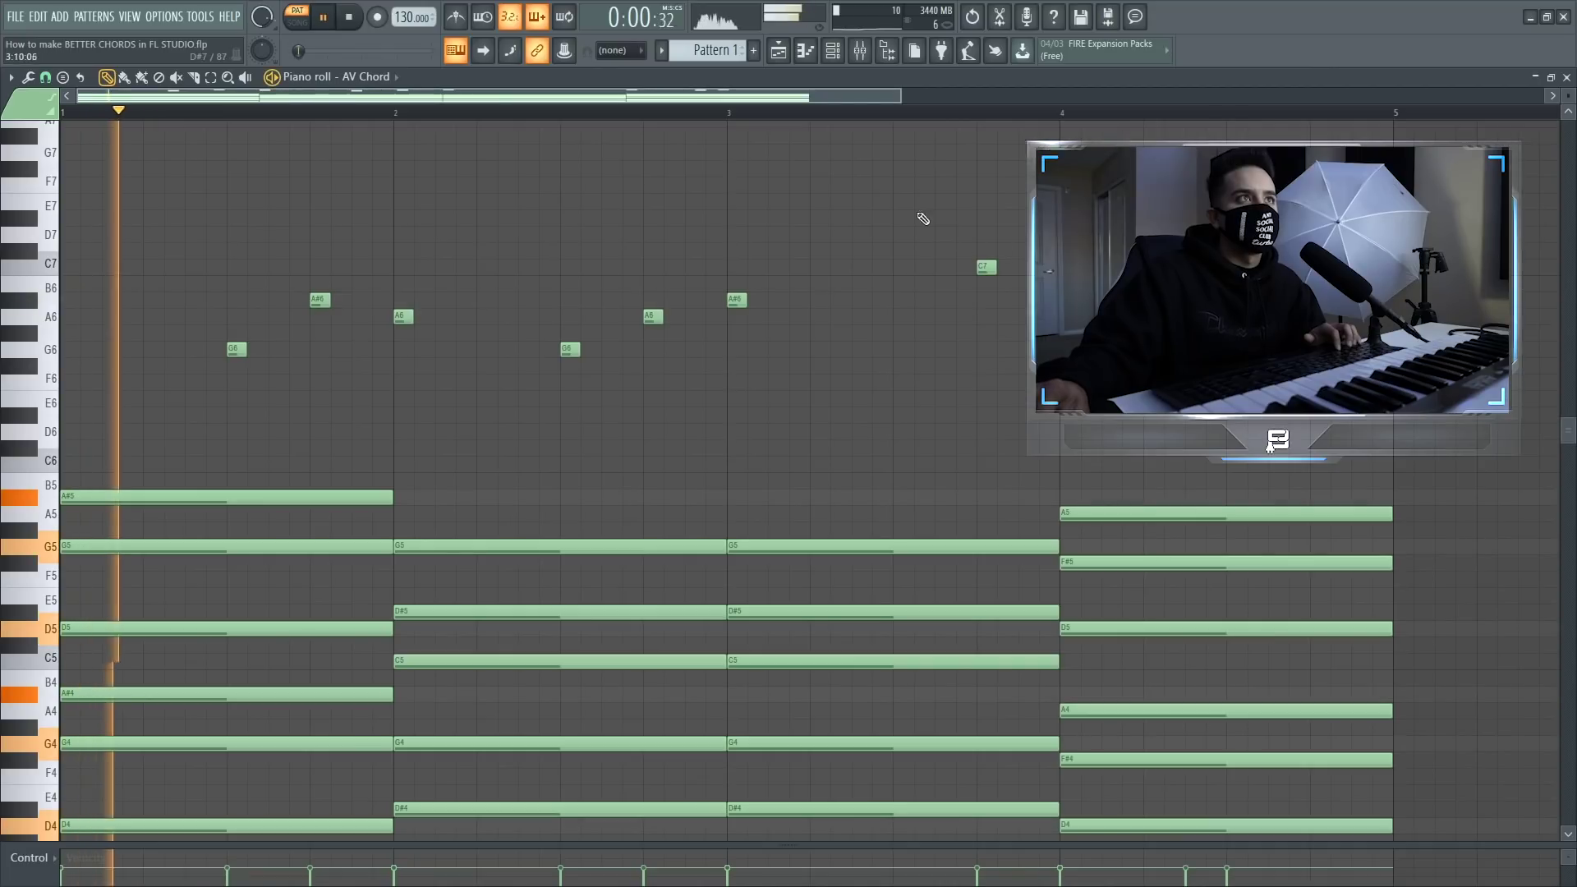
left_click(744, 114)
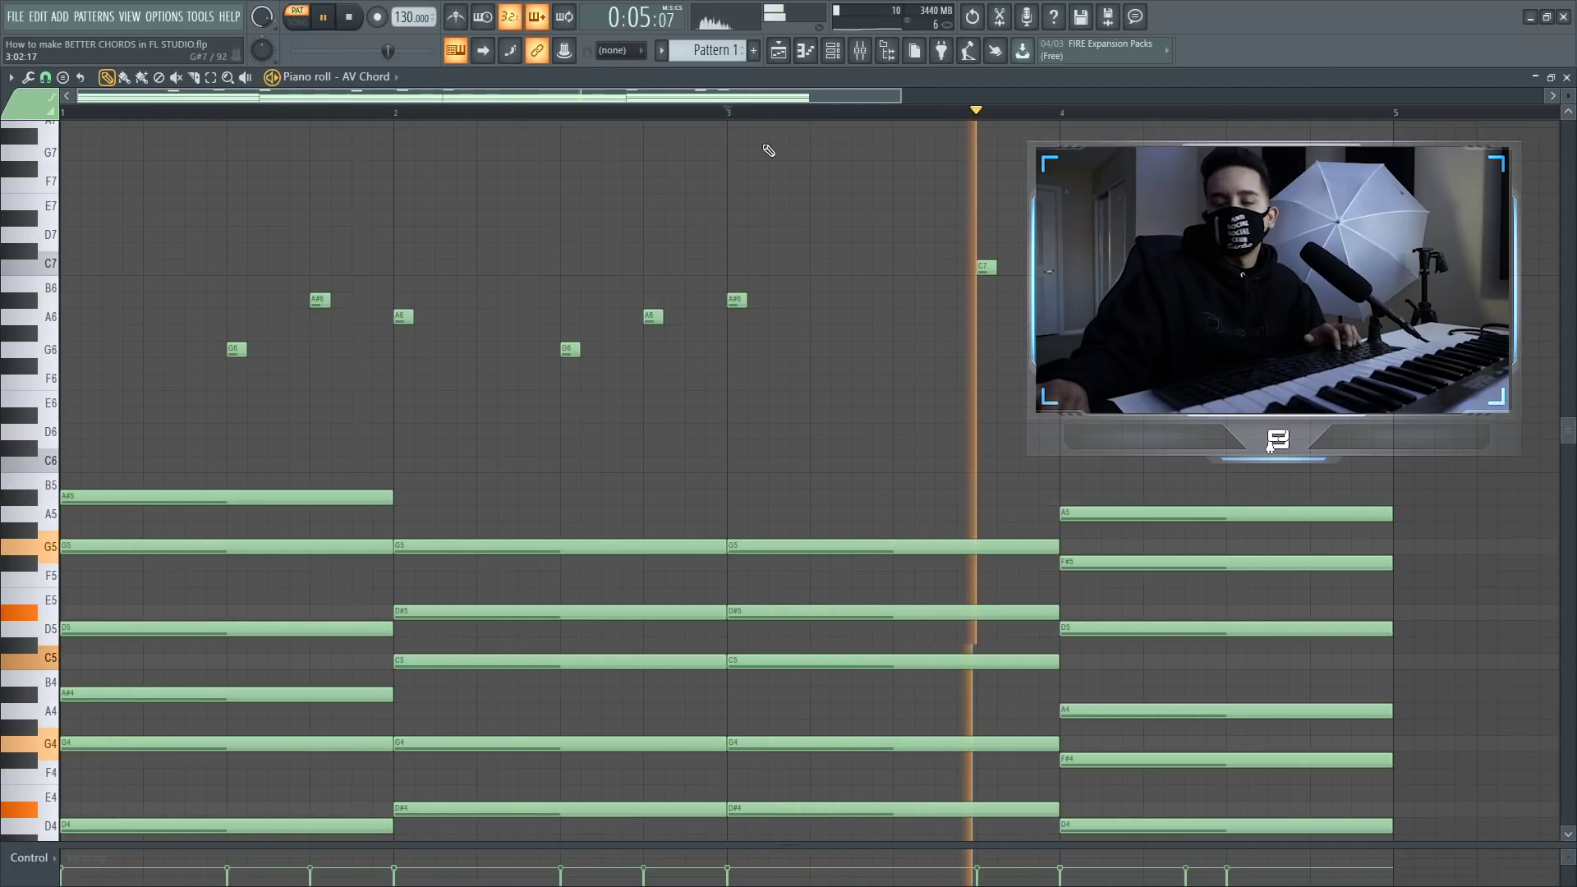
key("space")
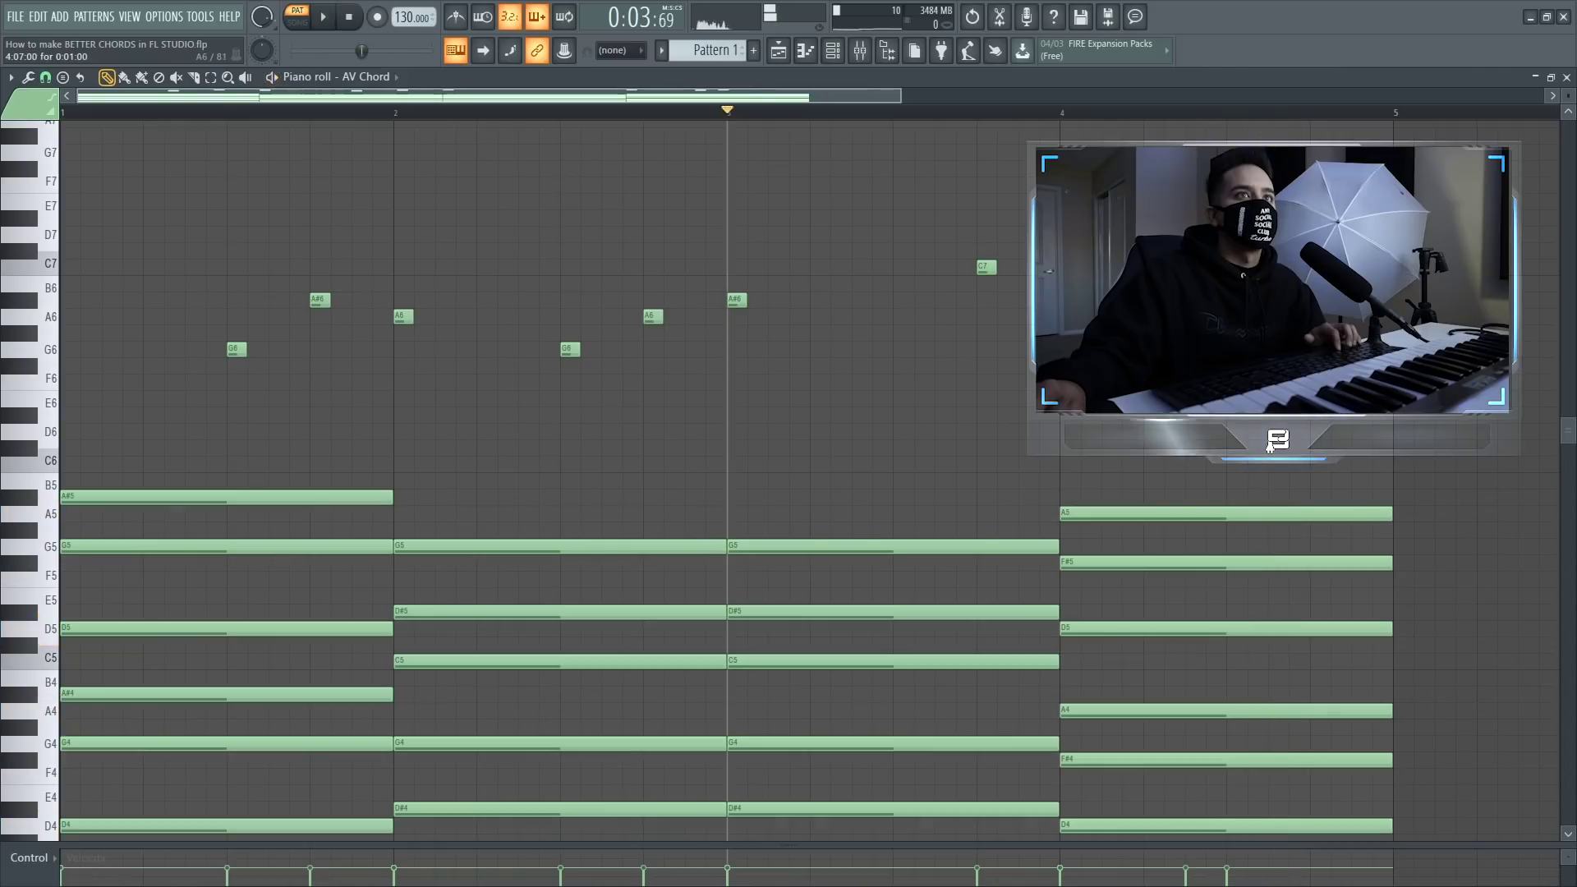
key("space")
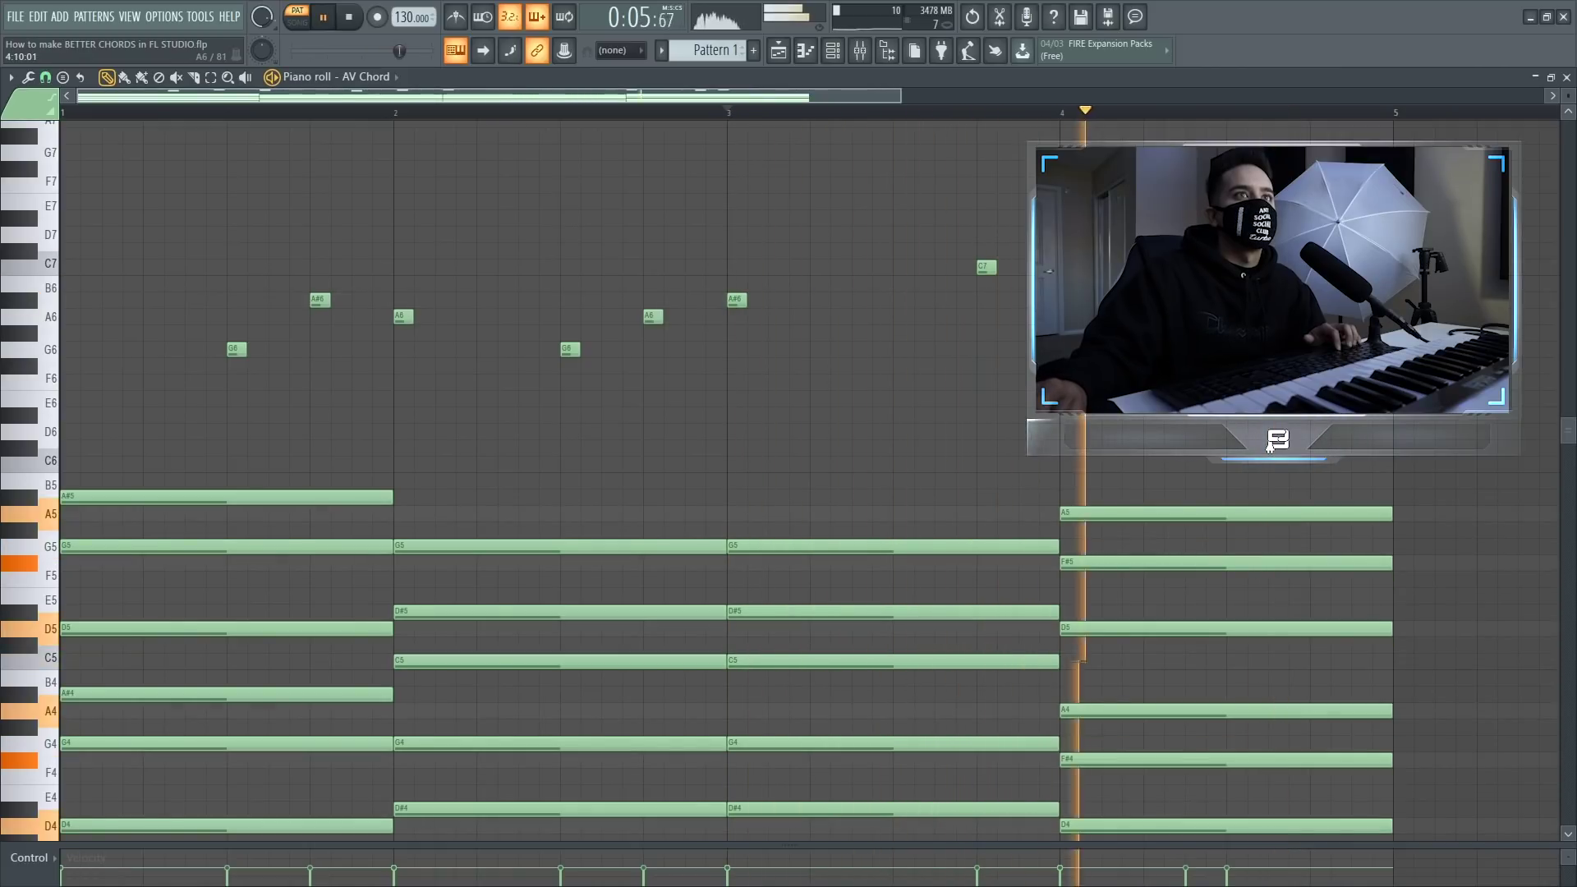
key("space")
key("space")
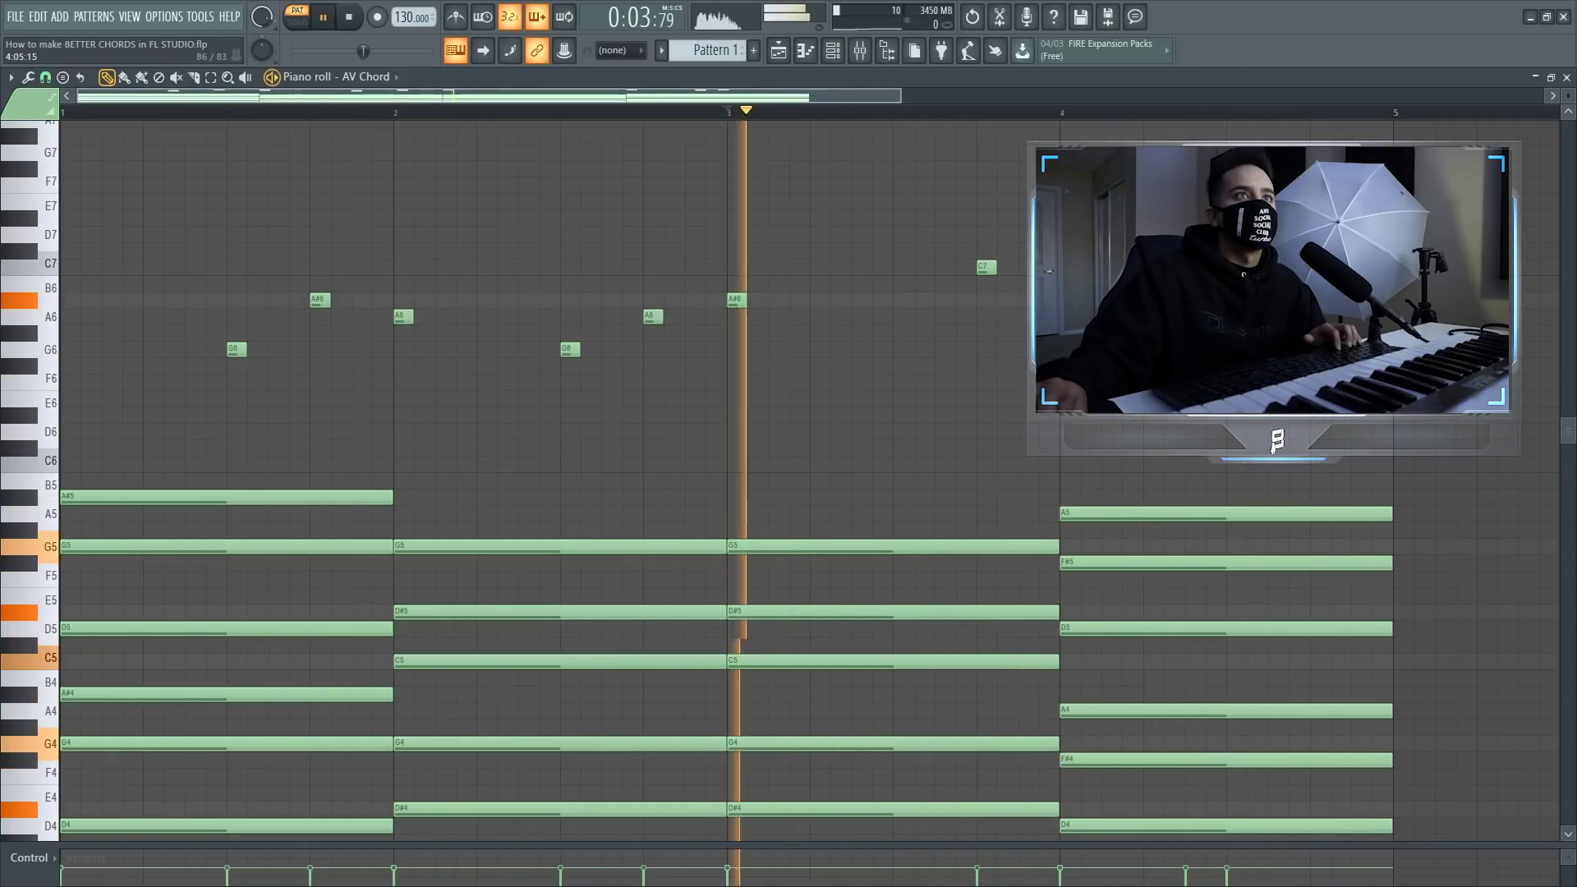
key("space")
Step: Add a one-step C#7 melody note on beat 4 of bar 4 and play that bar back
left_click(1061, 113)
key("space")
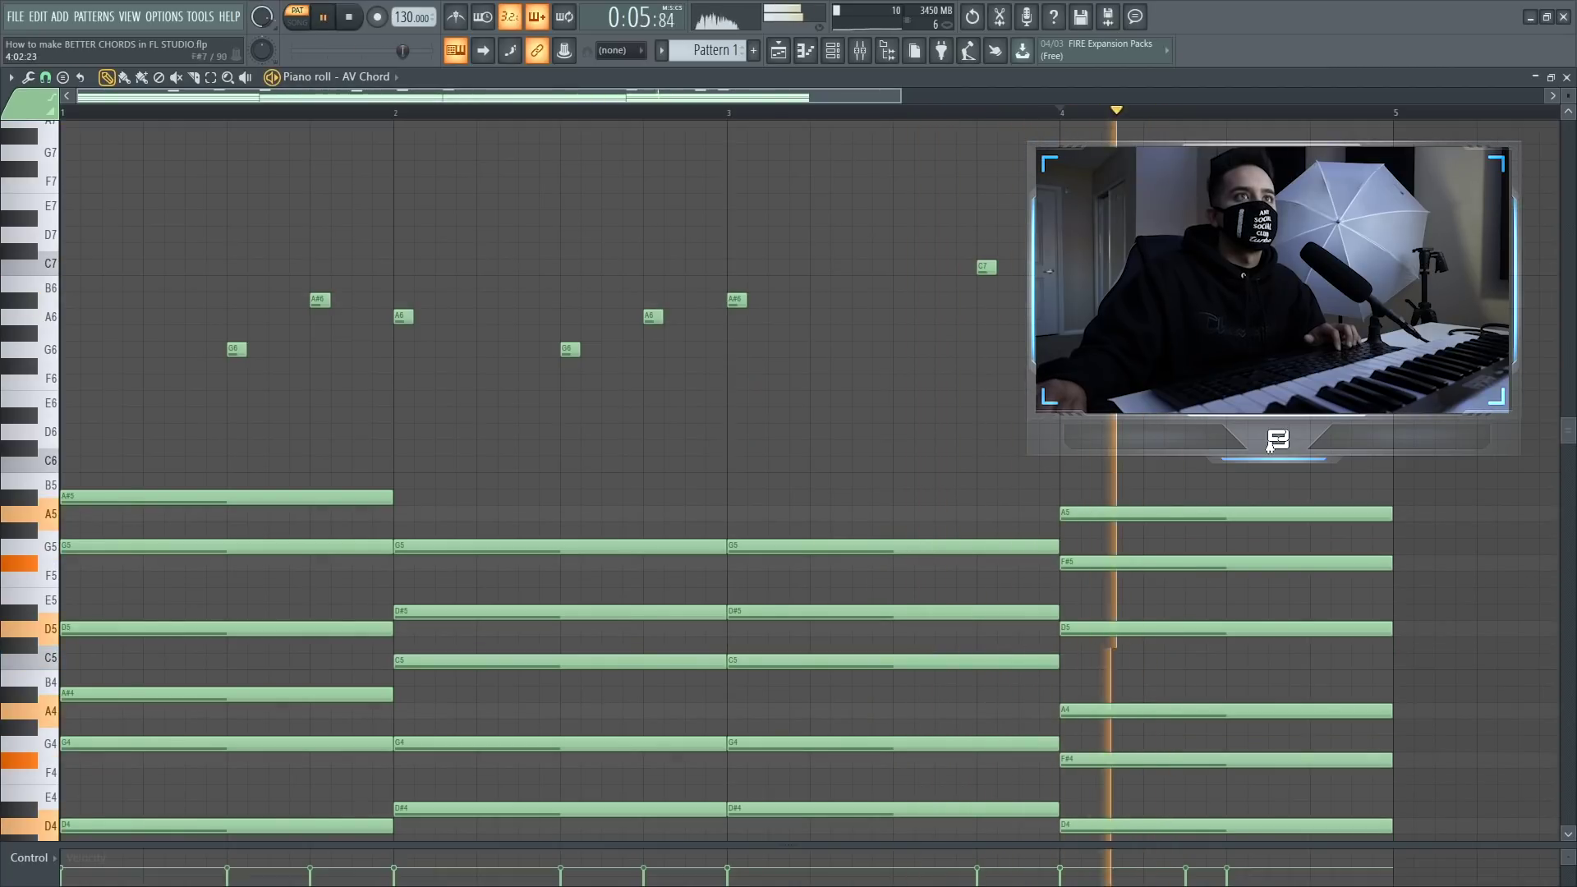
key("space")
left_click(1314, 253)
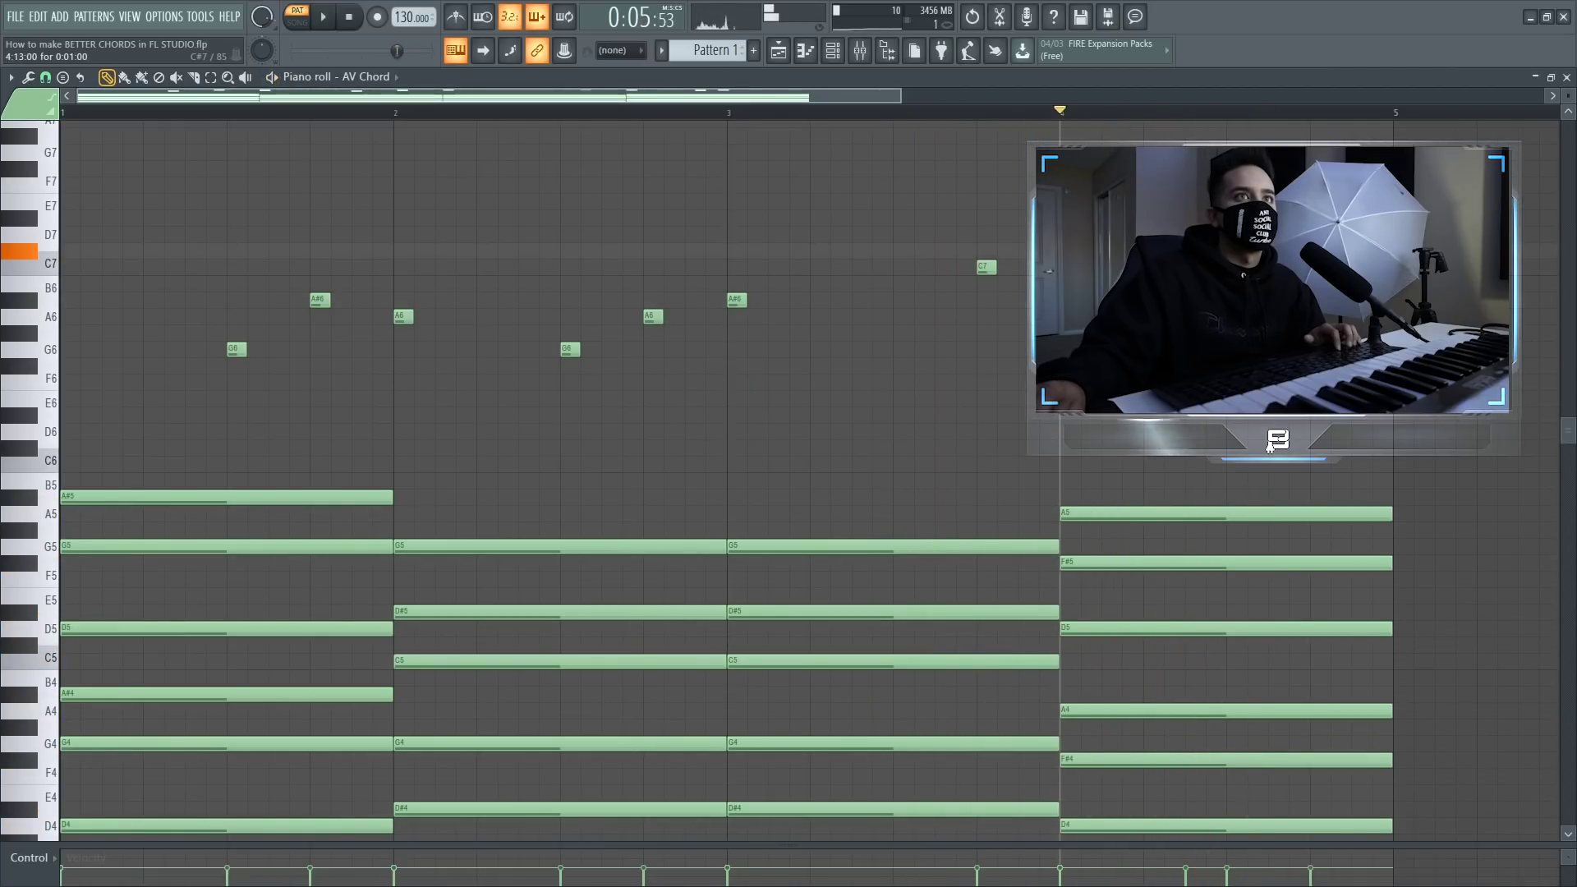
key("space")
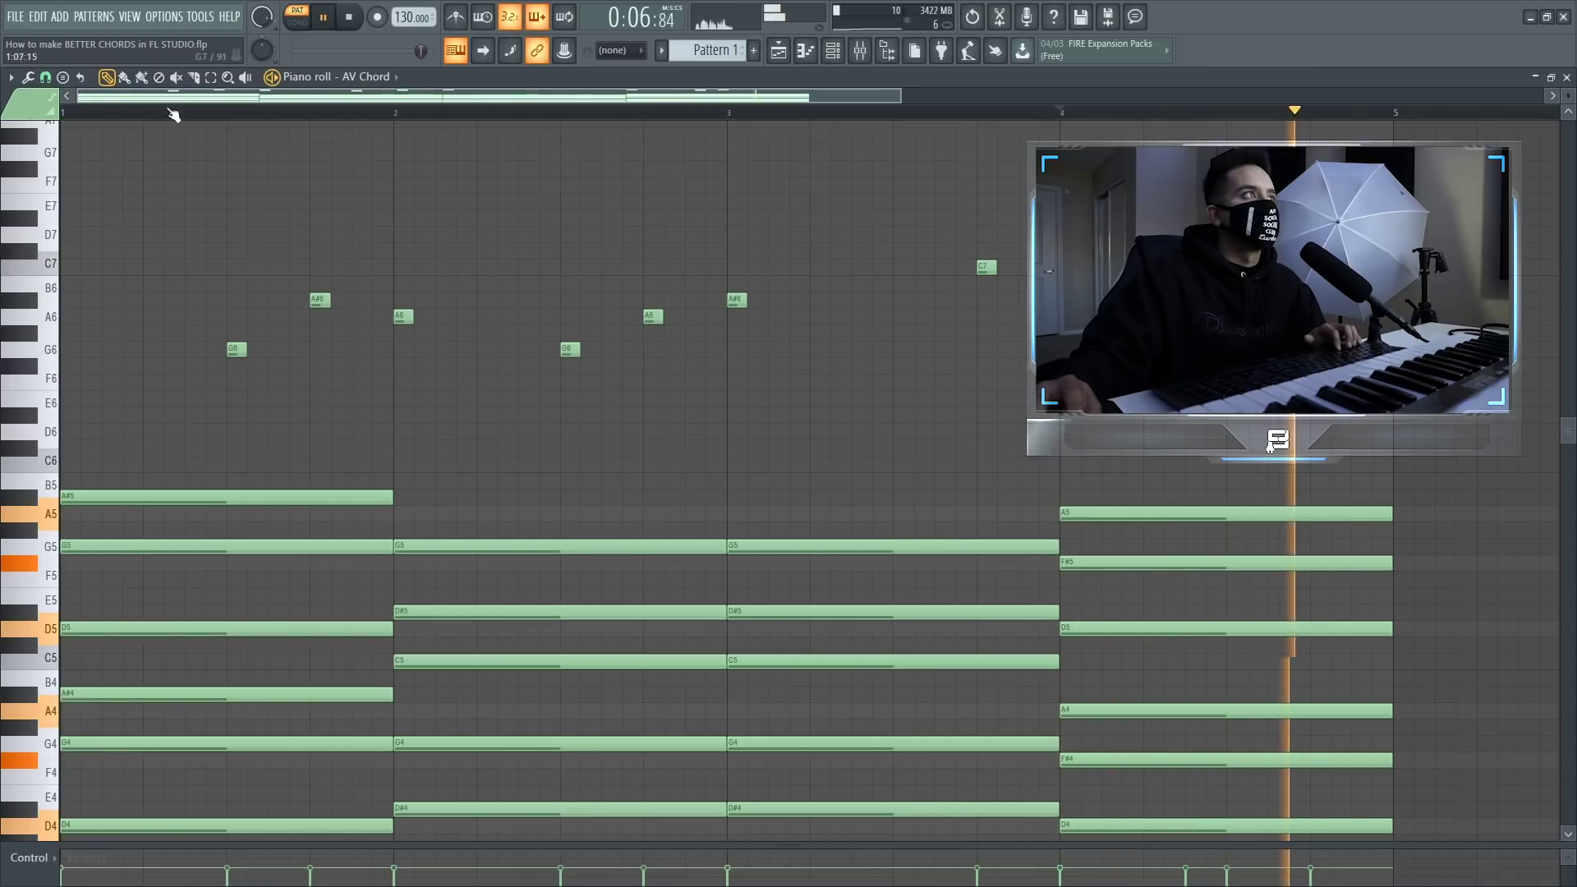
key("space")
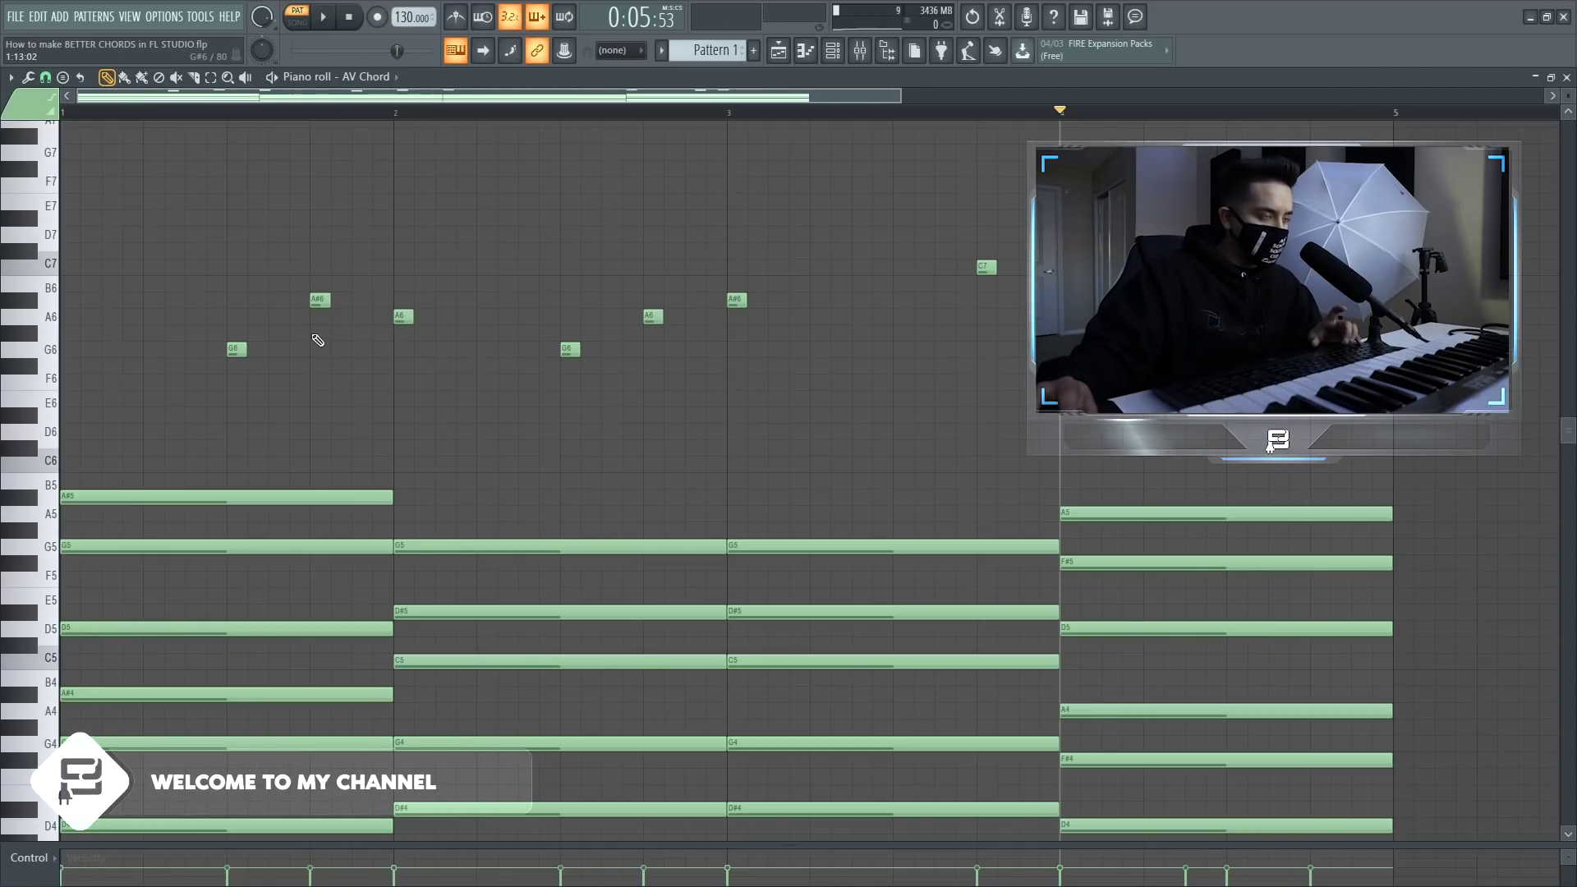
Step: Add a G6 grace note just before the A#6 on beat 4 of bar 1 and shorten it to 3 ticks
left_click(313, 334)
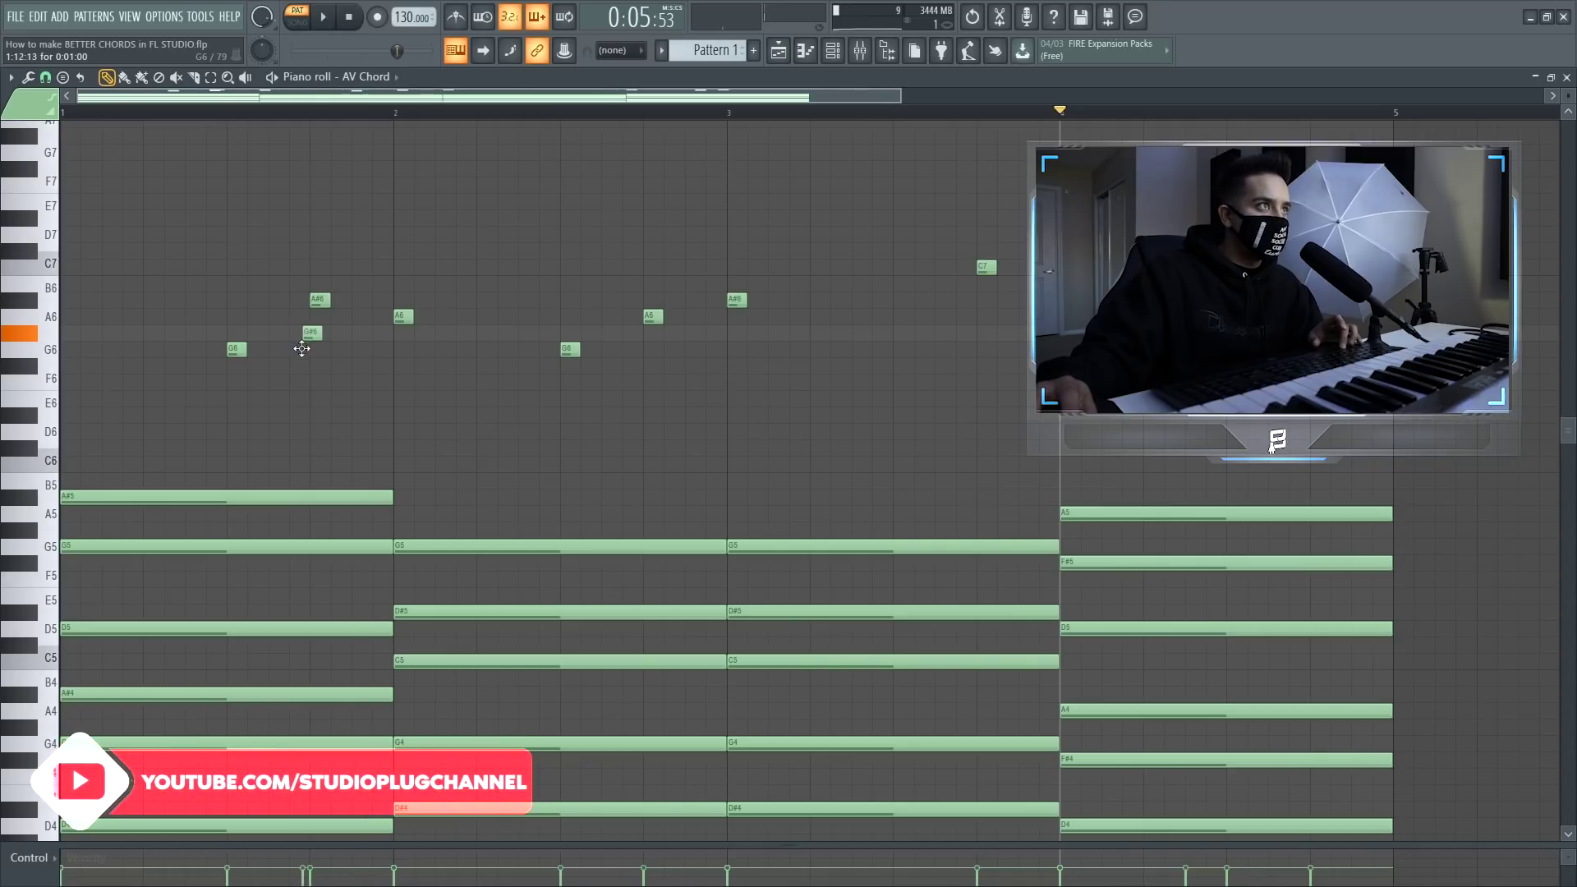
right_click(310, 335, "ctrl")
left_click_drag(845, 483, 809, 489)
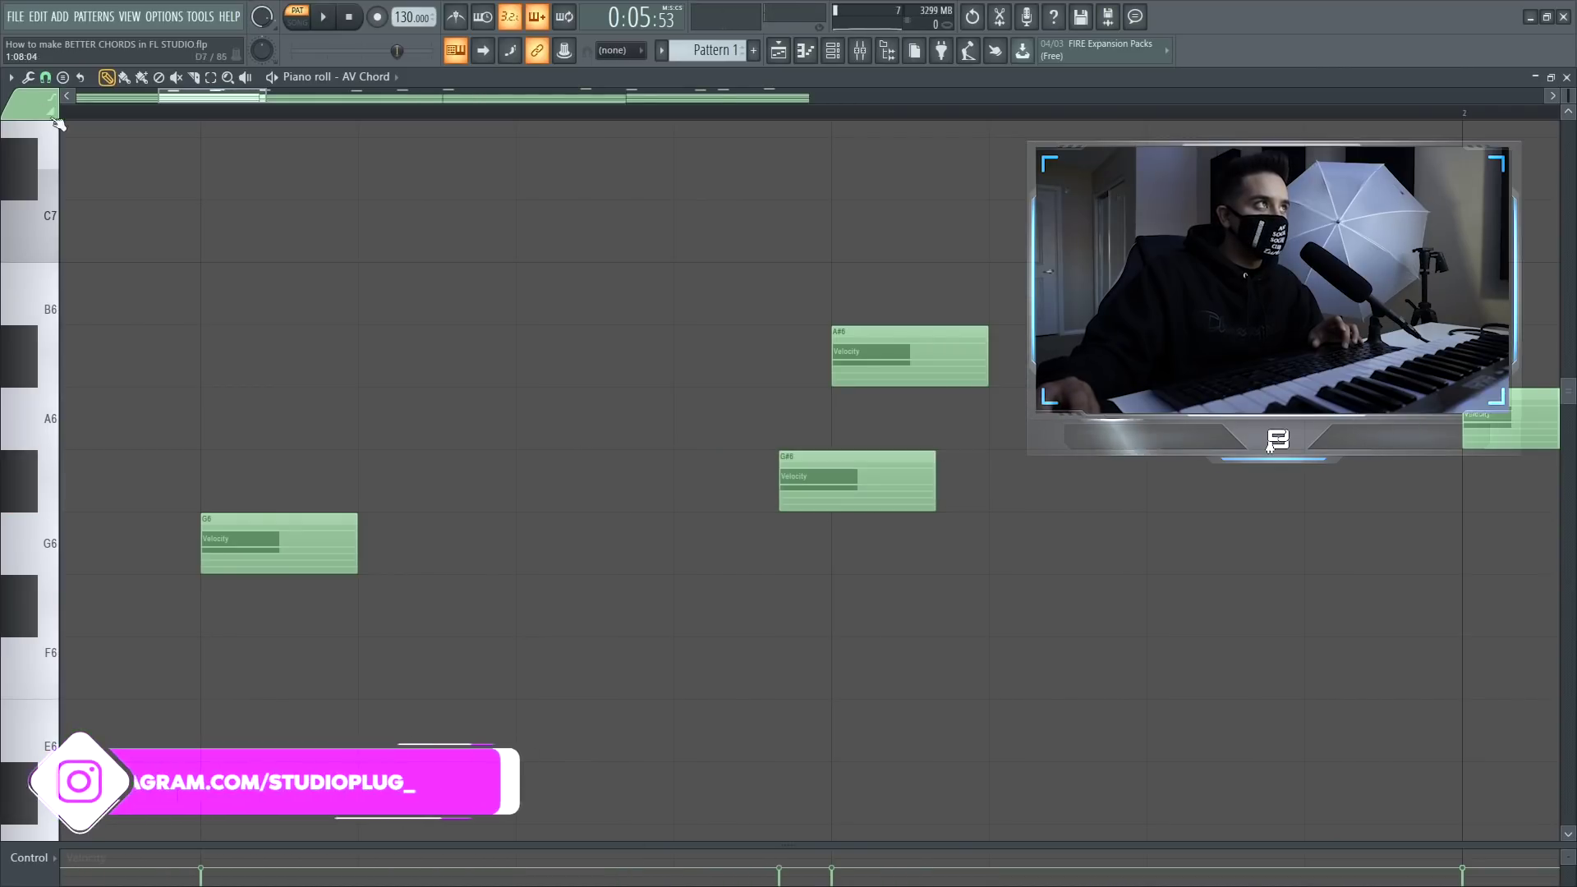
left_click(45, 76)
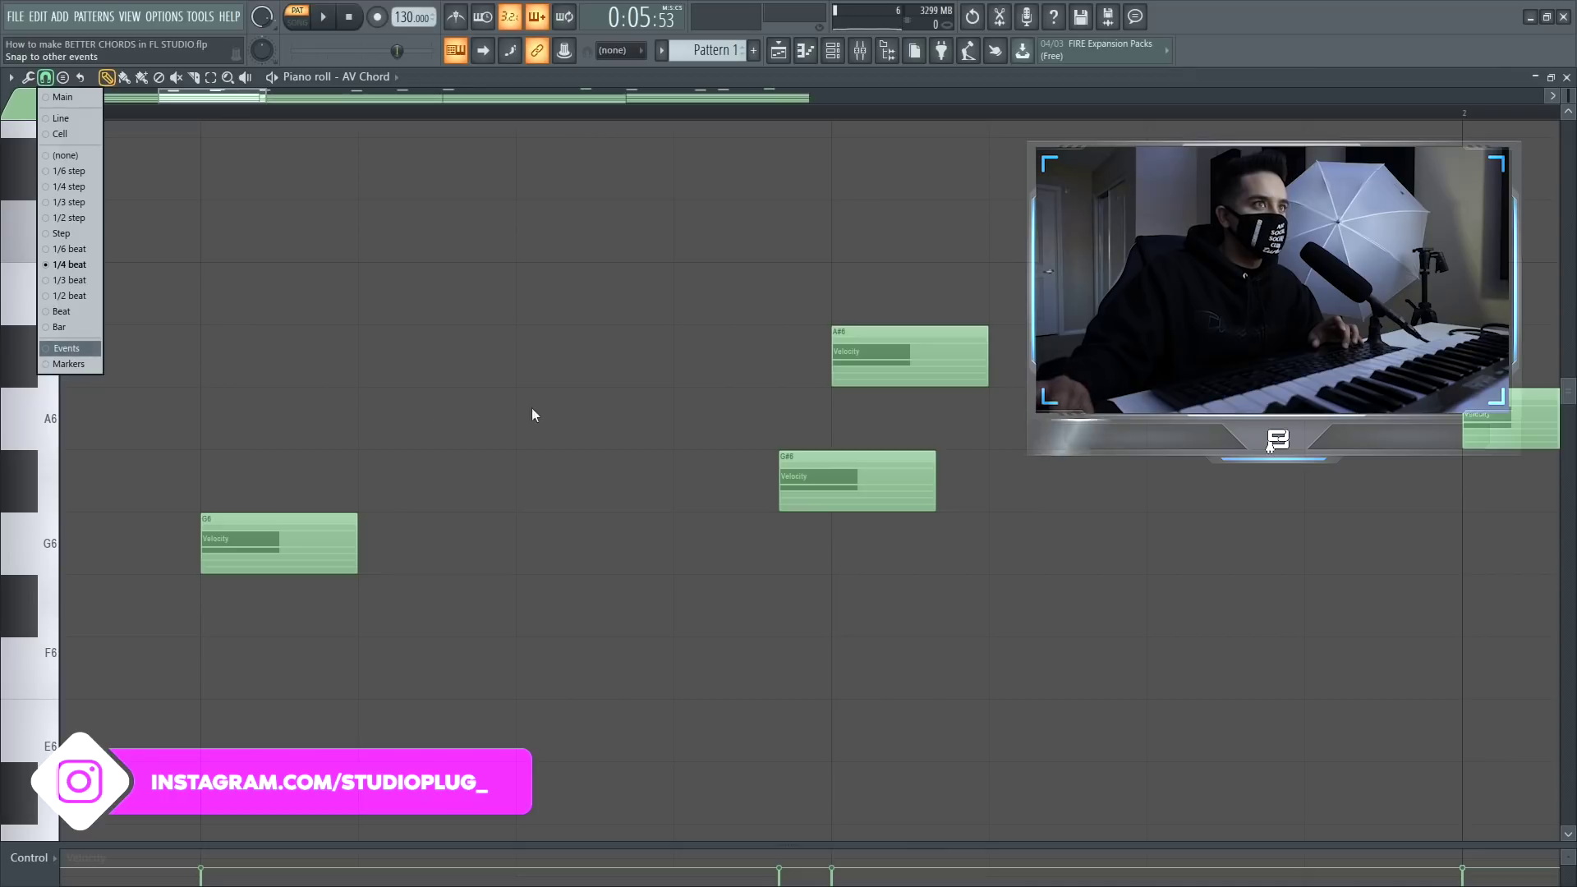
left_click(498, 414)
left_click_drag(868, 500, 905, 498)
left_click_drag(905, 555, 822, 553)
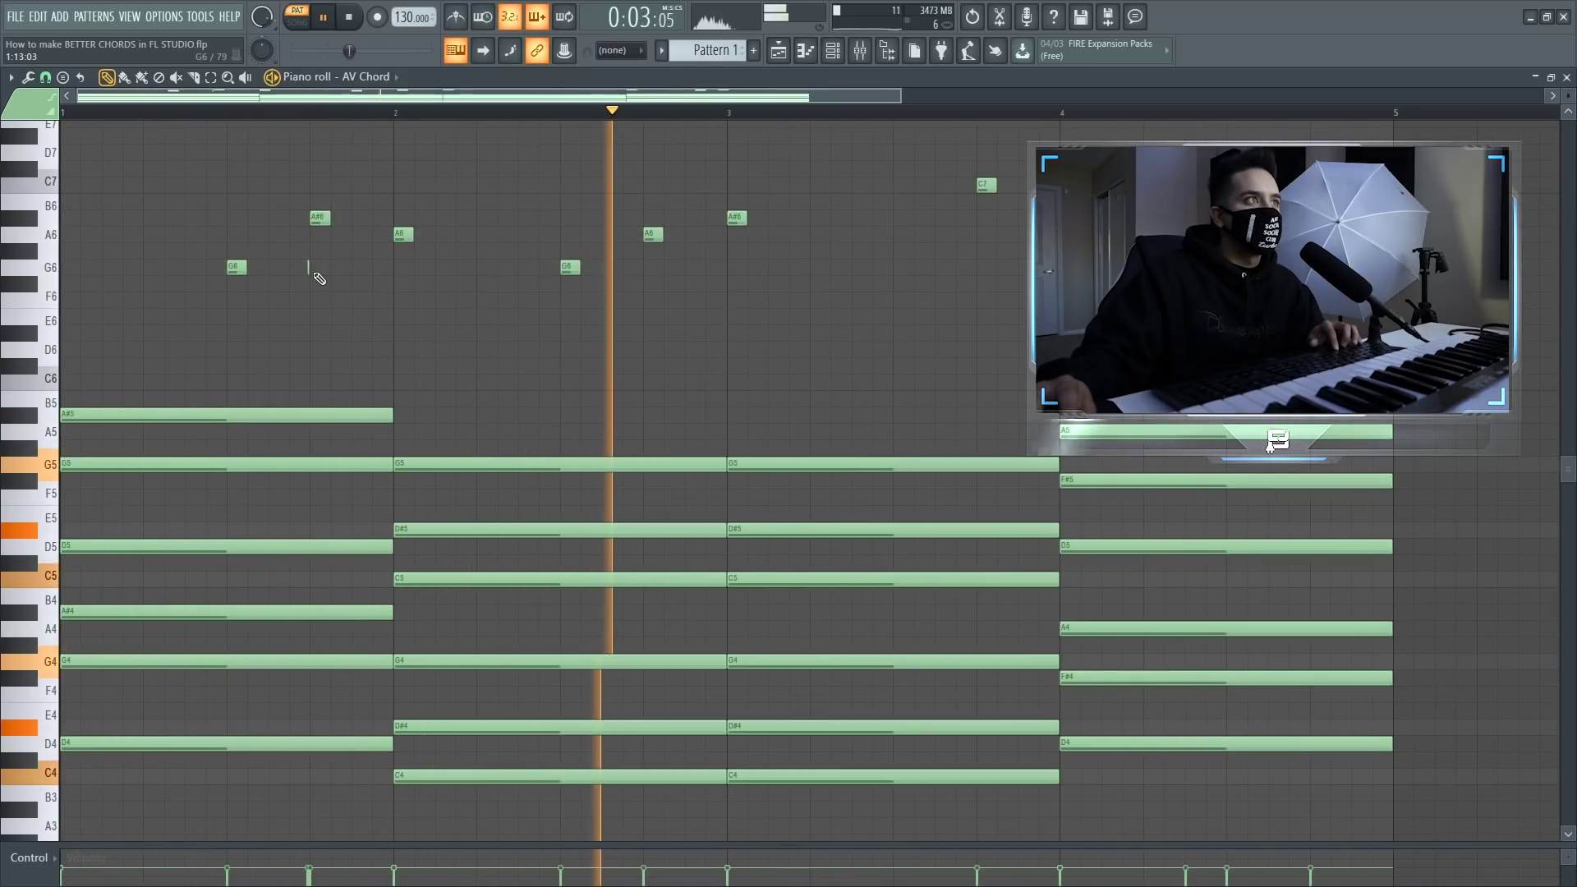
Step: Raise the grace note before beat 4 of bar 1 to A6 and play the pattern from the start
key("space")
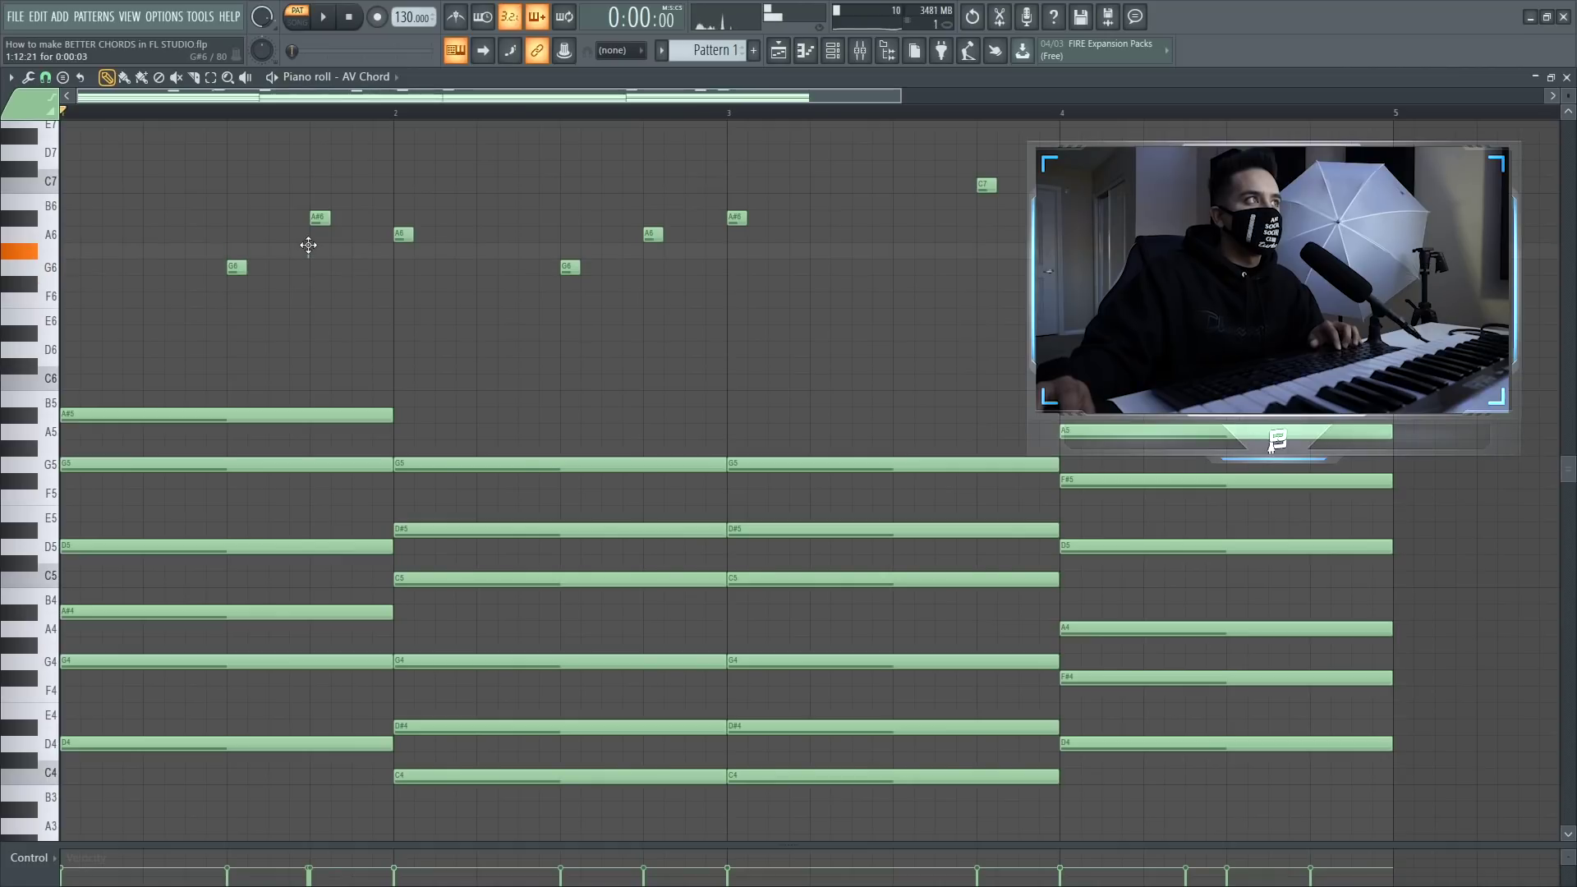
key("space")
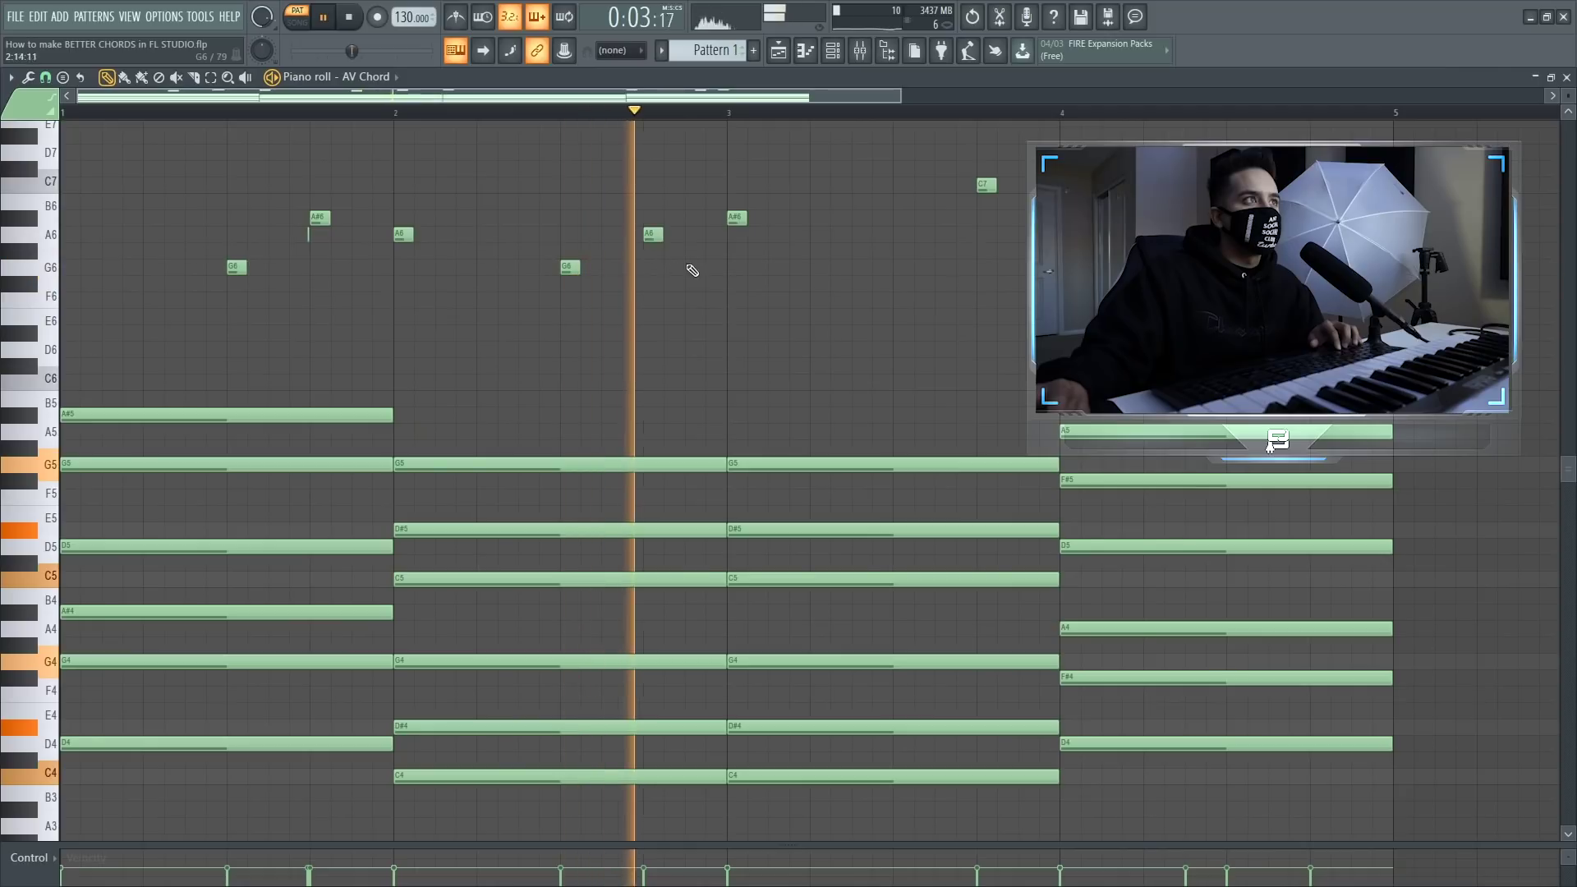
Step: Add a short A#6 grace note just before the C7 on beat 4 of bar 3 and play the pattern from the start
key("space")
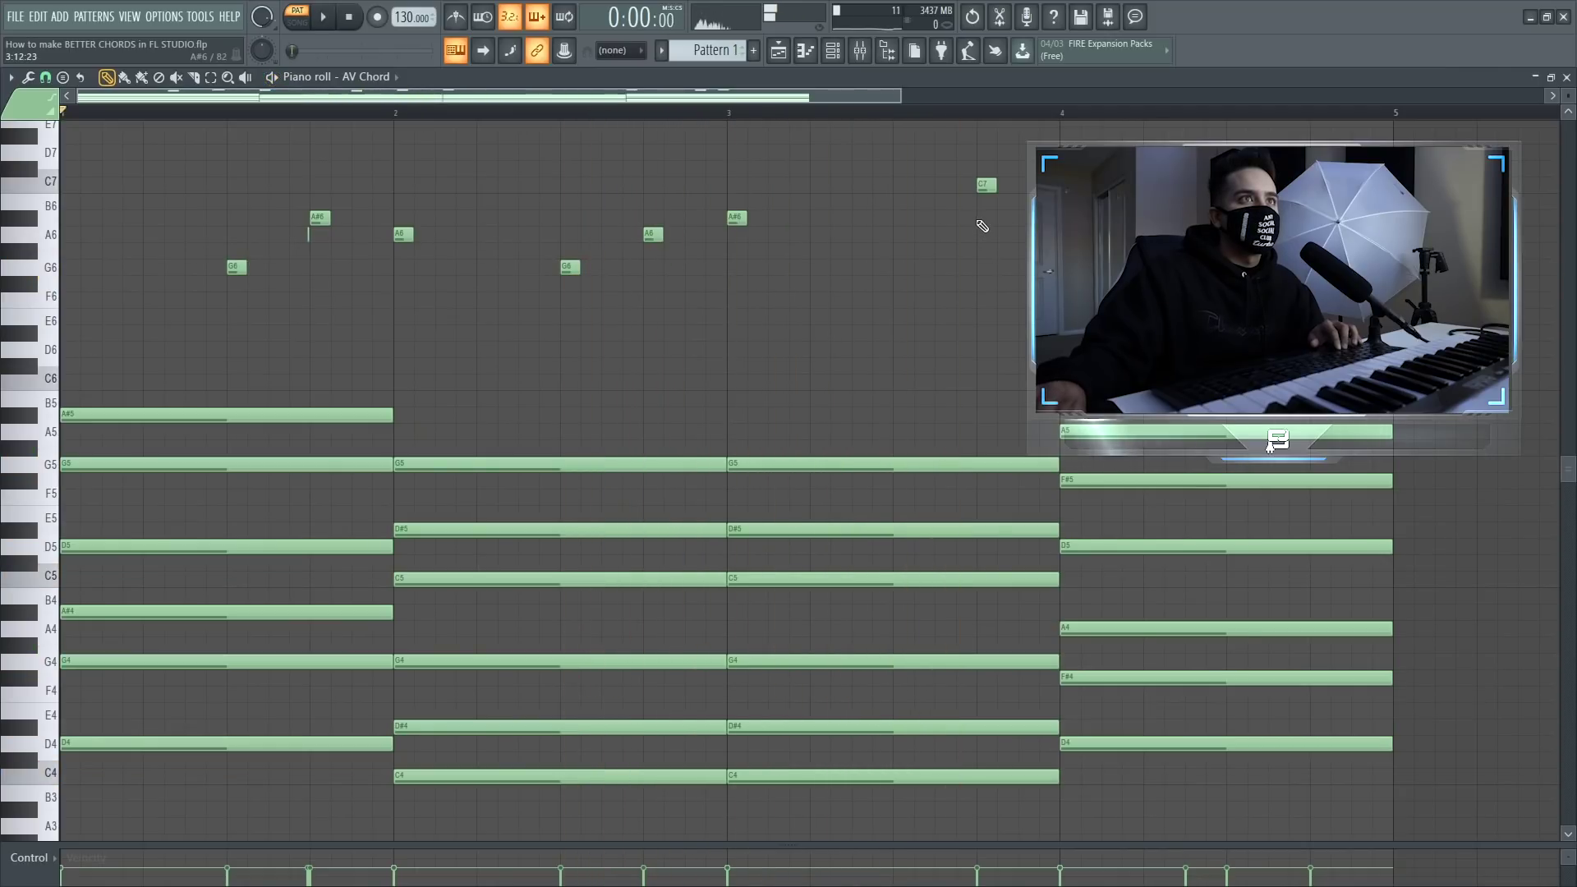
left_click_drag(942, 227, 940, 228)
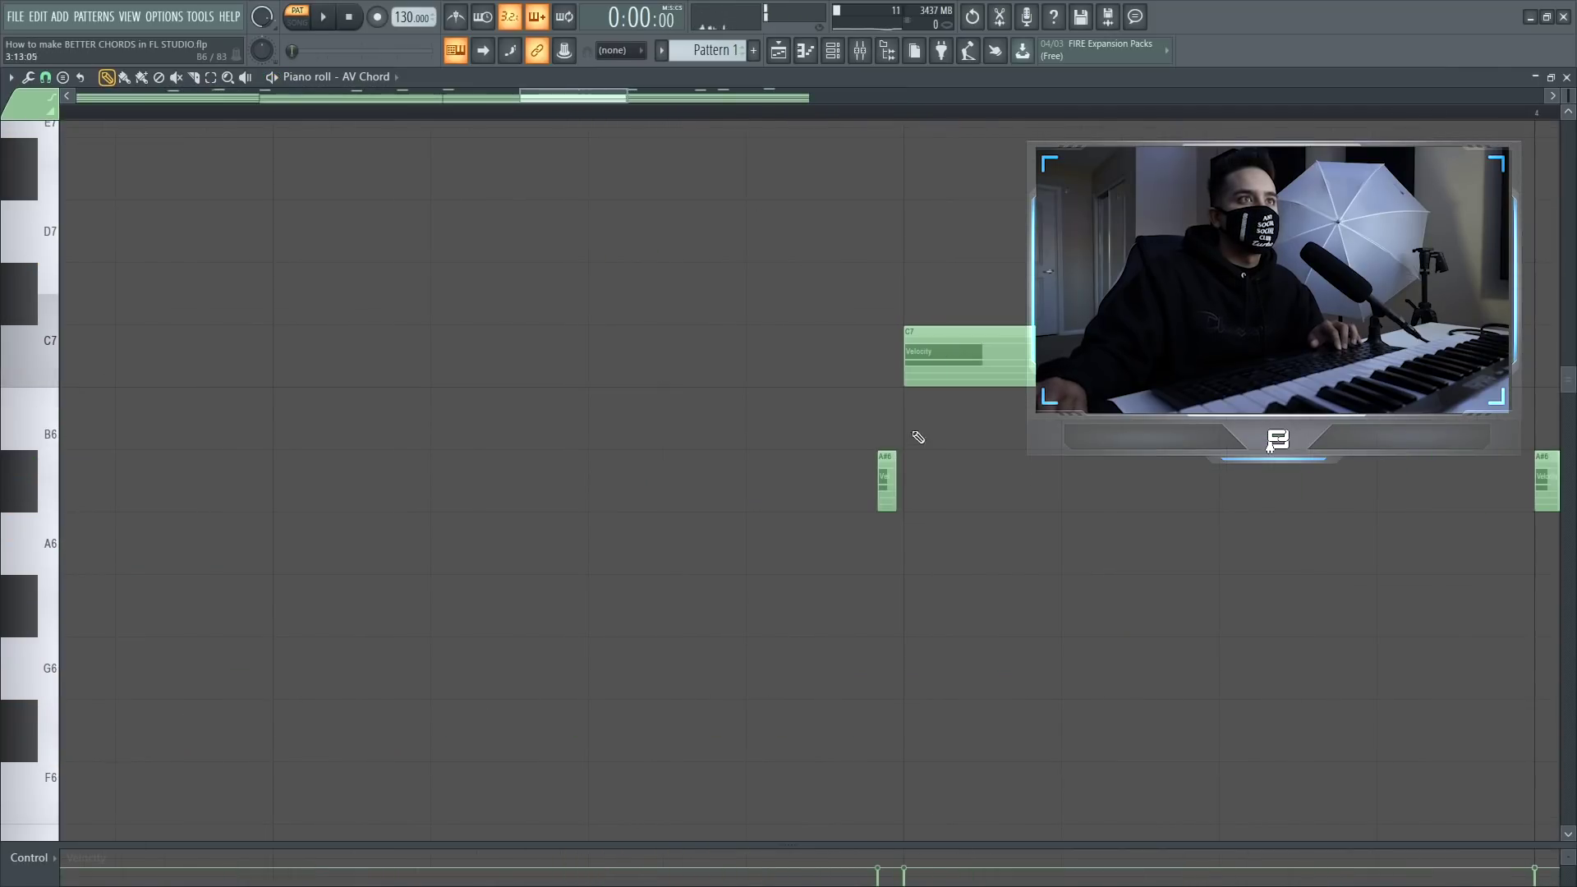
left_click(883, 475)
key("space")
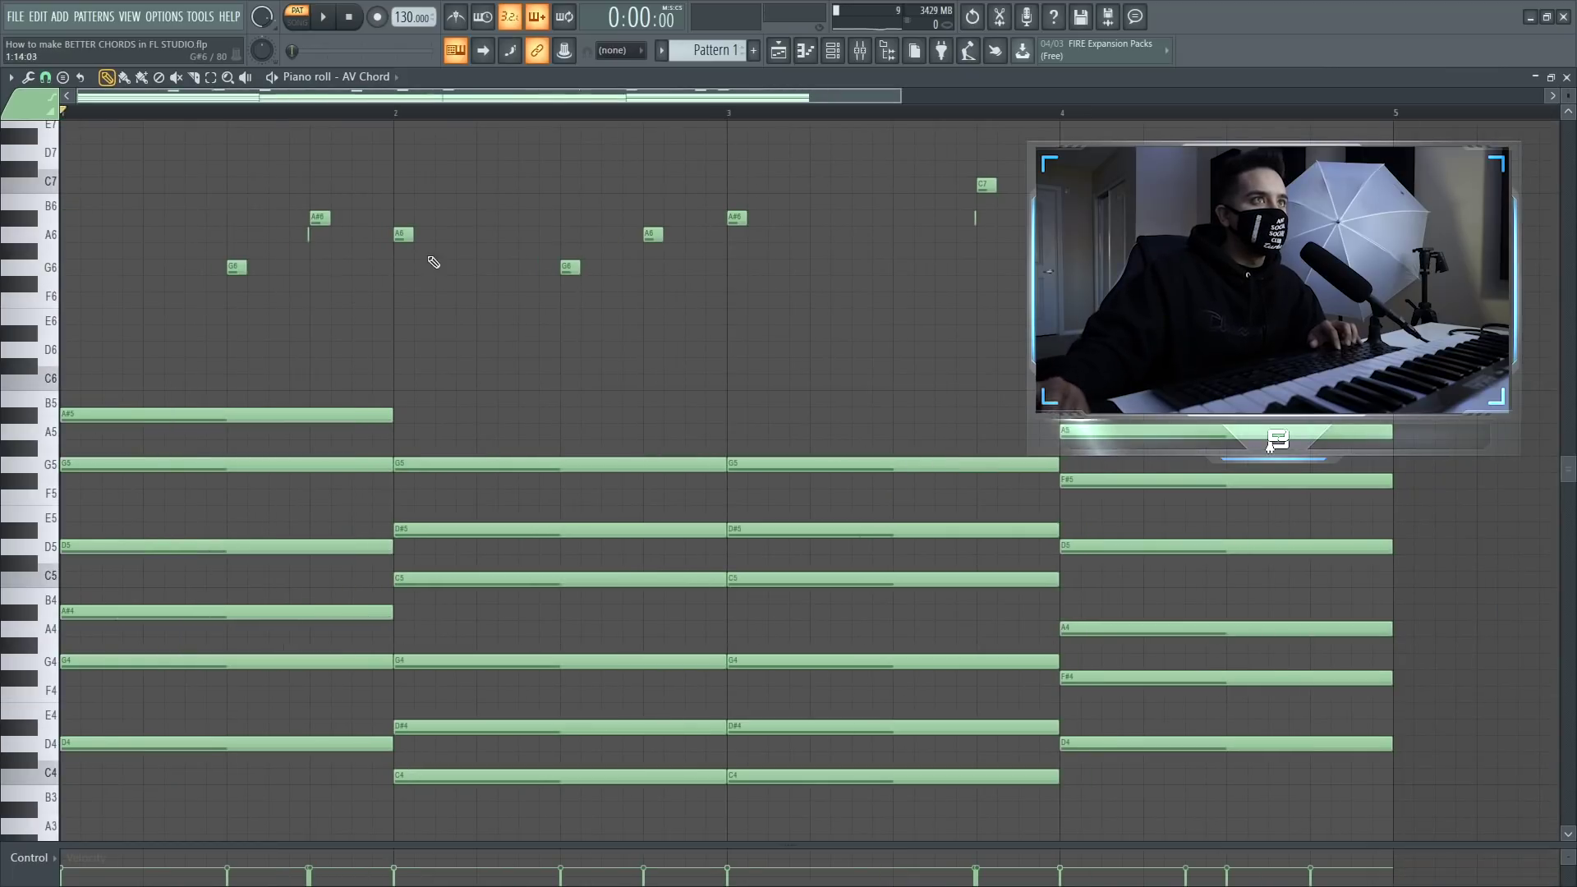
key("space")
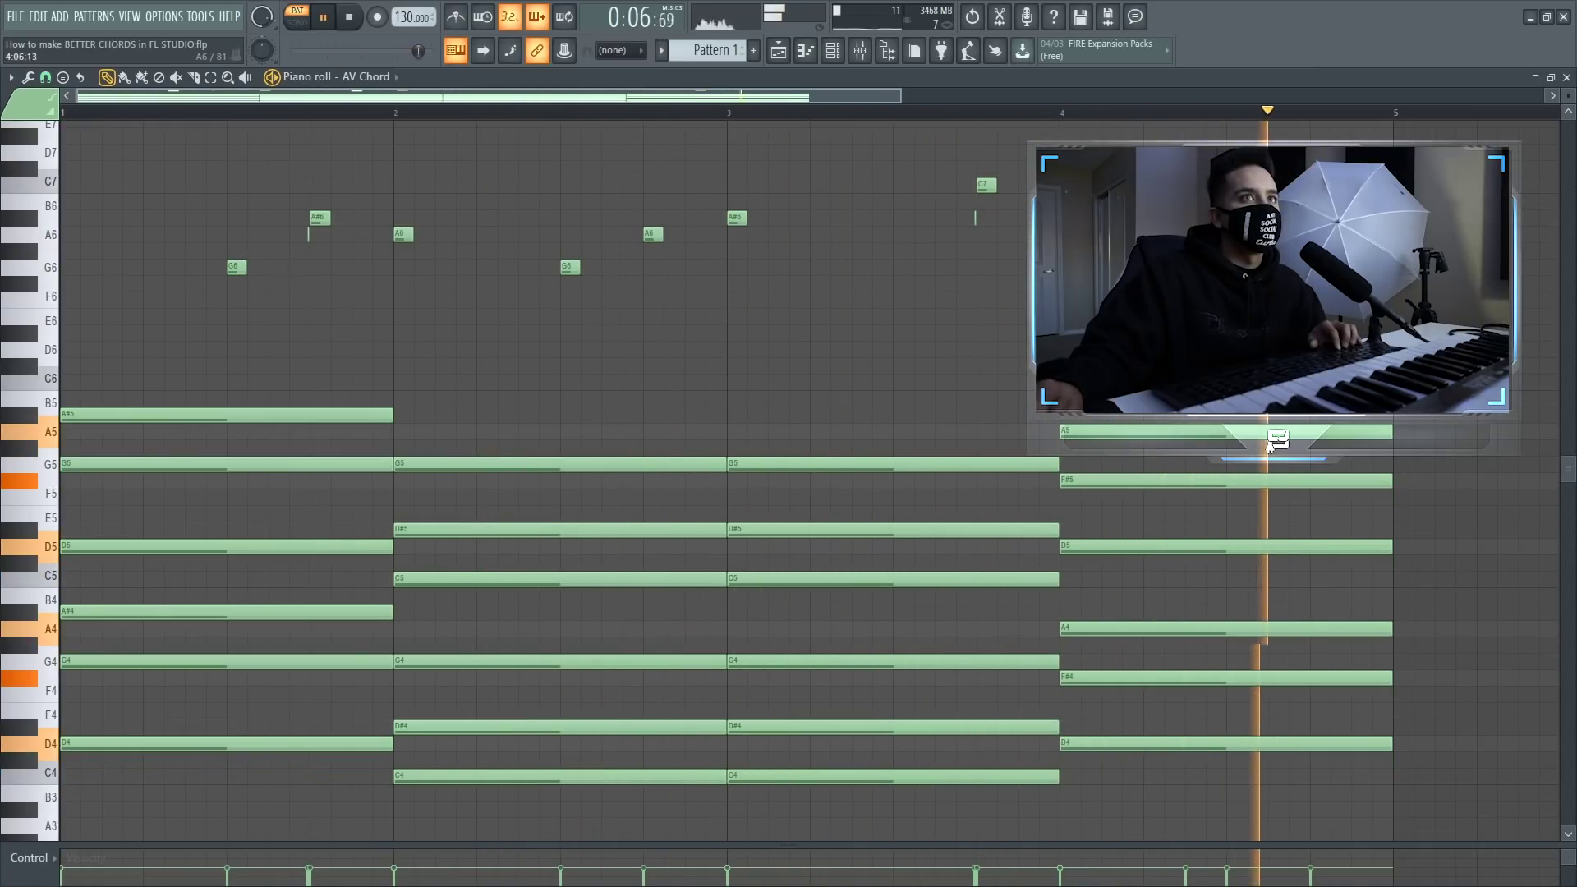
Step: Select the melody notes, extend them legato with the articulator, and shorten the grace notes before beat 4 of bars 1 and 3
key("space")
left_click_drag(43, 169, 48, 316)
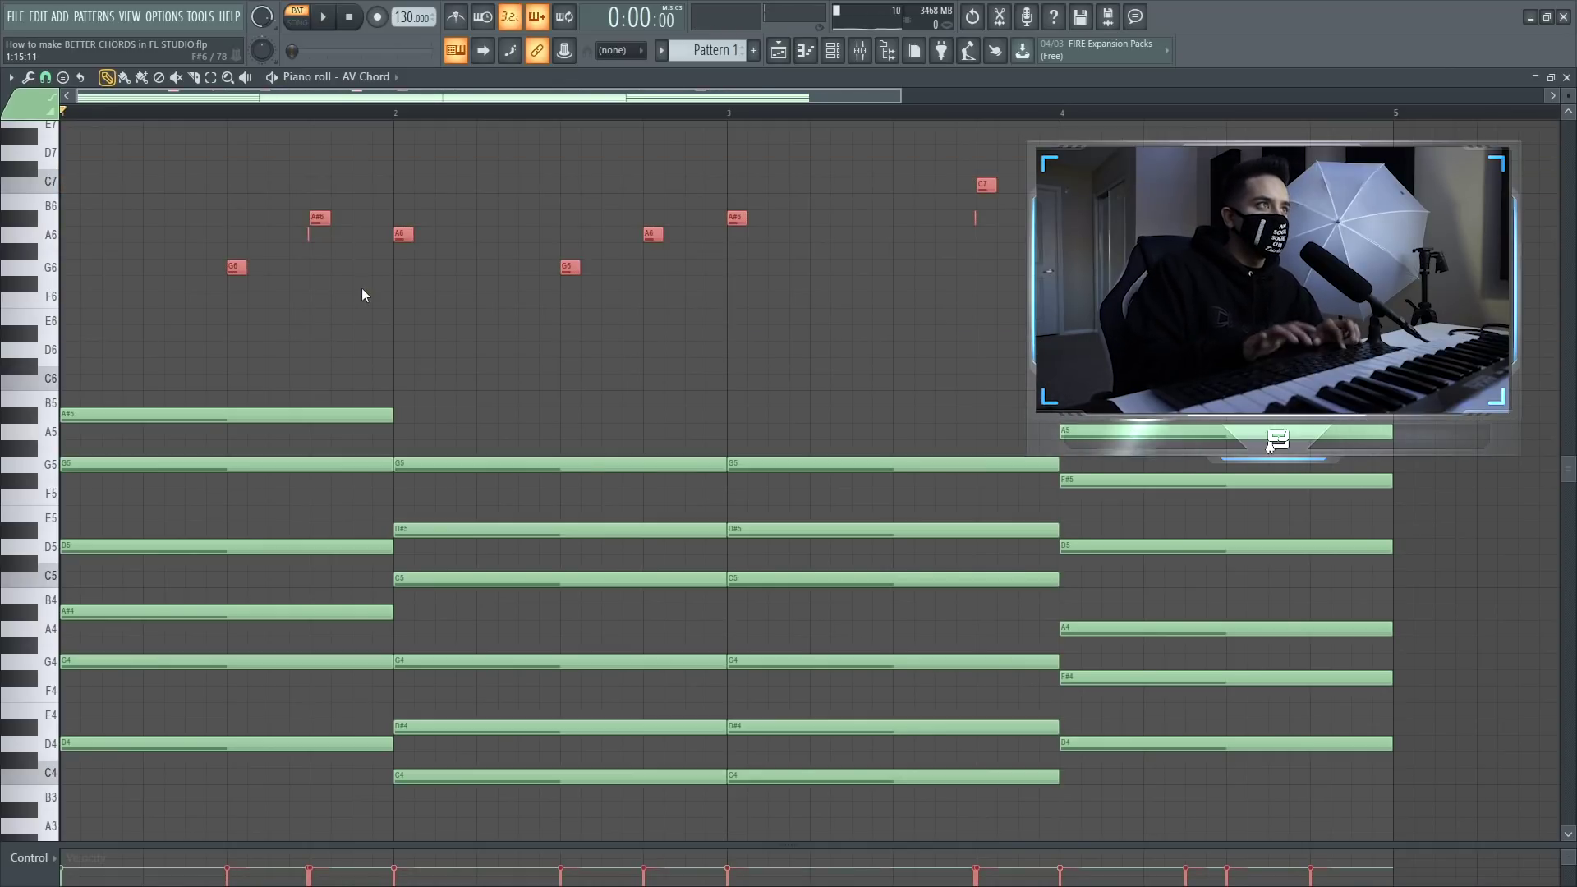
key("alt+l")
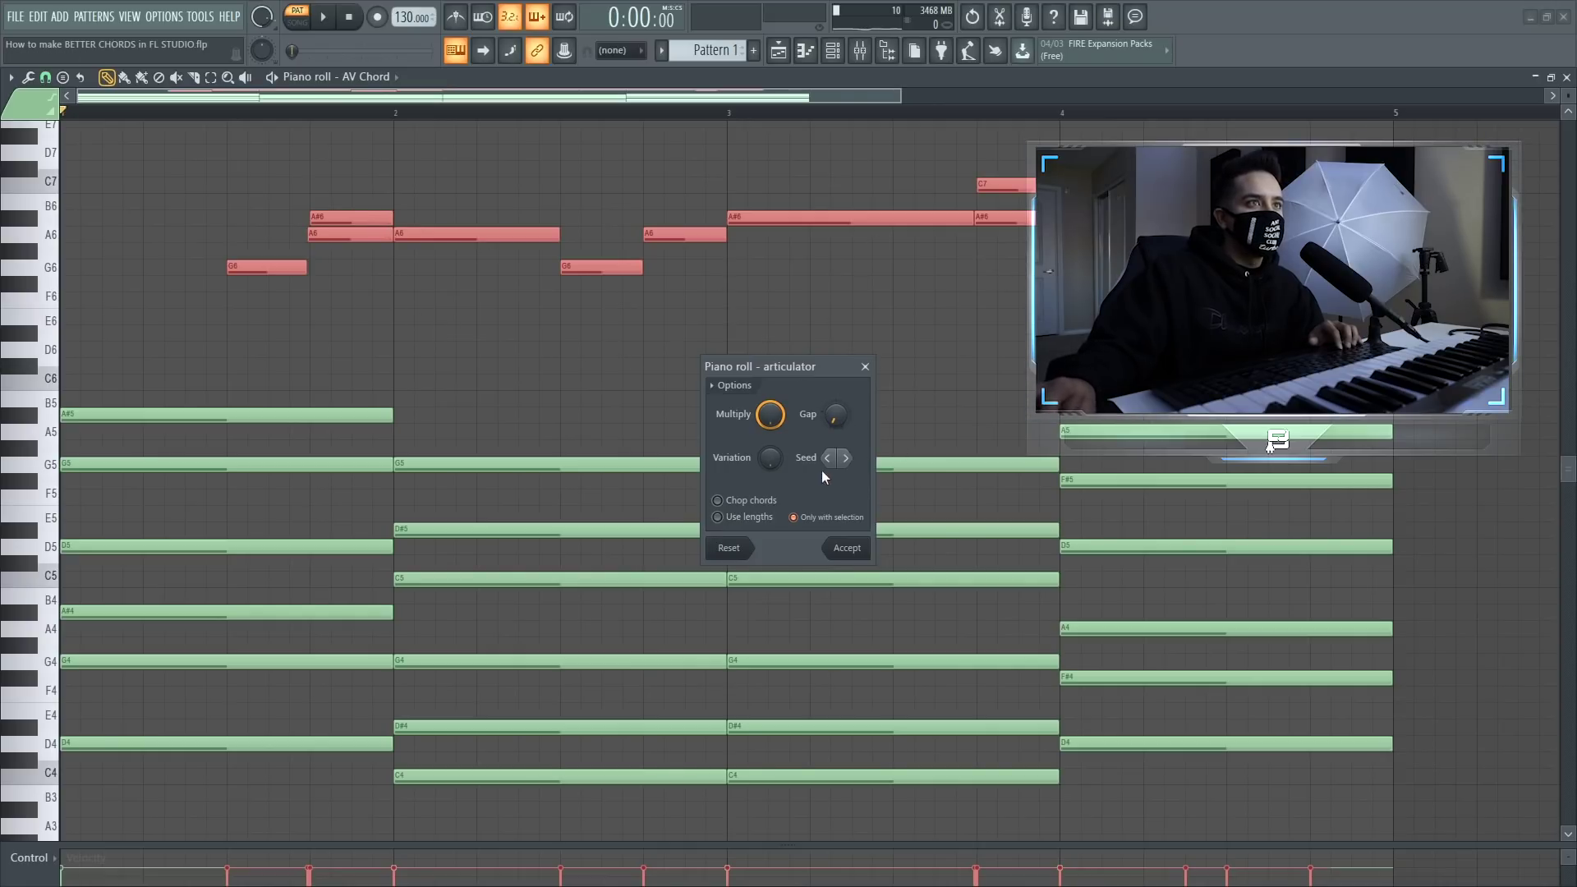
left_click(842, 556)
left_click(316, 237)
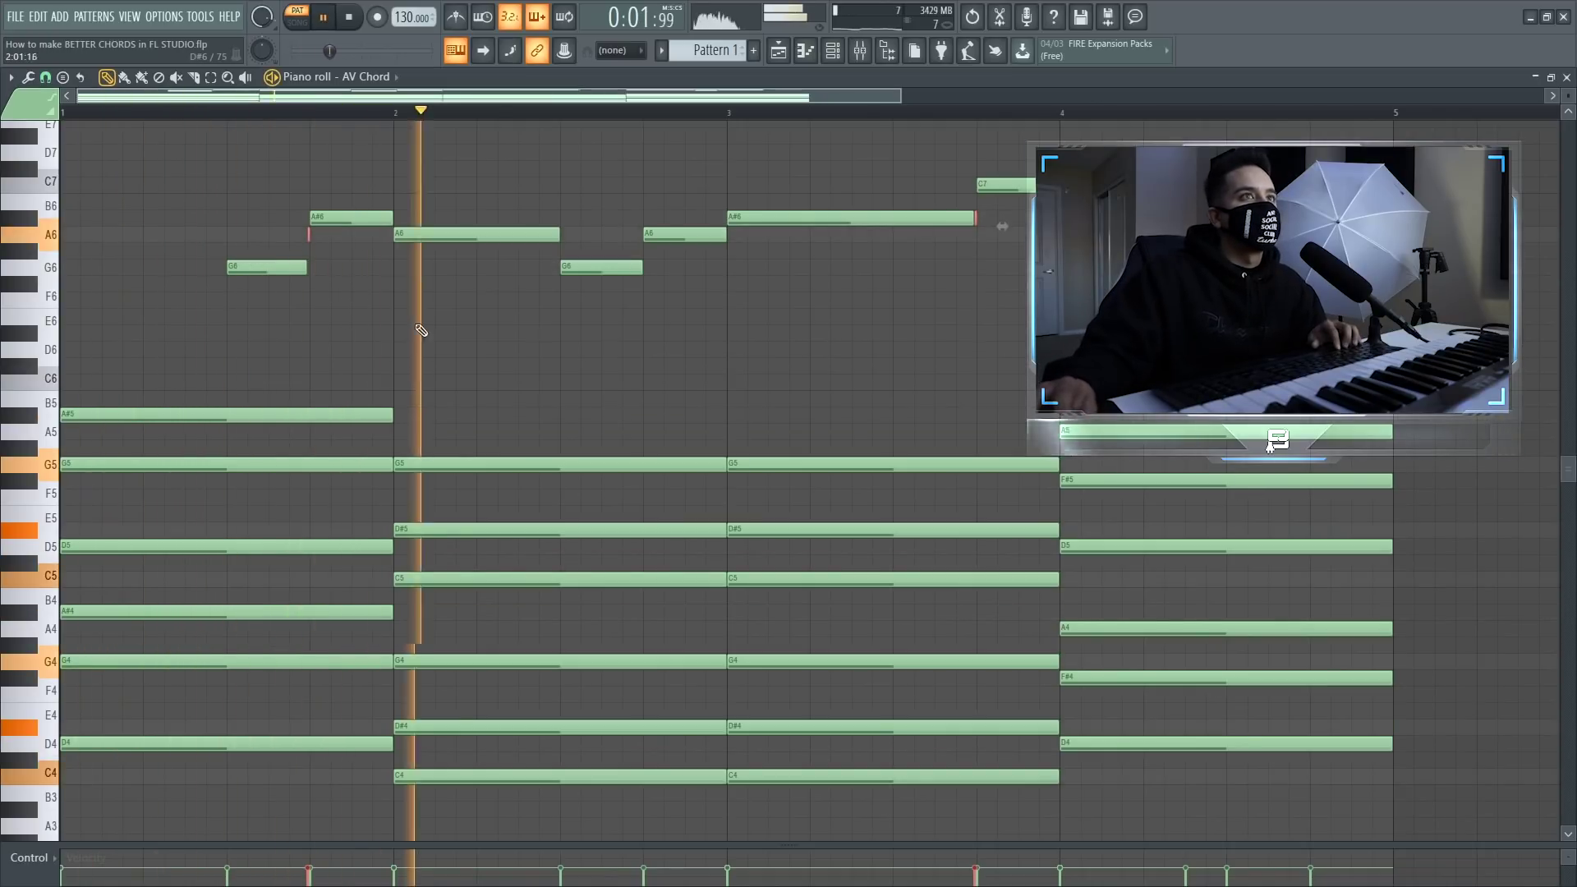
Step: Inspect the grace note before beat 4 of bar 3 and listen to the whole looped pattern
right_click(610, 356, "ctrl")
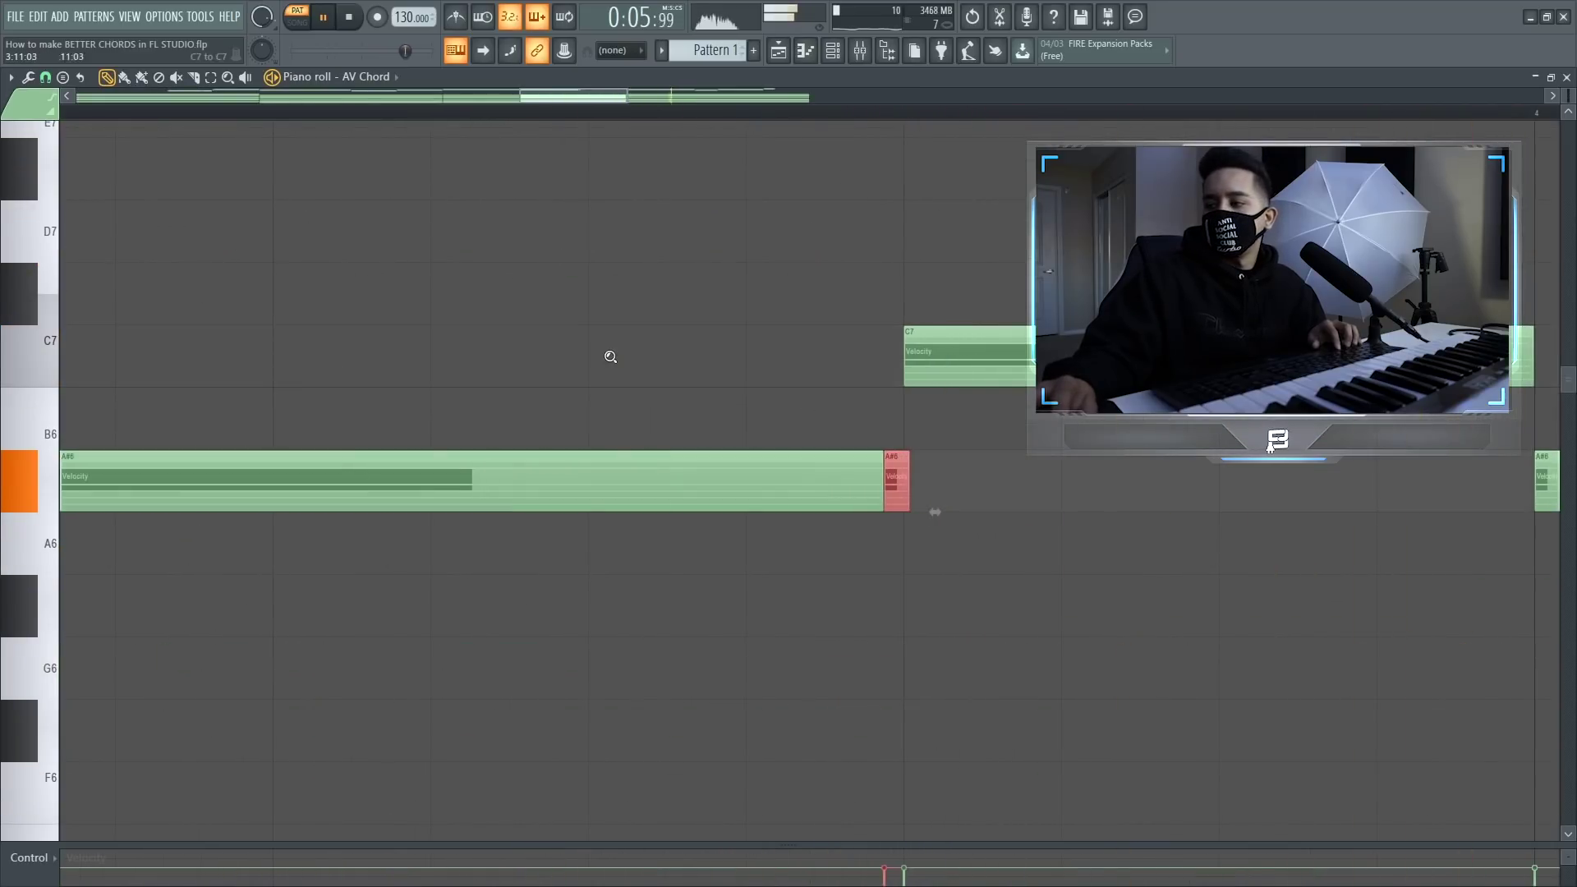
right_click(610, 356, "ctrl")
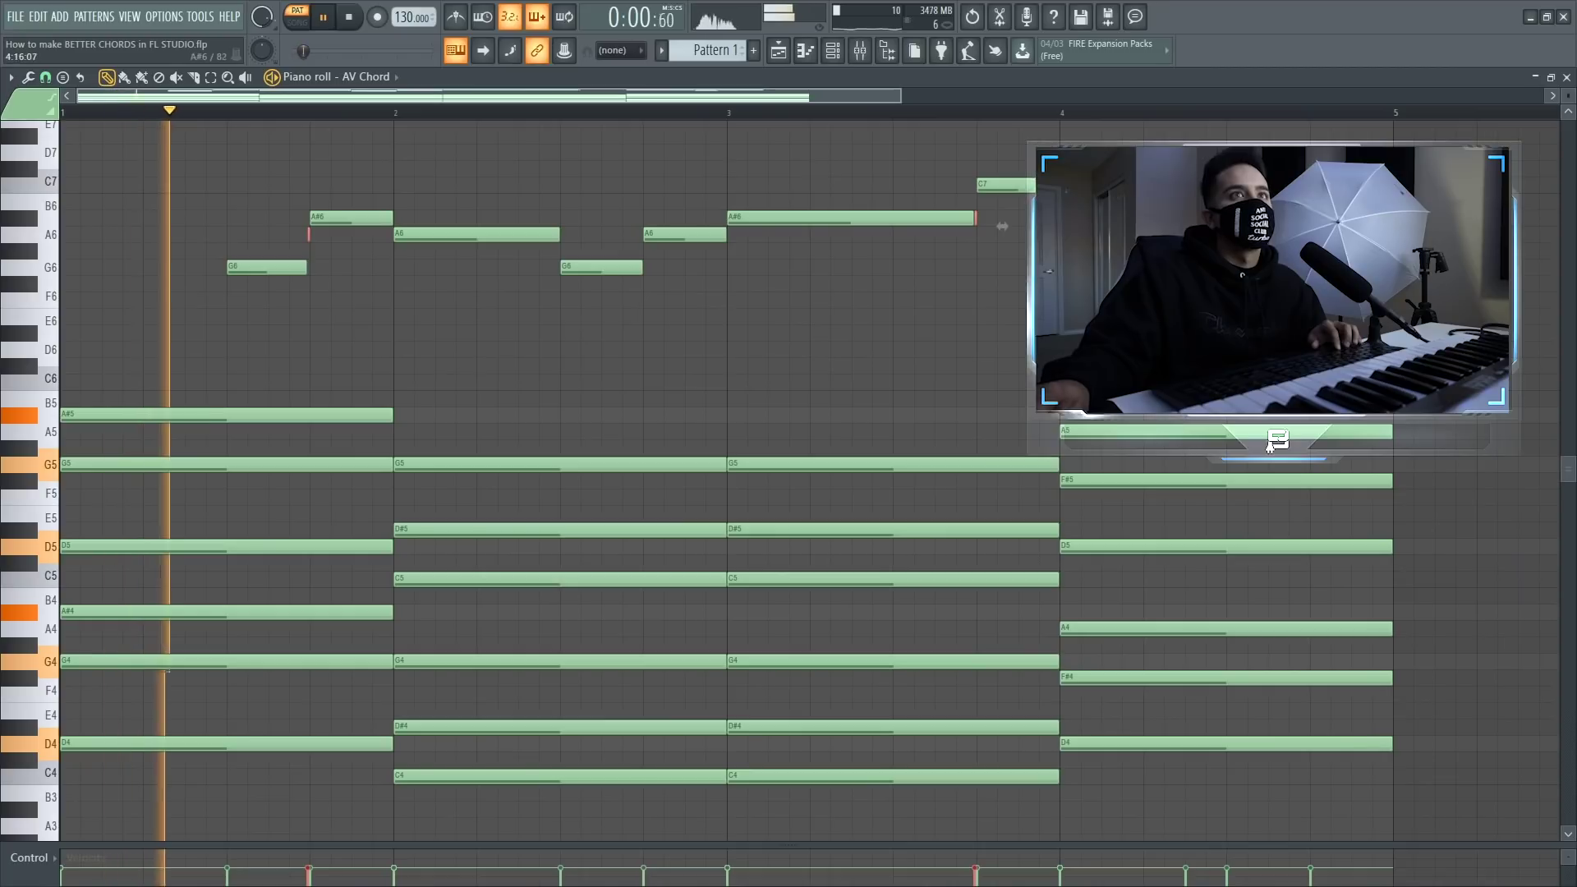
right_click(963, 220, "ctrl")
right_click(881, 239, "ctrl")
left_click_drag(901, 96, 1233, 96)
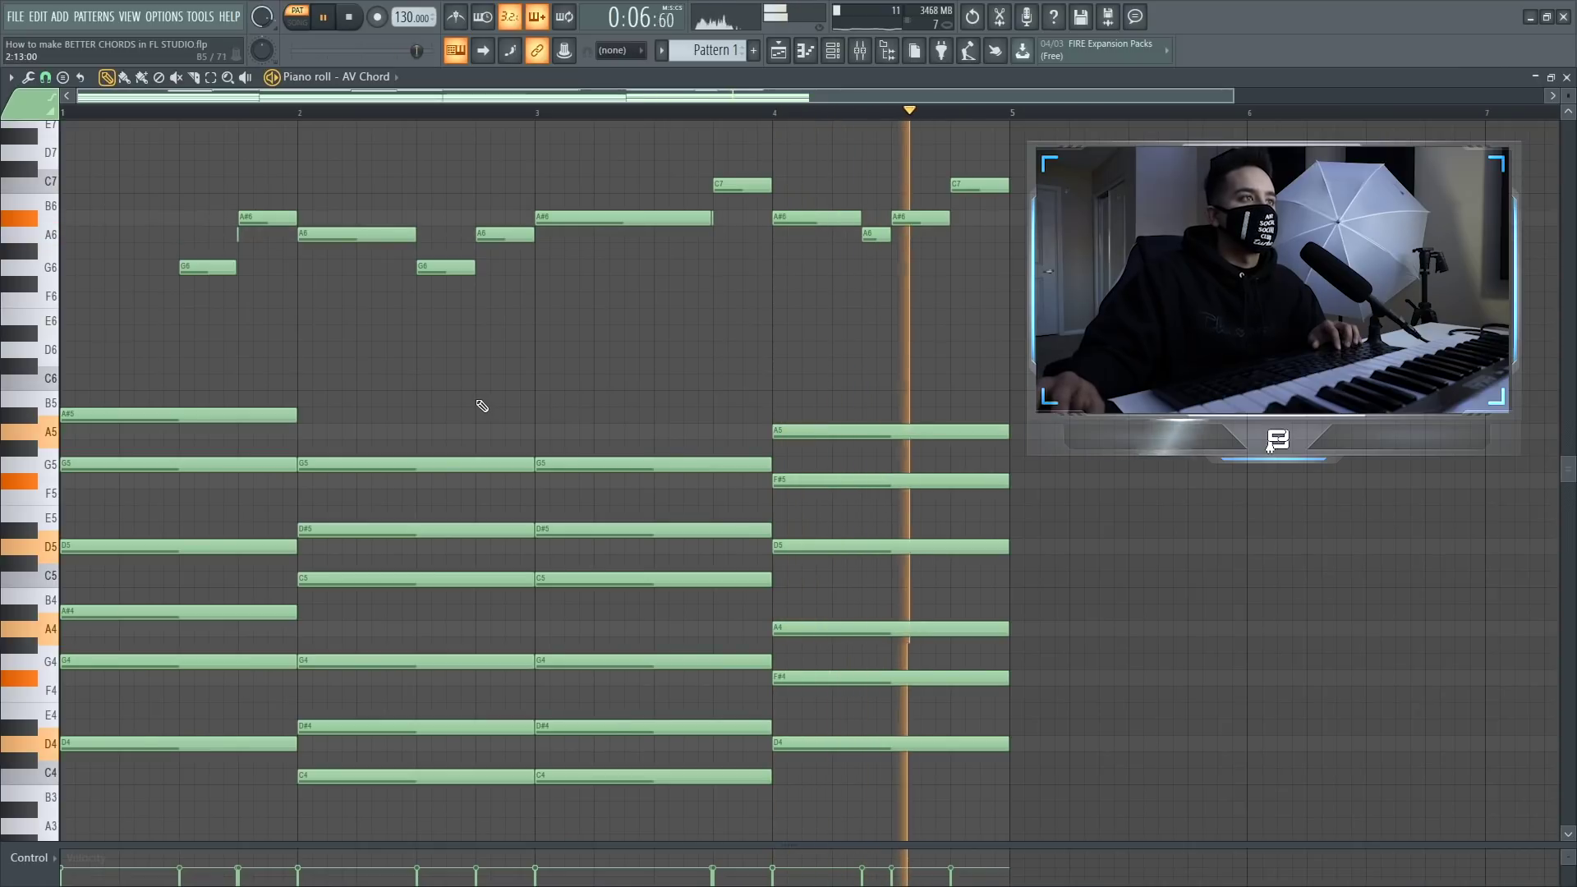
Step: Clear the piano roll and record four one-bar chords: D4-F4-A4, E4-G4-B4, and F4-A4-C5 twice
key("space")
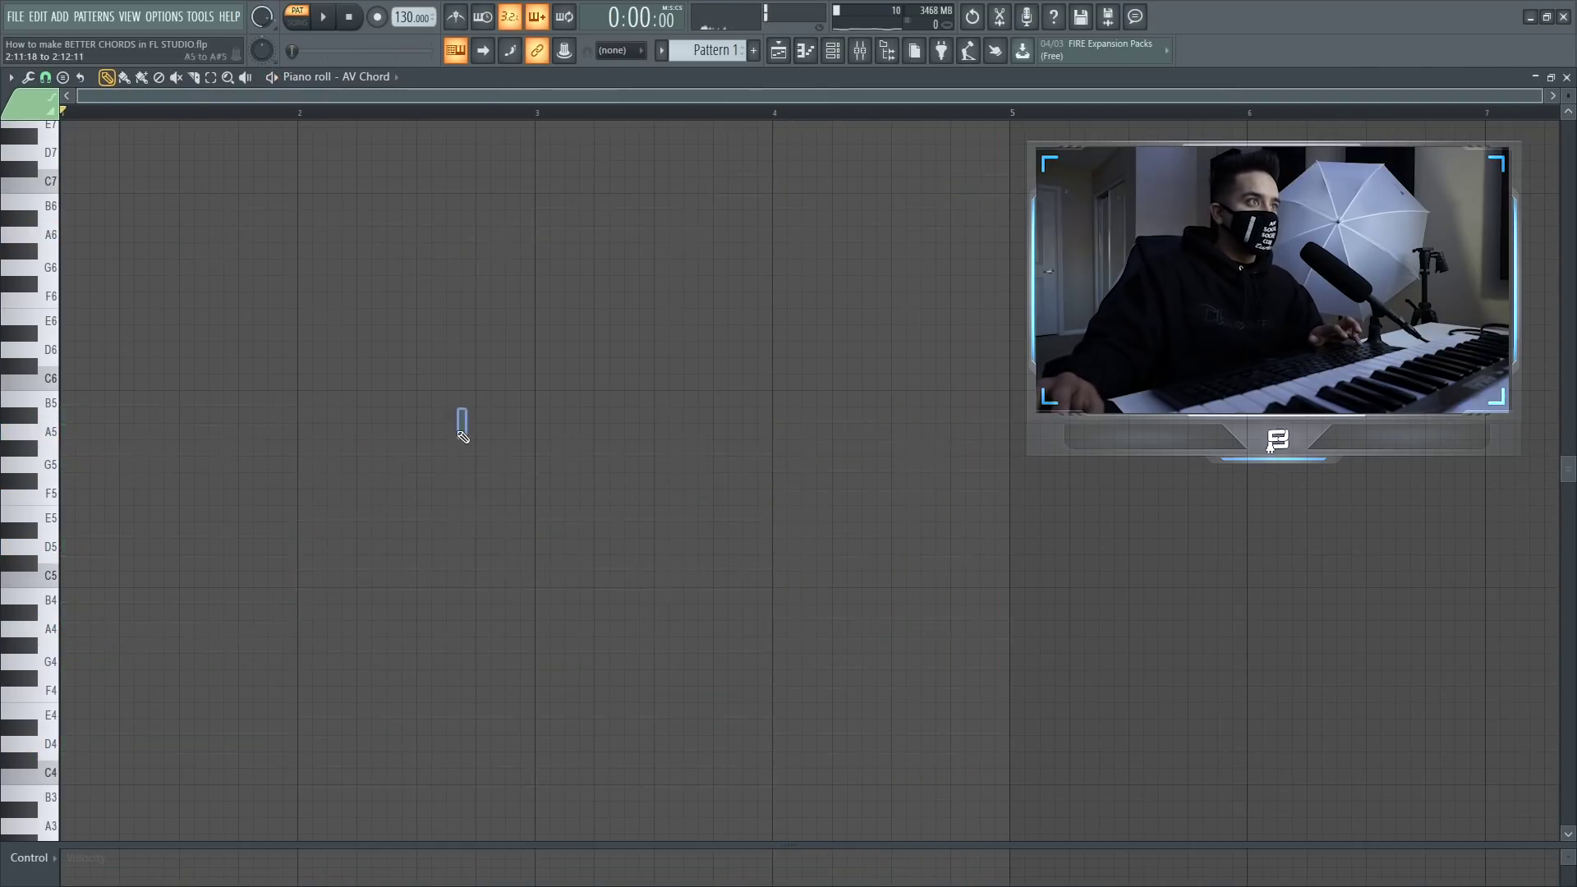
scroll(468, 434, "up", 5)
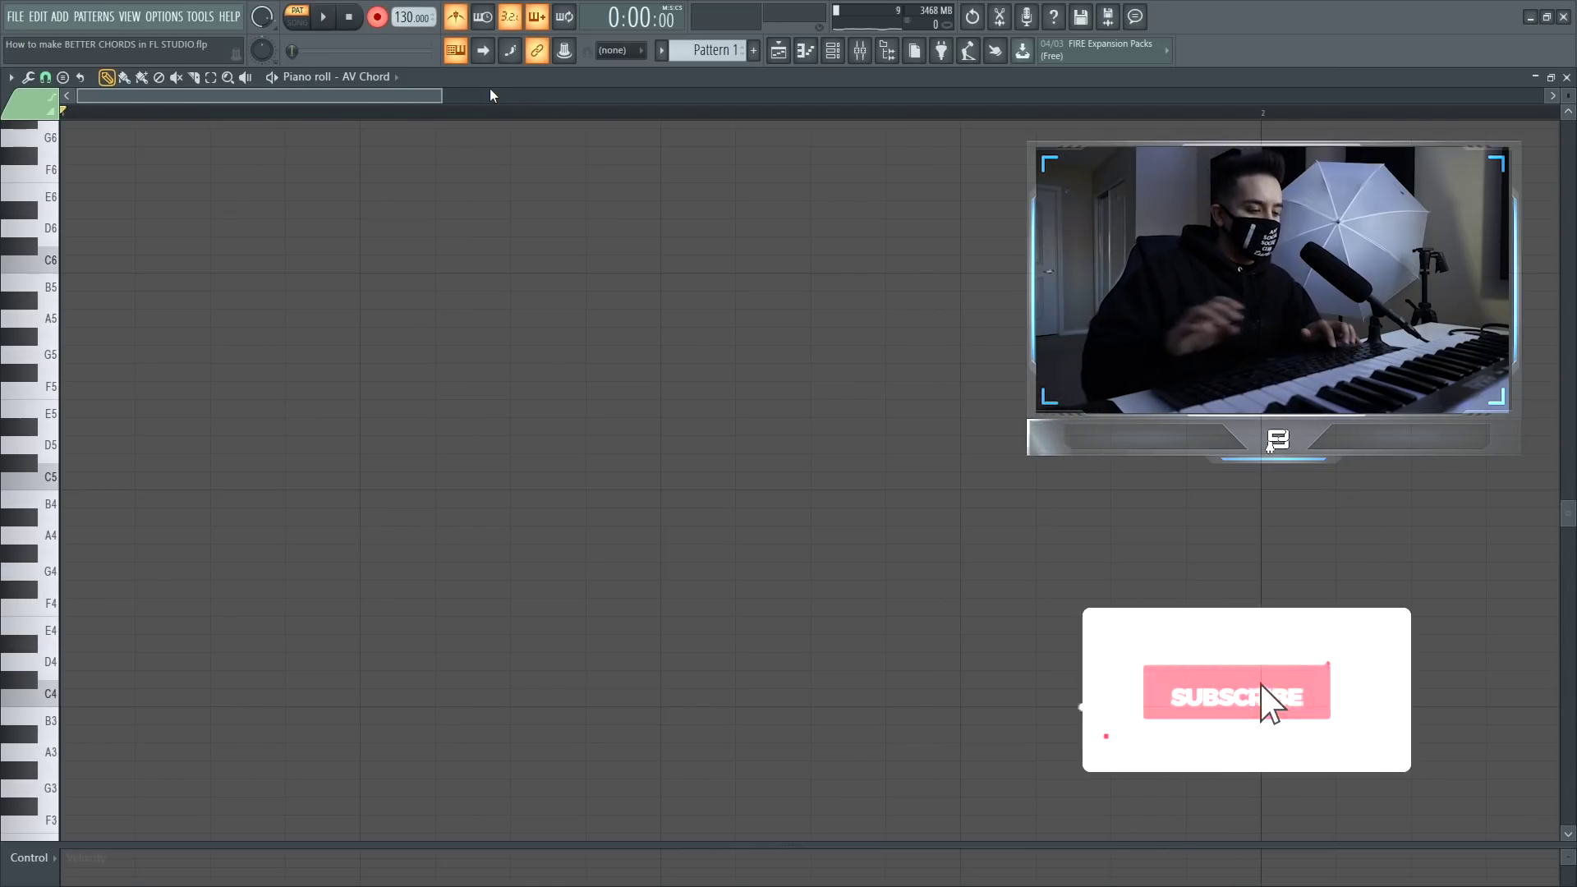
key("space")
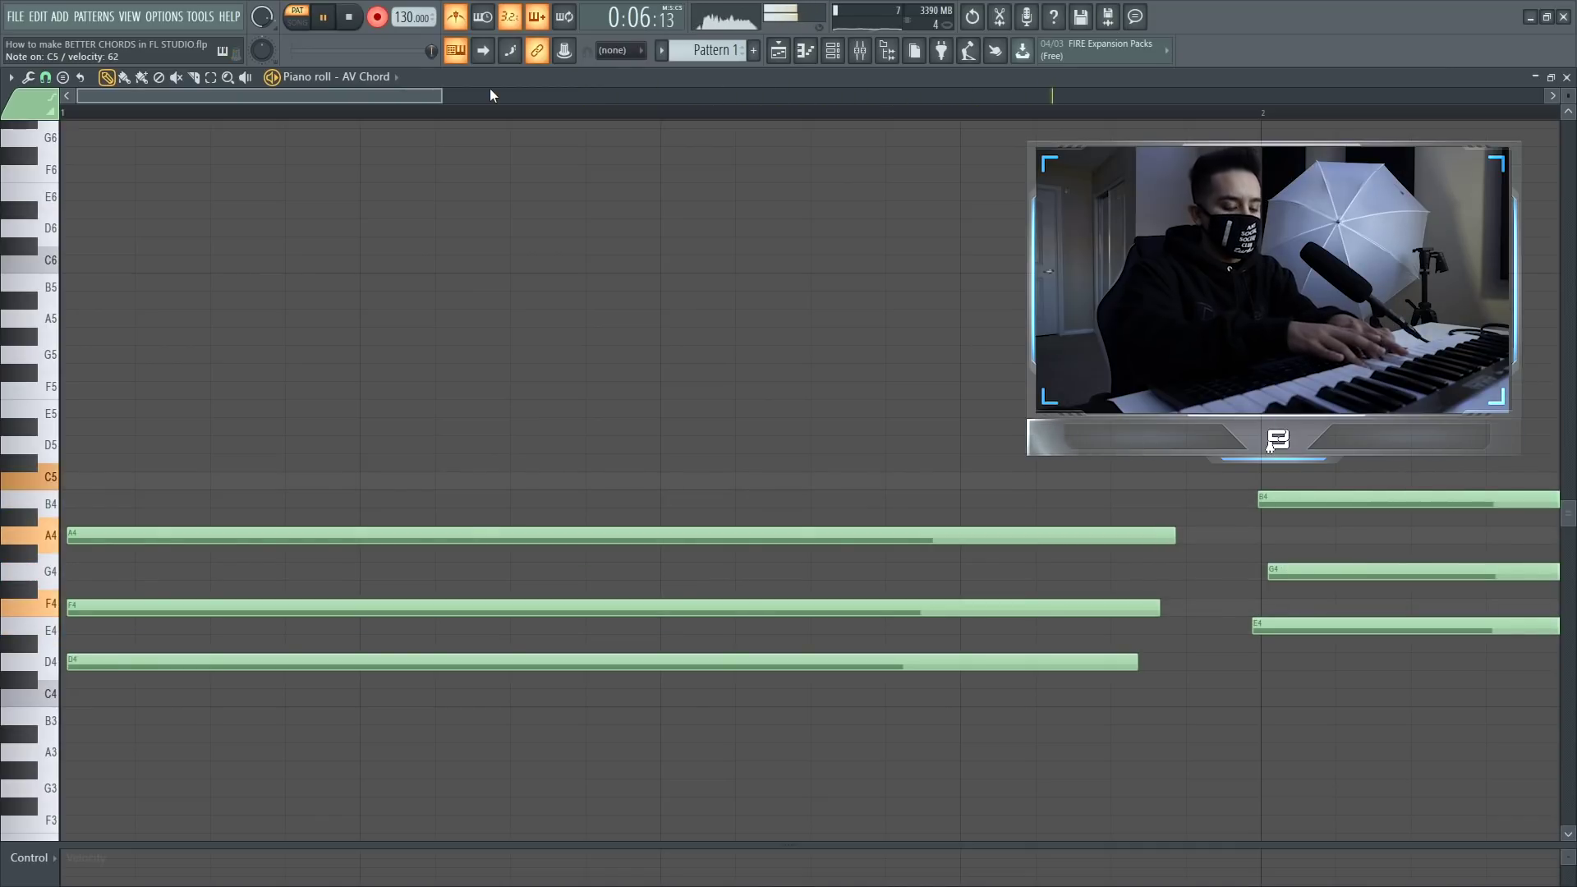
key("space")
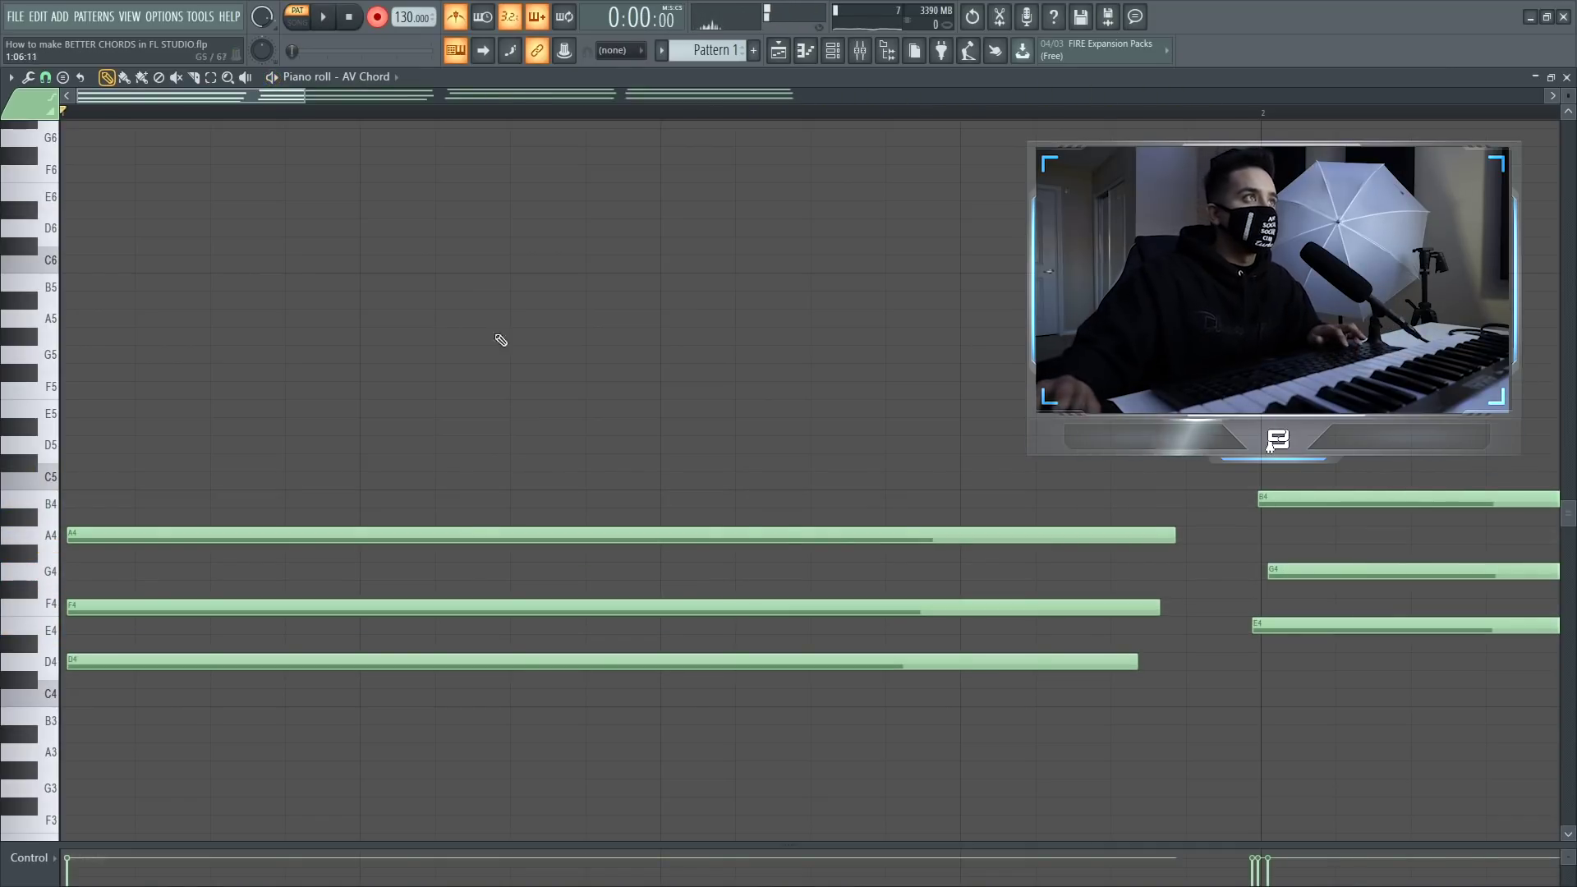
Step: Quantize the recorded chords to the grid and lengthen the notes legato so each reaches the next one
scroll(498, 335, "down", 5)
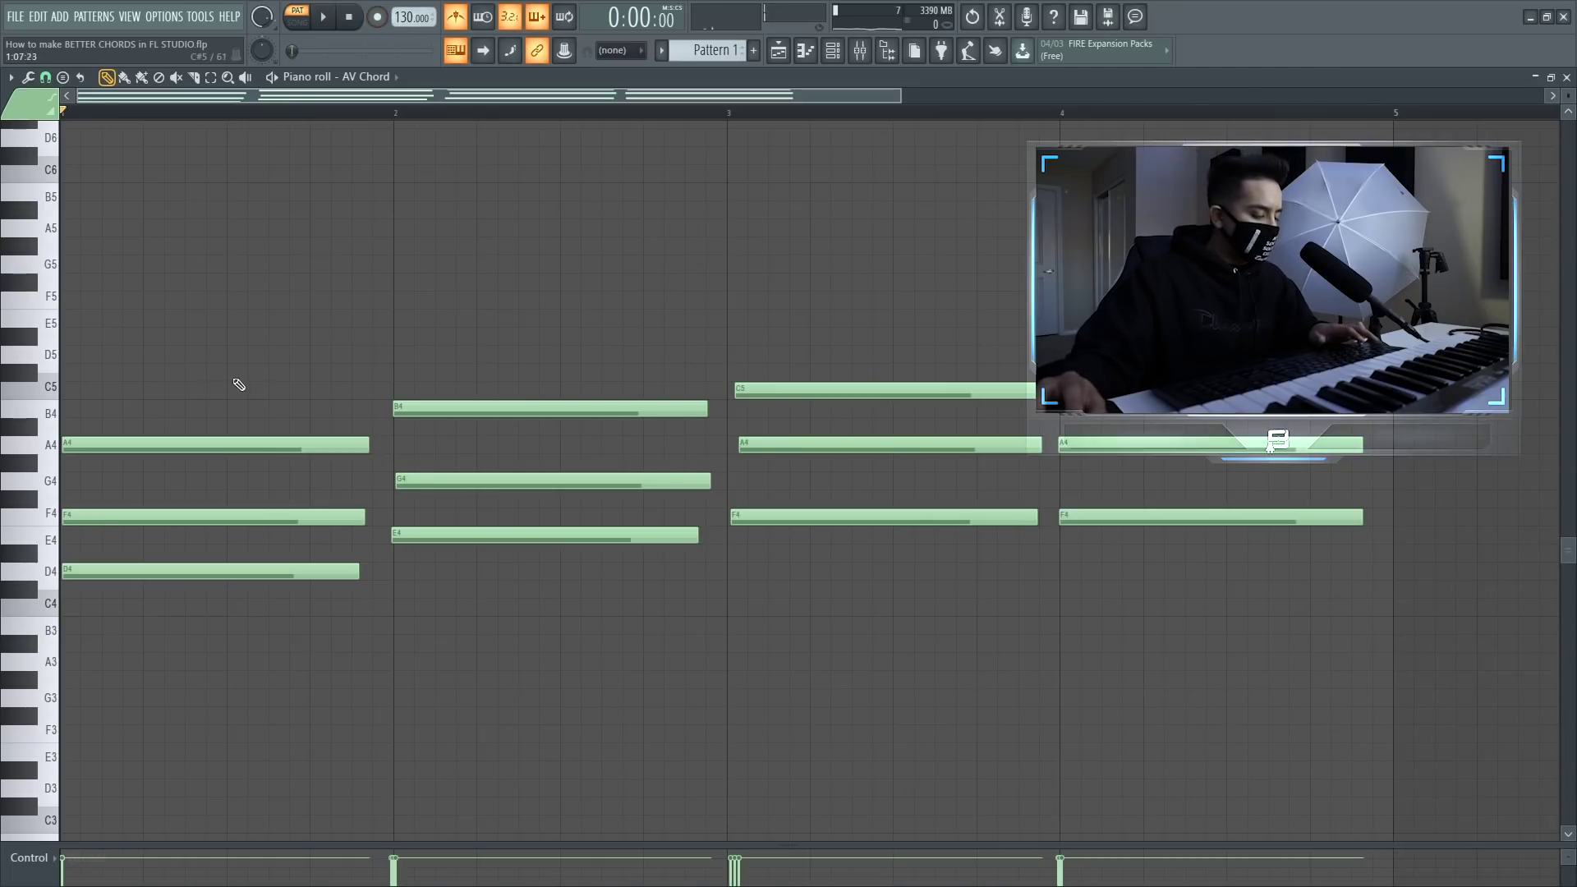
left_click_drag(292, 501, 376, 573)
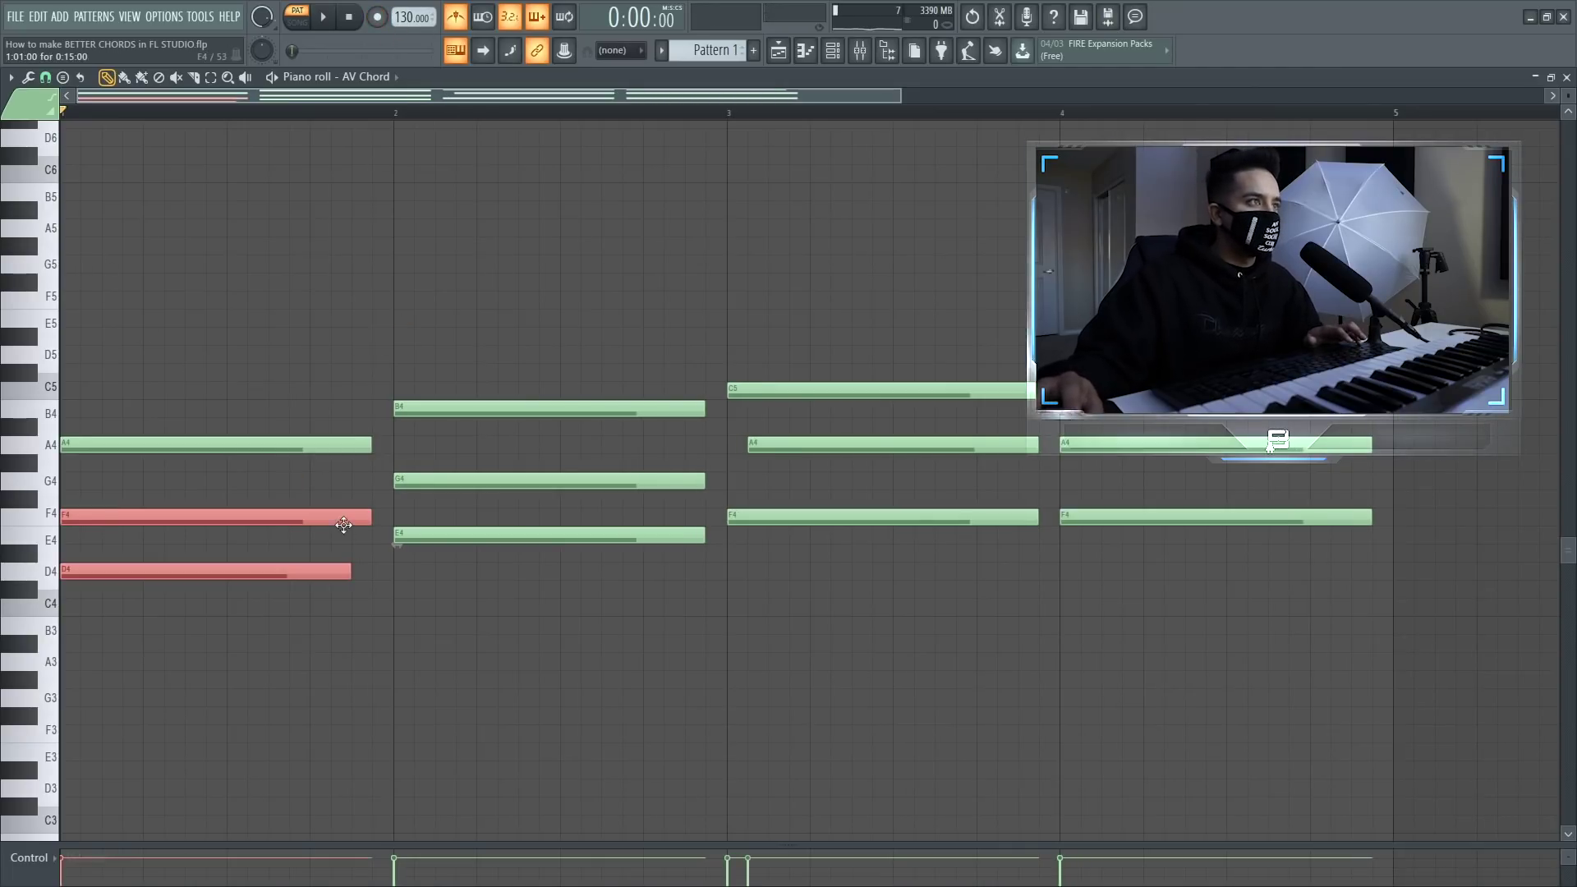
left_click(361, 321, "ctrl")
key("ctrl+l")
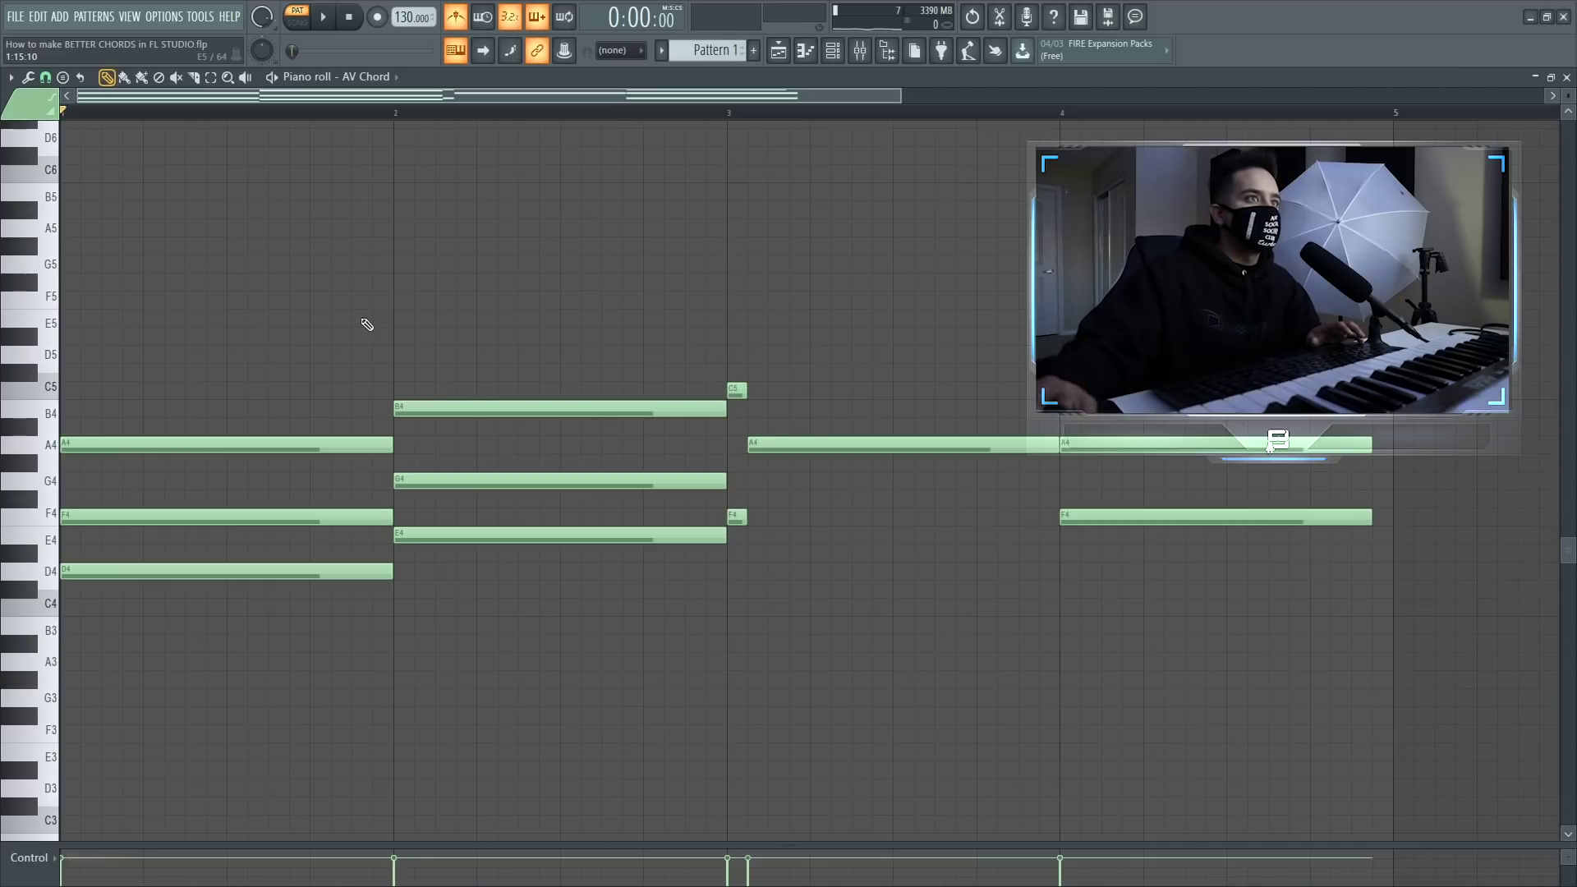
Step: Align the A4 in bar 3 with the bar start and stretch the chords in bars 3 and 4 to full bars
left_click_drag(739, 366, 1061, 519)
left_click_drag(806, 446, 786, 446)
left_click_drag(1036, 449, 1058, 450)
left_click_drag(1166, 418, 1304, 626)
left_click_drag(1370, 523, 1392, 523)
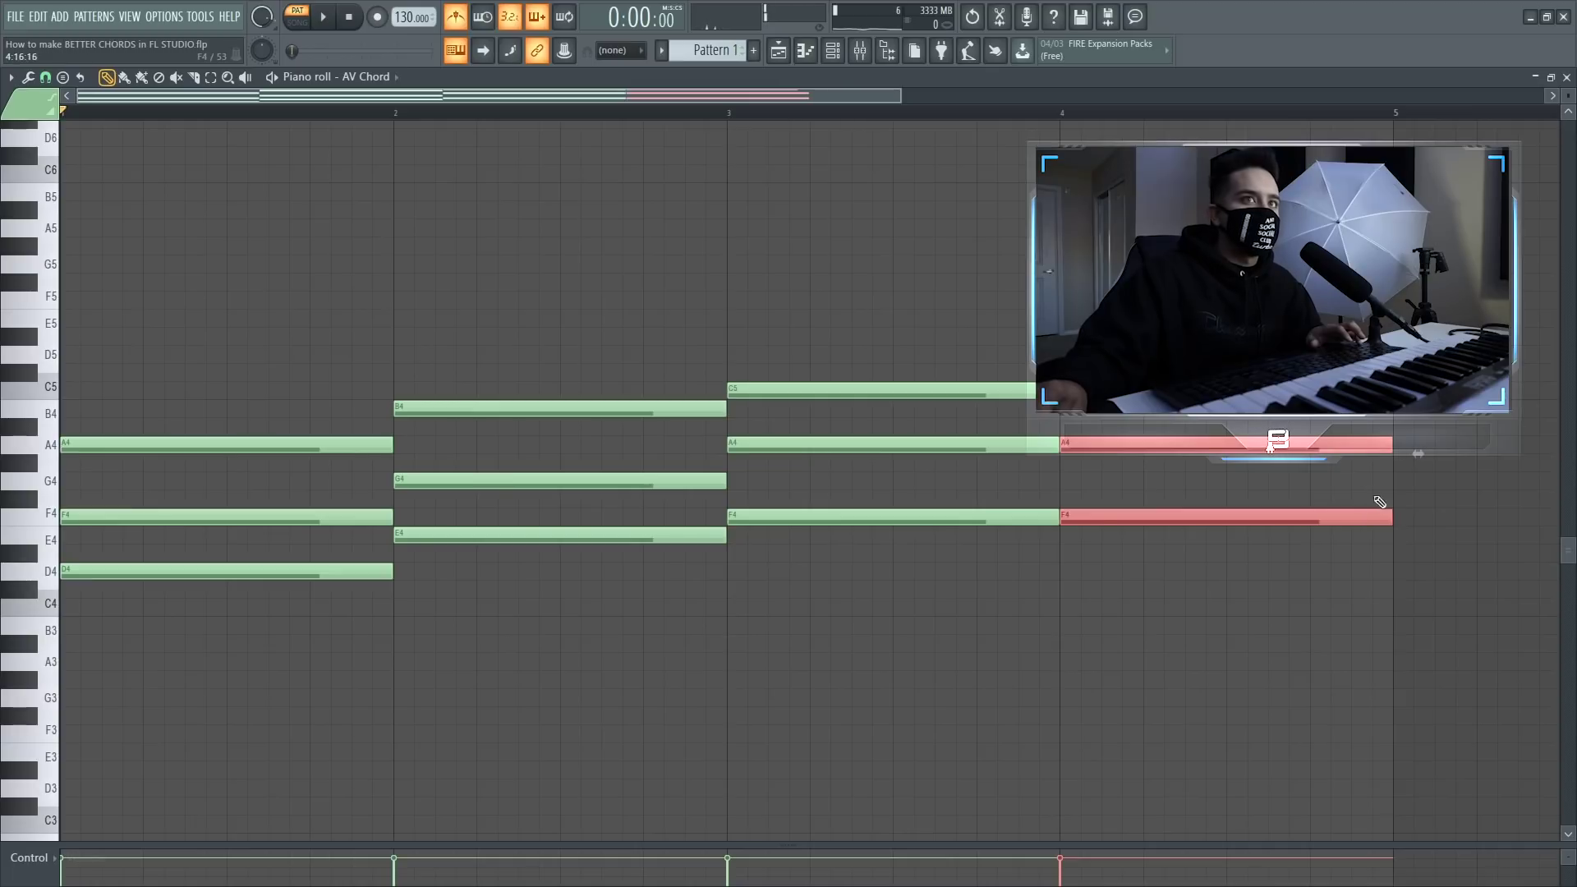
left_click(1275, 444)
right_click(1292, 318, "ctrl")
right_click(1291, 319, "ctrl")
left_click_drag(51, 337, 50, 782)
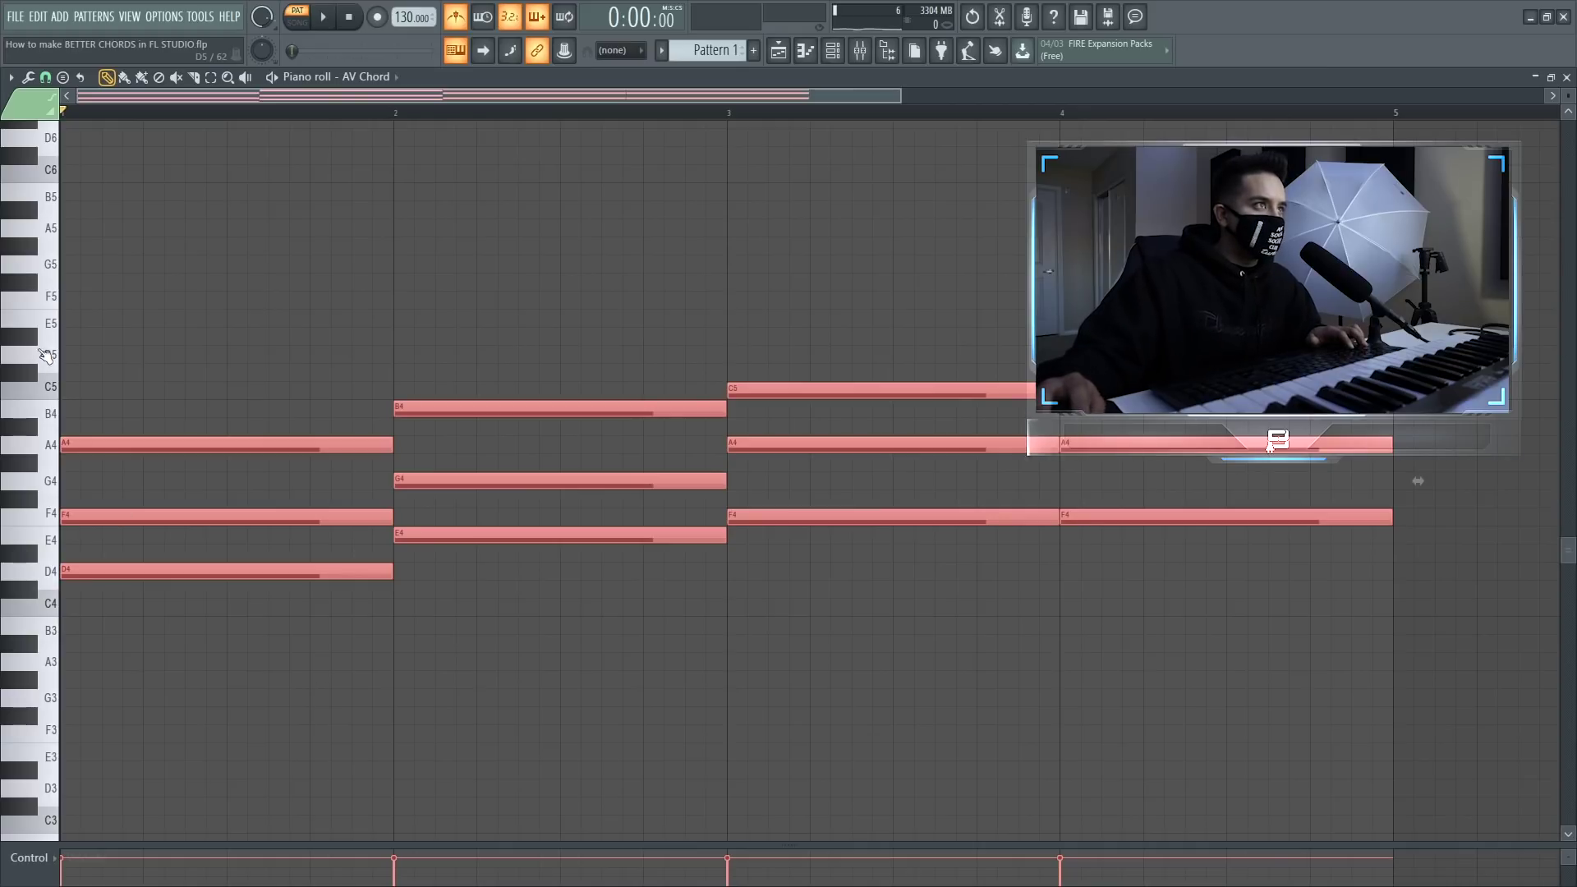
key("ctrl+a")
left_click(302, 121)
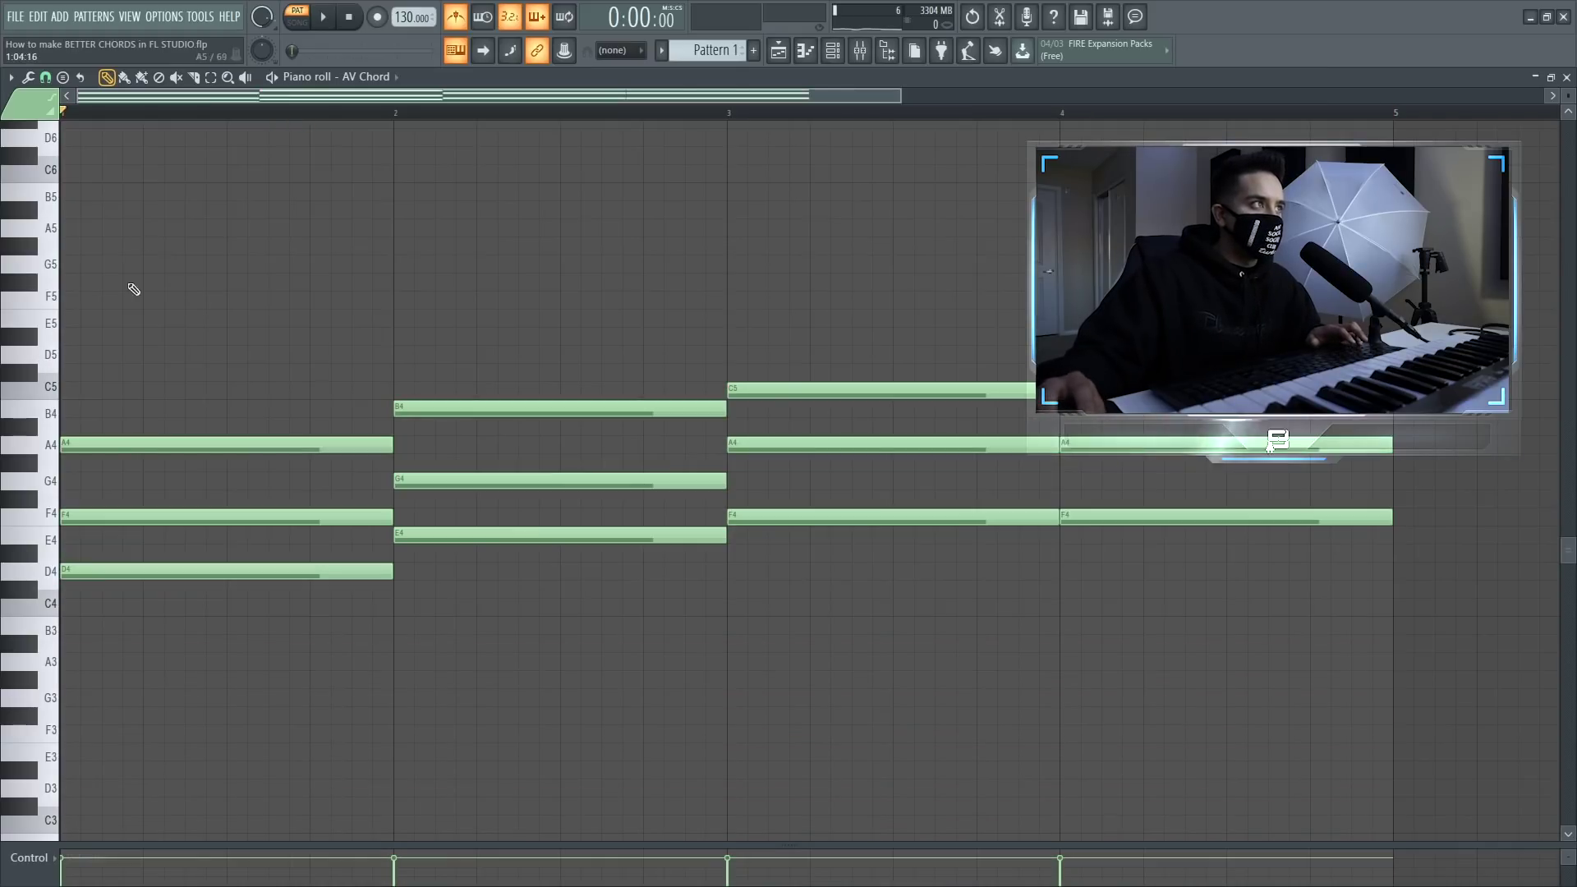
Step: Duplicate all four chords one octave higher above the originals and play the layered progression
left_click_drag(129, 223, 140, 757)
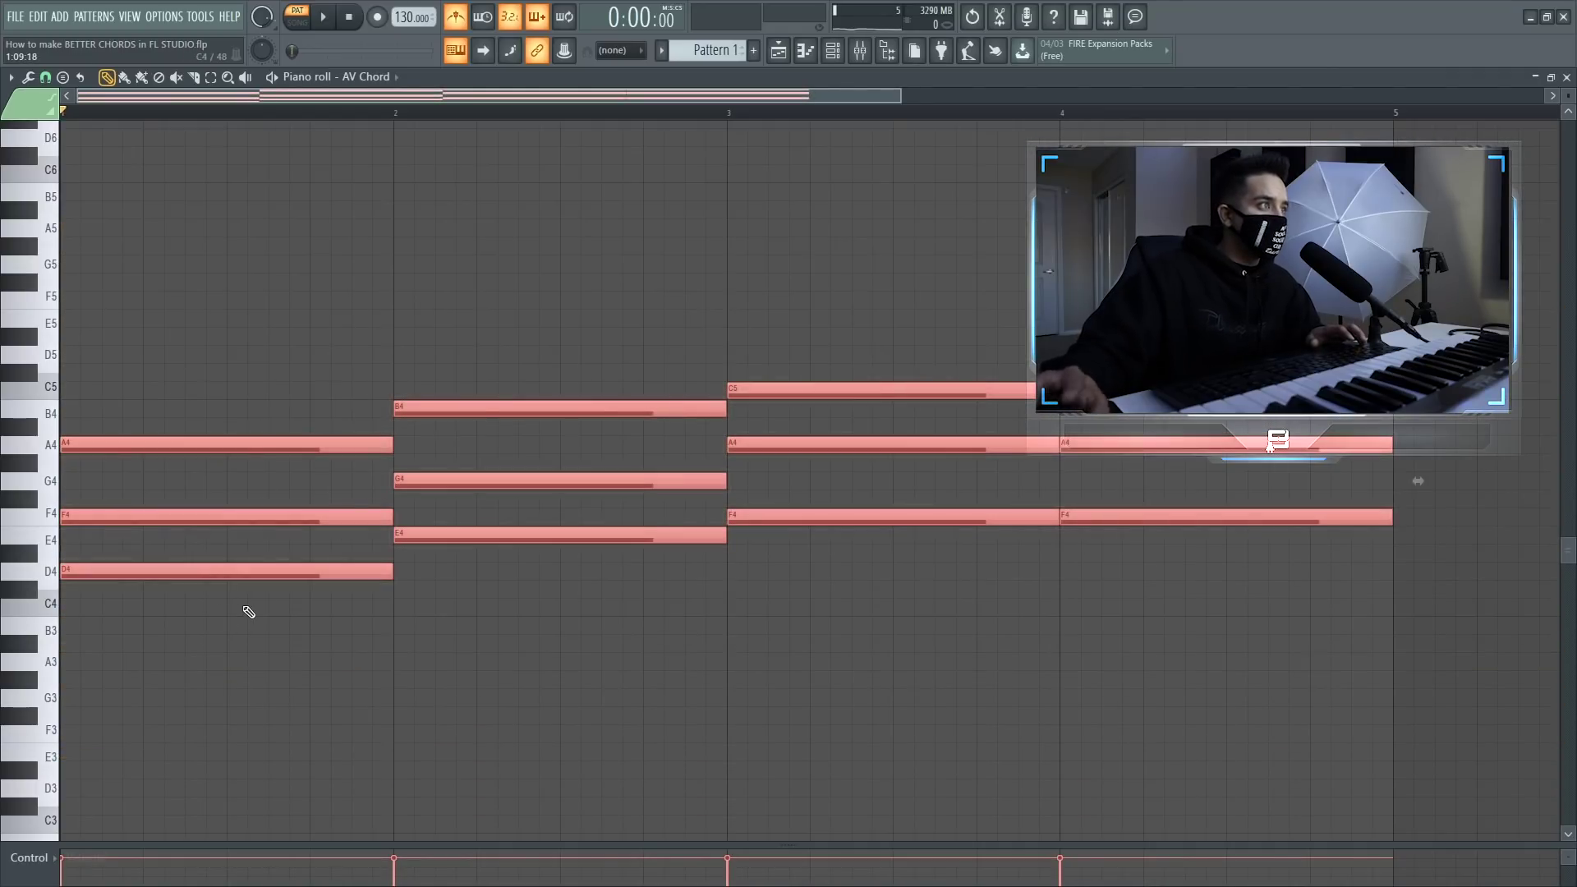
key("ctrl+Up")
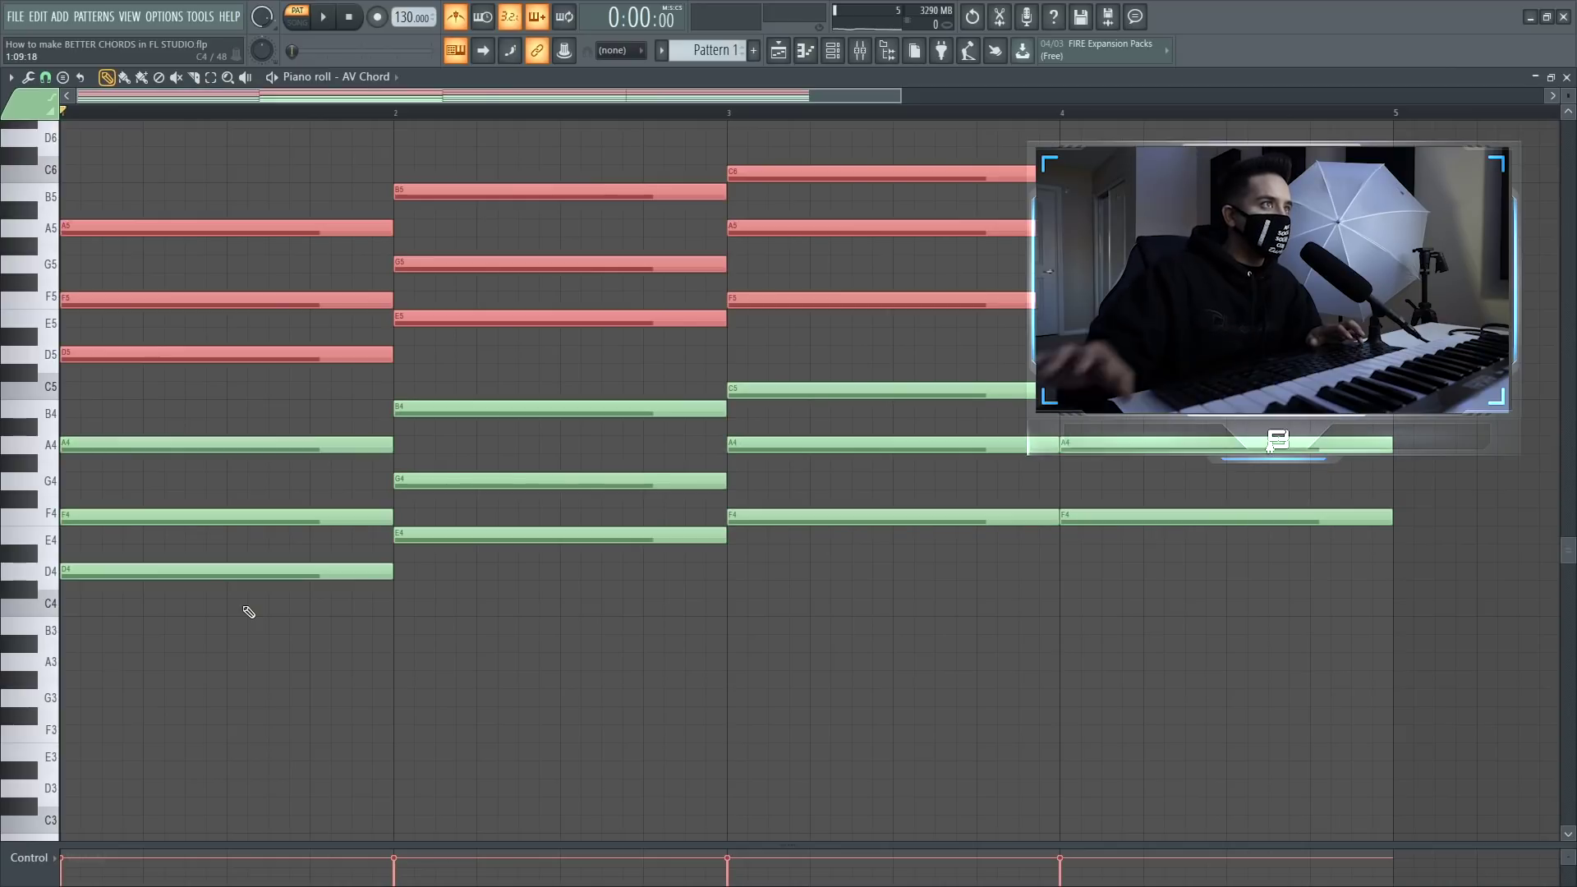
left_click(416, 672, "ctrl")
scroll(416, 564, "up", 3)
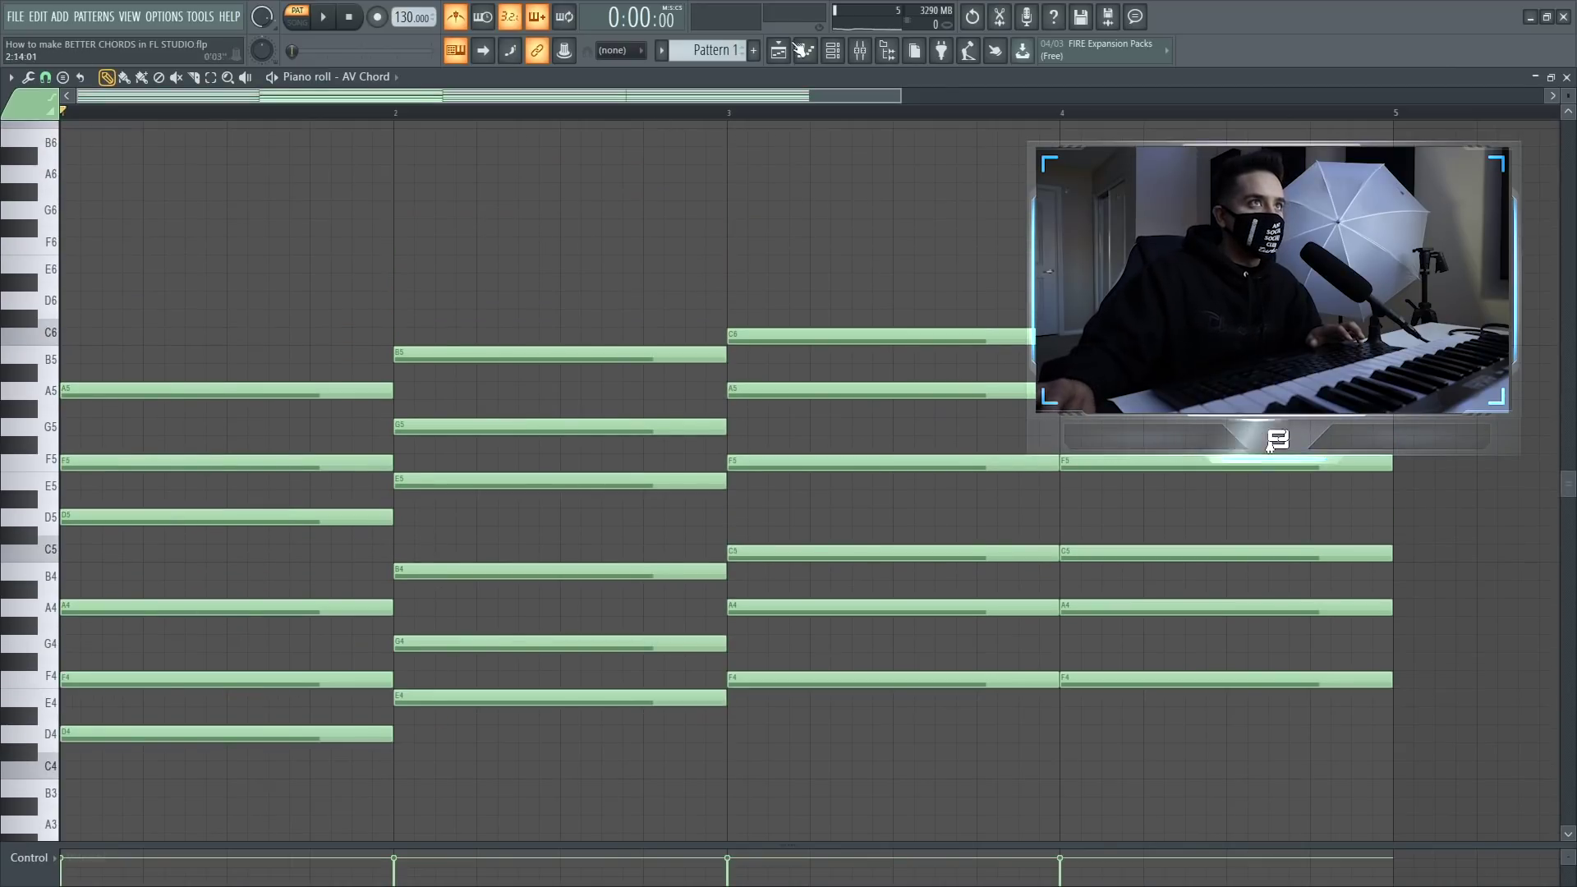
left_click_drag(903, 95, 1229, 96)
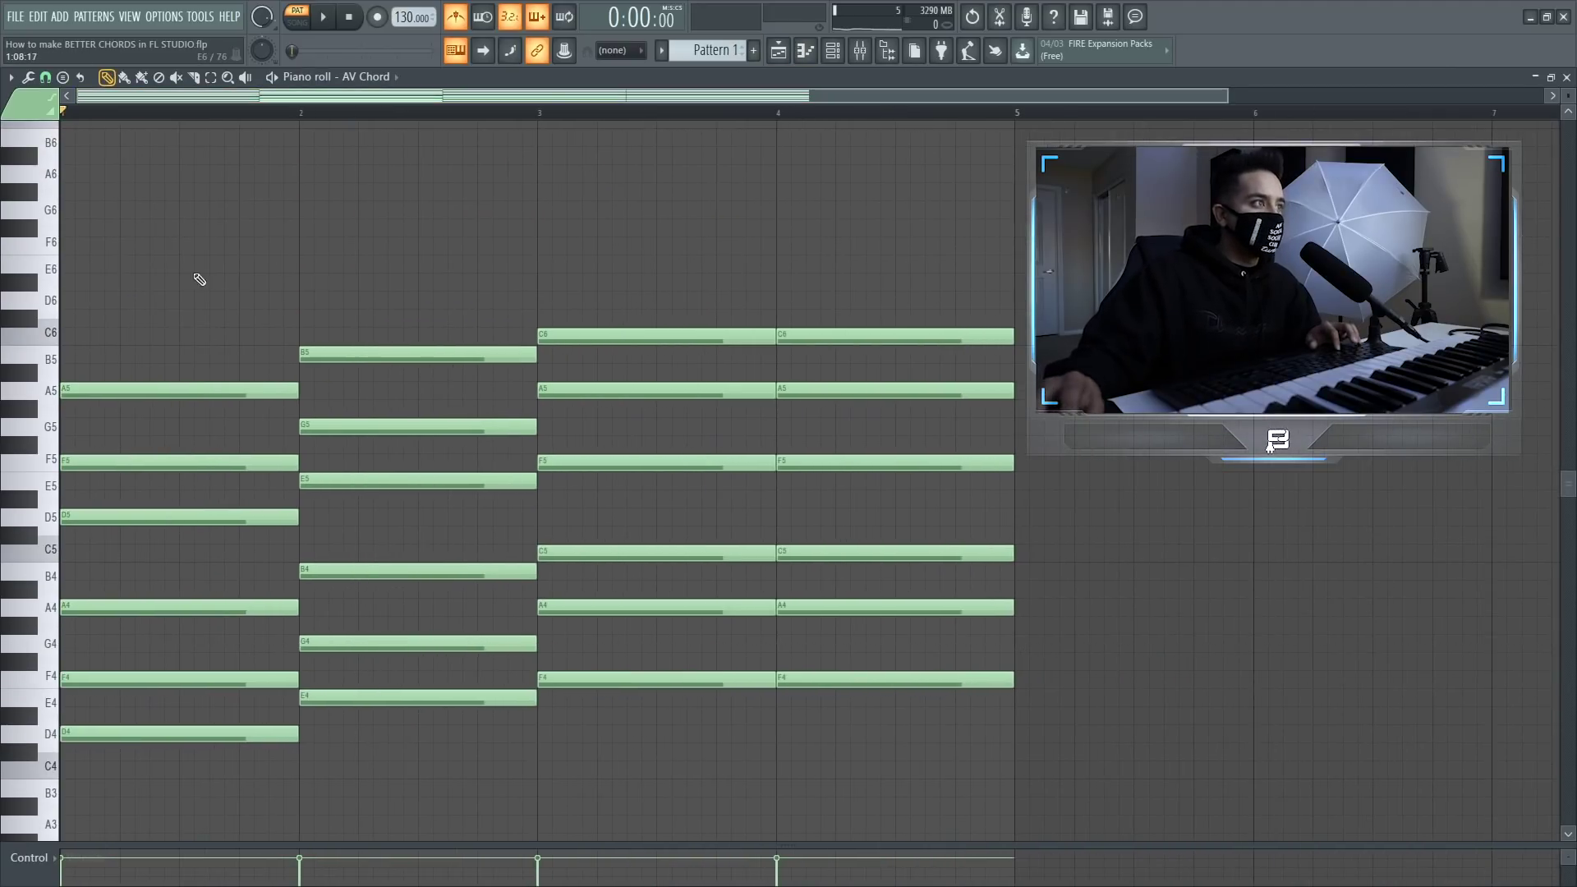
key("space")
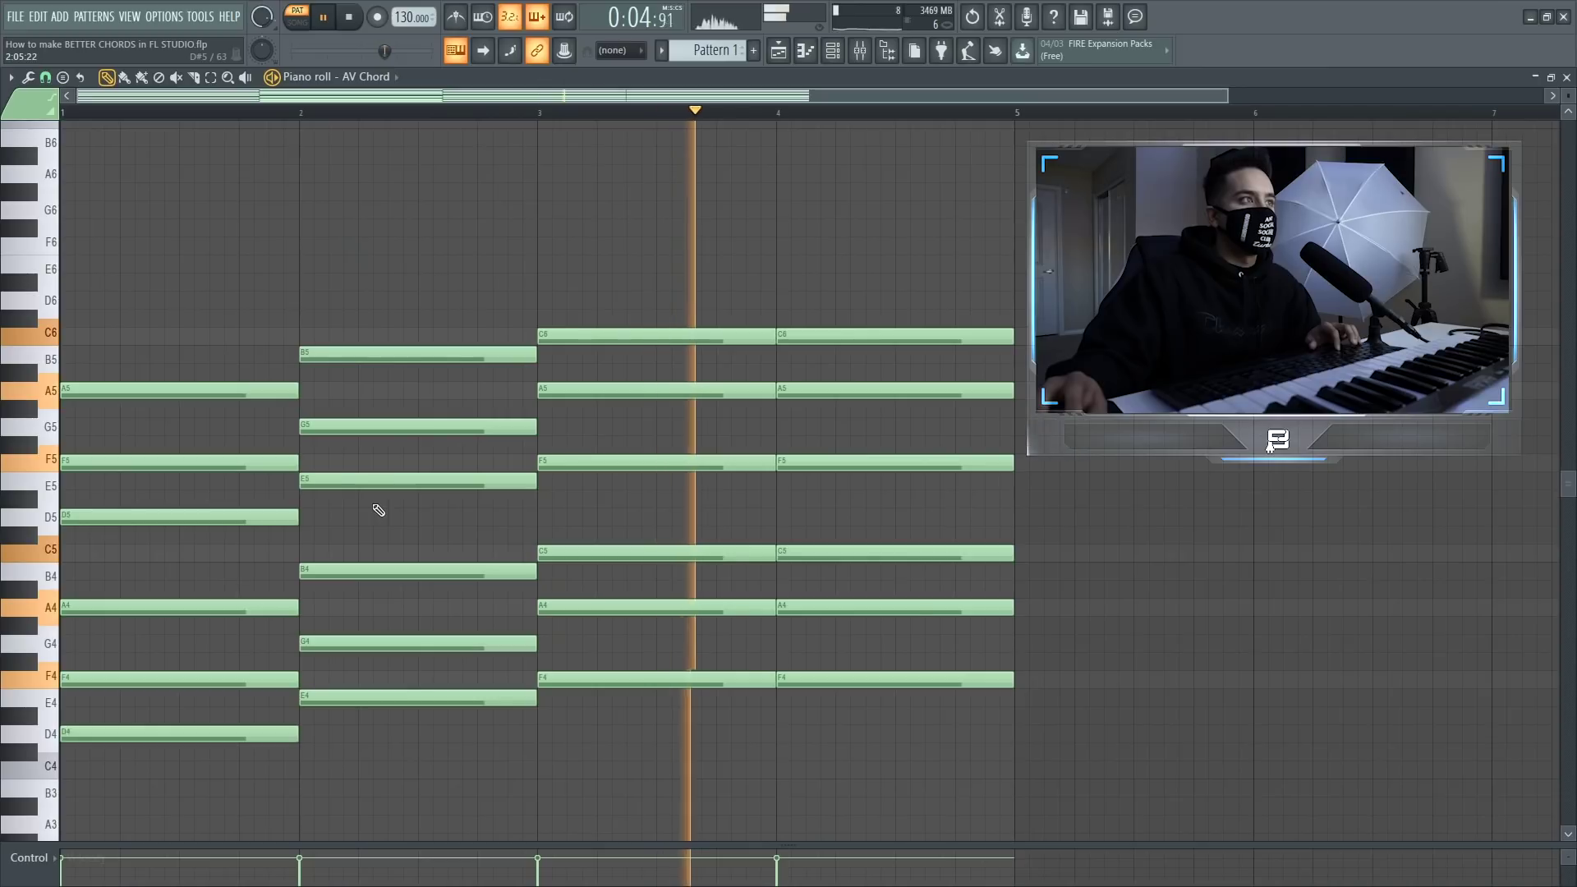
key("space")
Step: Delete the upper-octave copies of the chords in all four bars
right_click(202, 517)
right_click(212, 463)
right_click(225, 391)
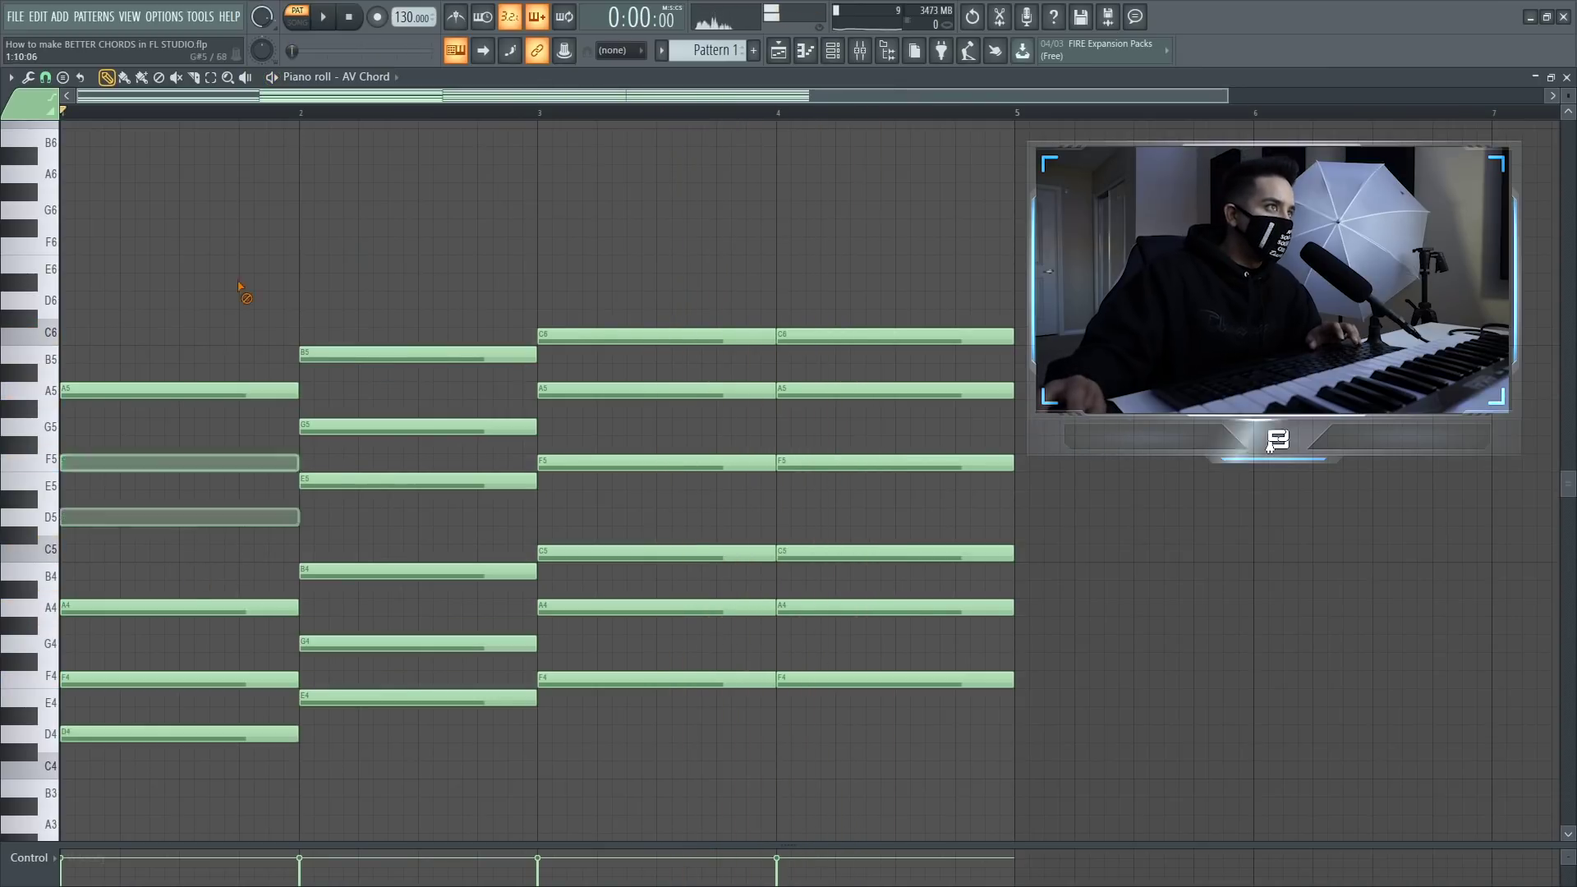
right_click(361, 355)
right_click(394, 427)
right_click(419, 481)
right_click(608, 463)
right_click(802, 336)
right_click(826, 391)
right_click(859, 462)
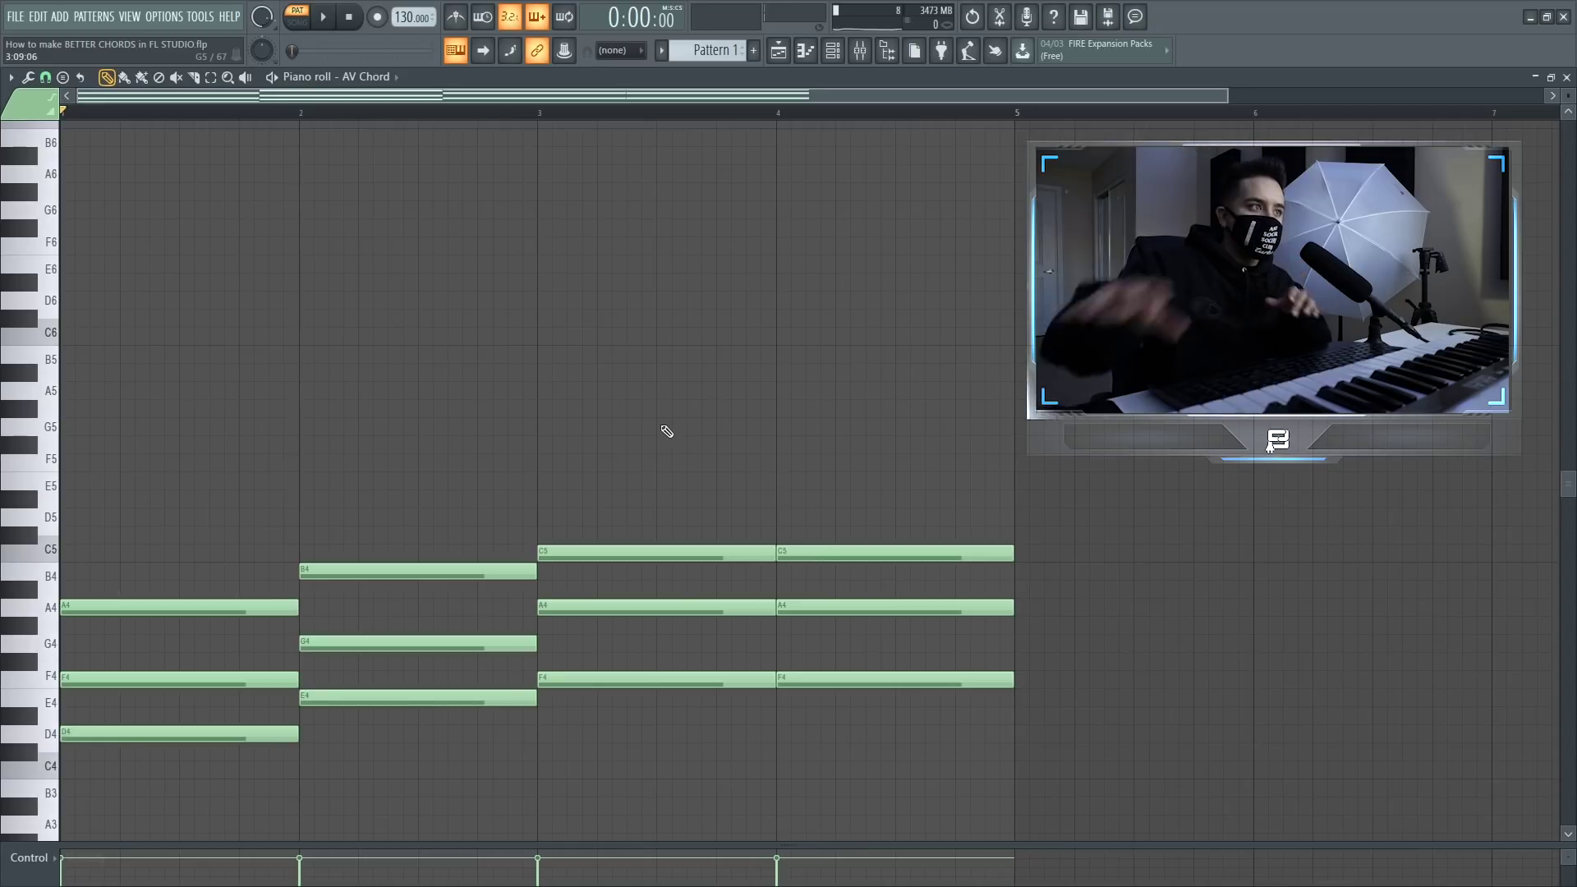
Step: Duplicate only the lowest note of each chord (D4, E4, F4, F4) one octave higher and play the progression
left_click(234, 733, "ctrl+shift")
left_click(333, 700, "ctrl+shift")
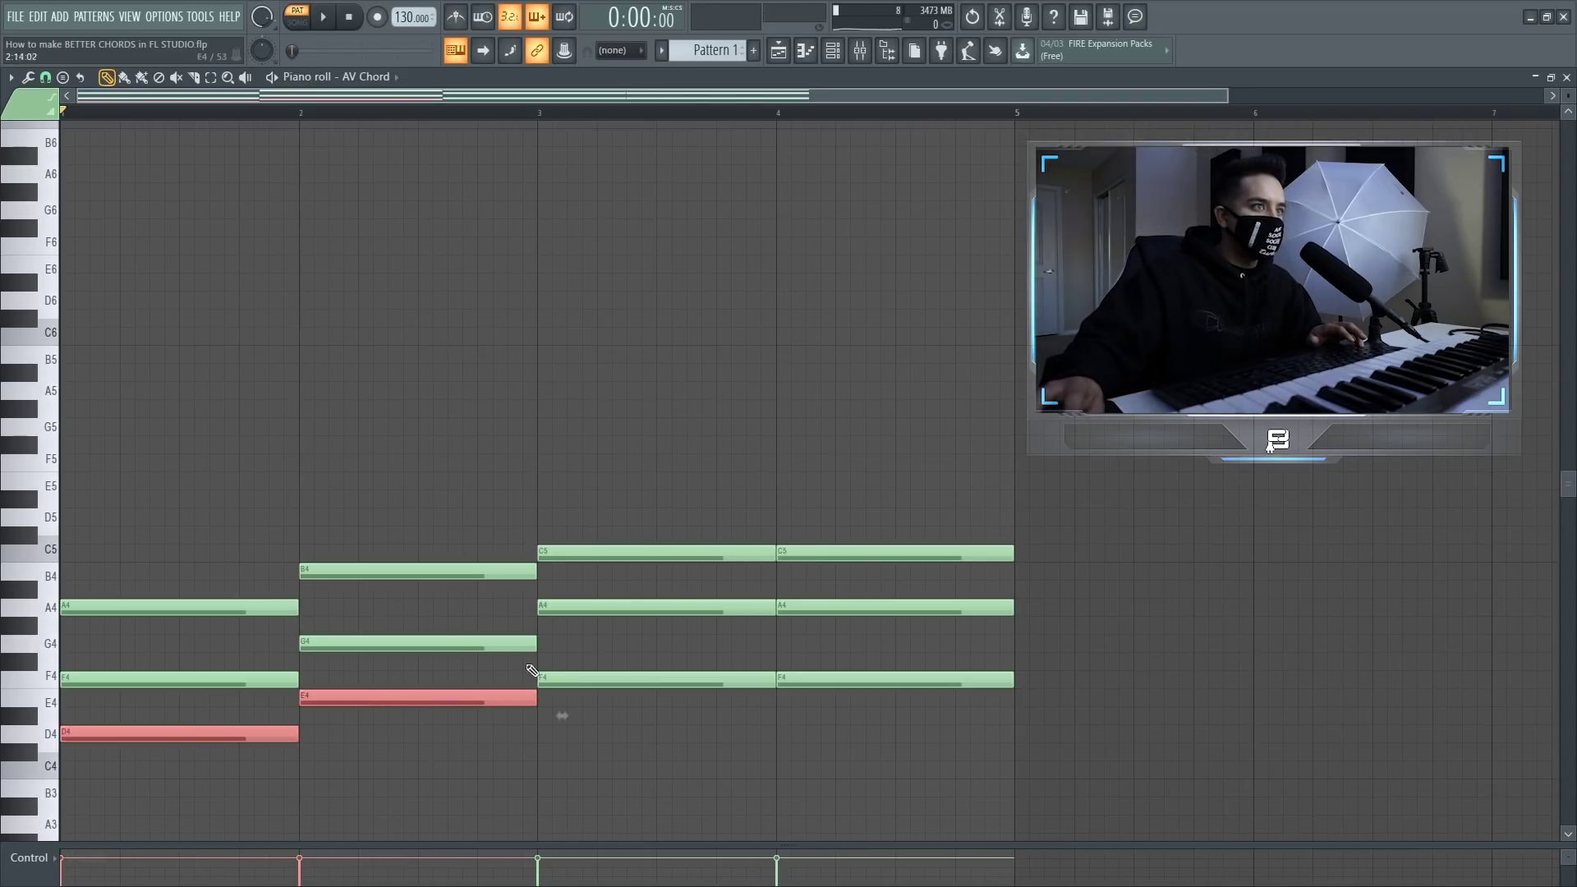
left_click(568, 679, "ctrl+shift")
left_click(800, 673, "ctrl+shift")
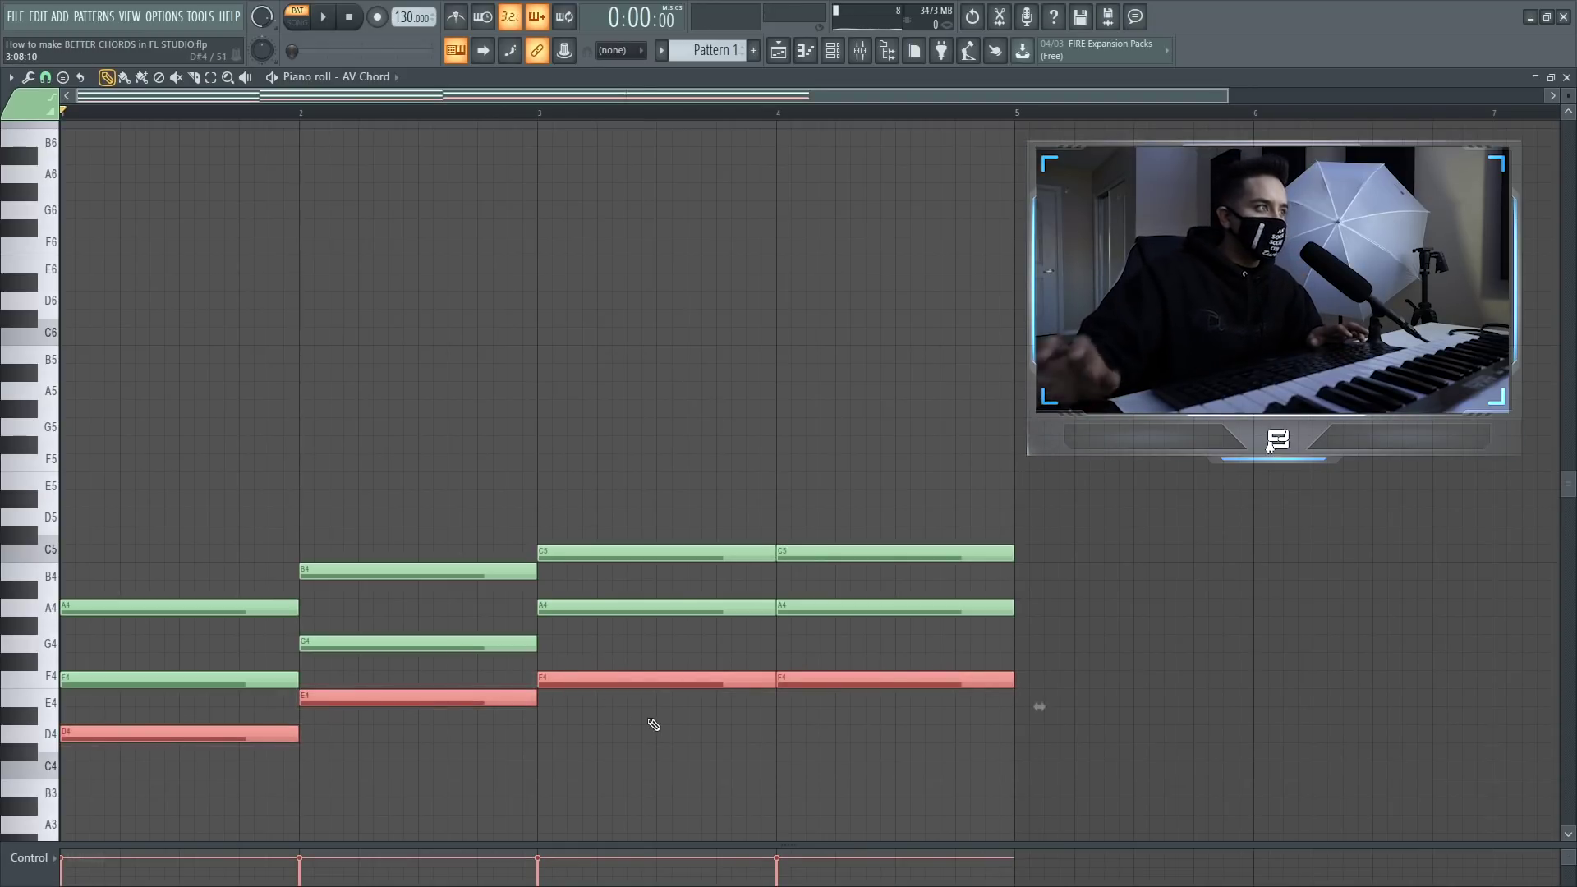
key("ctrl+shift+Up")
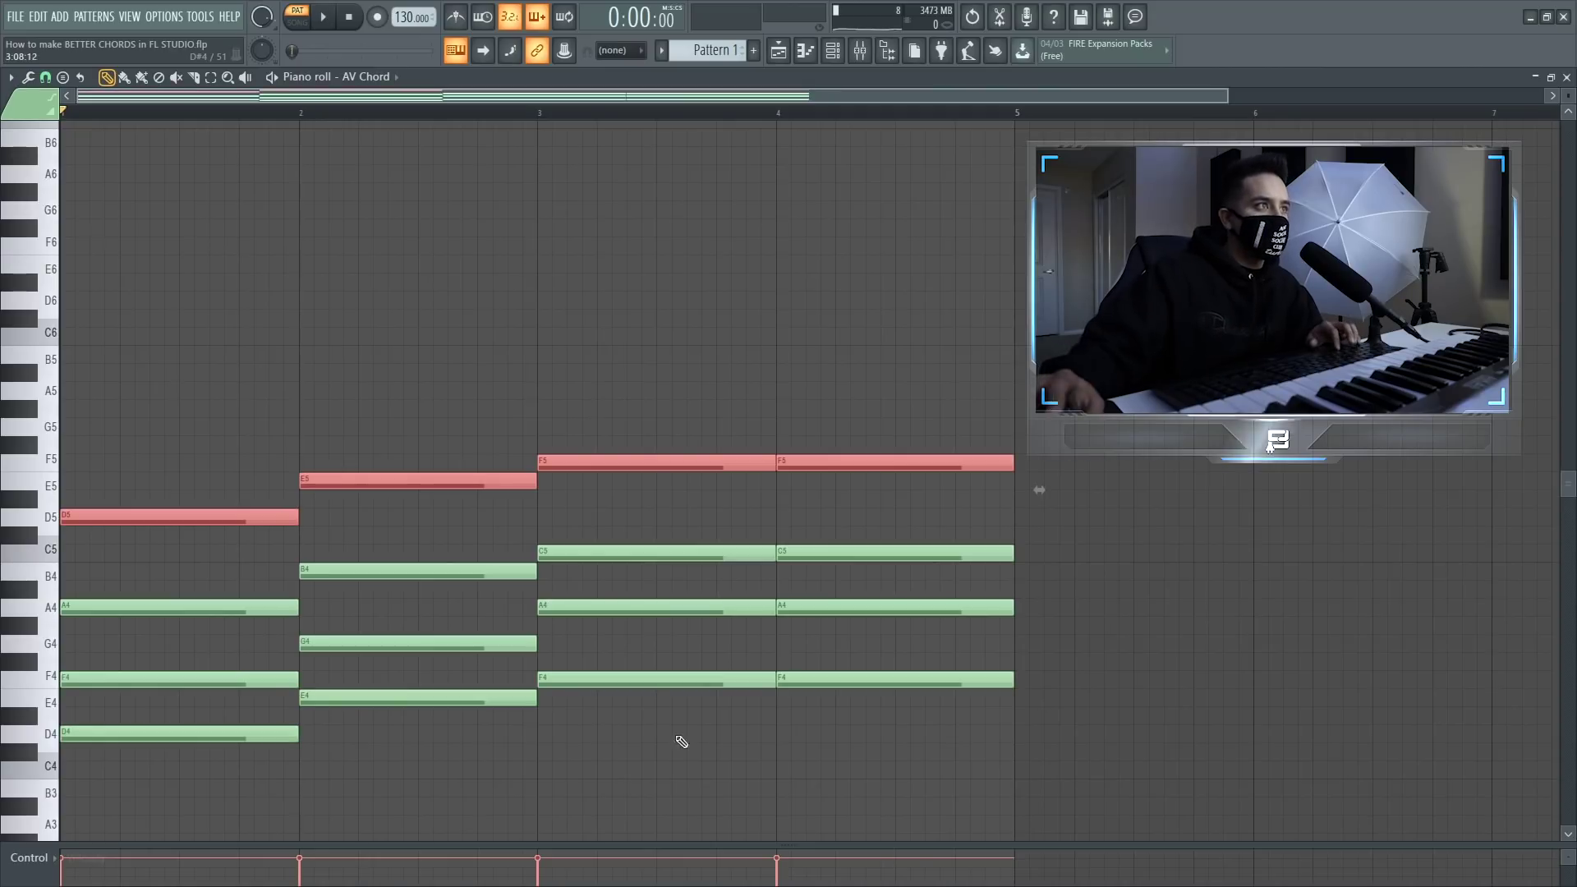
key("ctrl+d")
key("space")
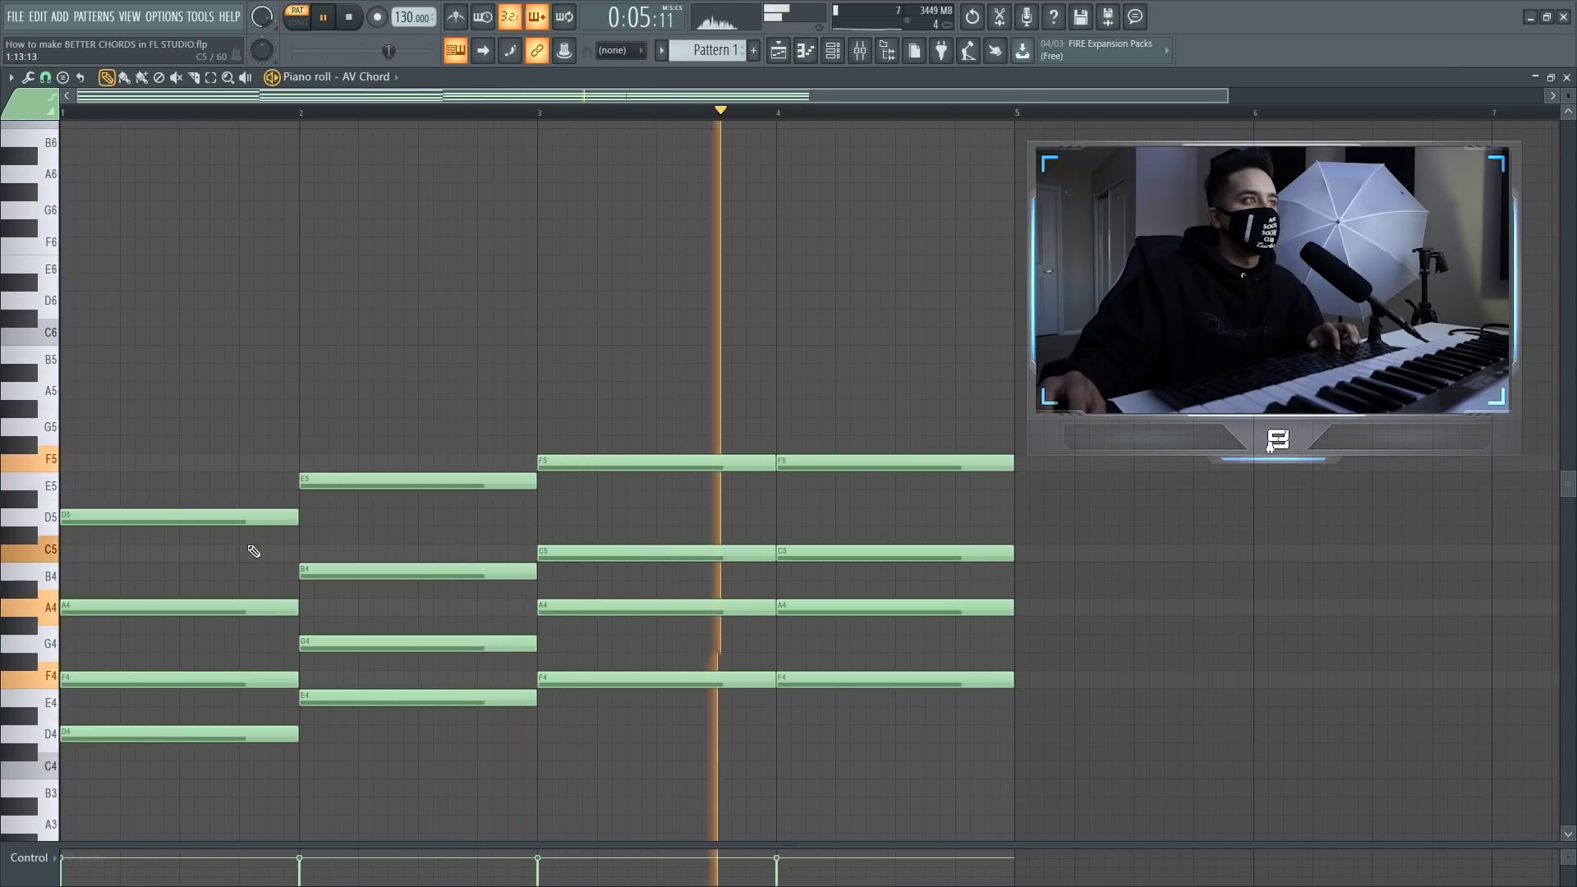
key("space")
Step: Delete the top D5, E5 and two F5 notes and compare the progression's sound with and without them
right_click(271, 517)
right_click(427, 481)
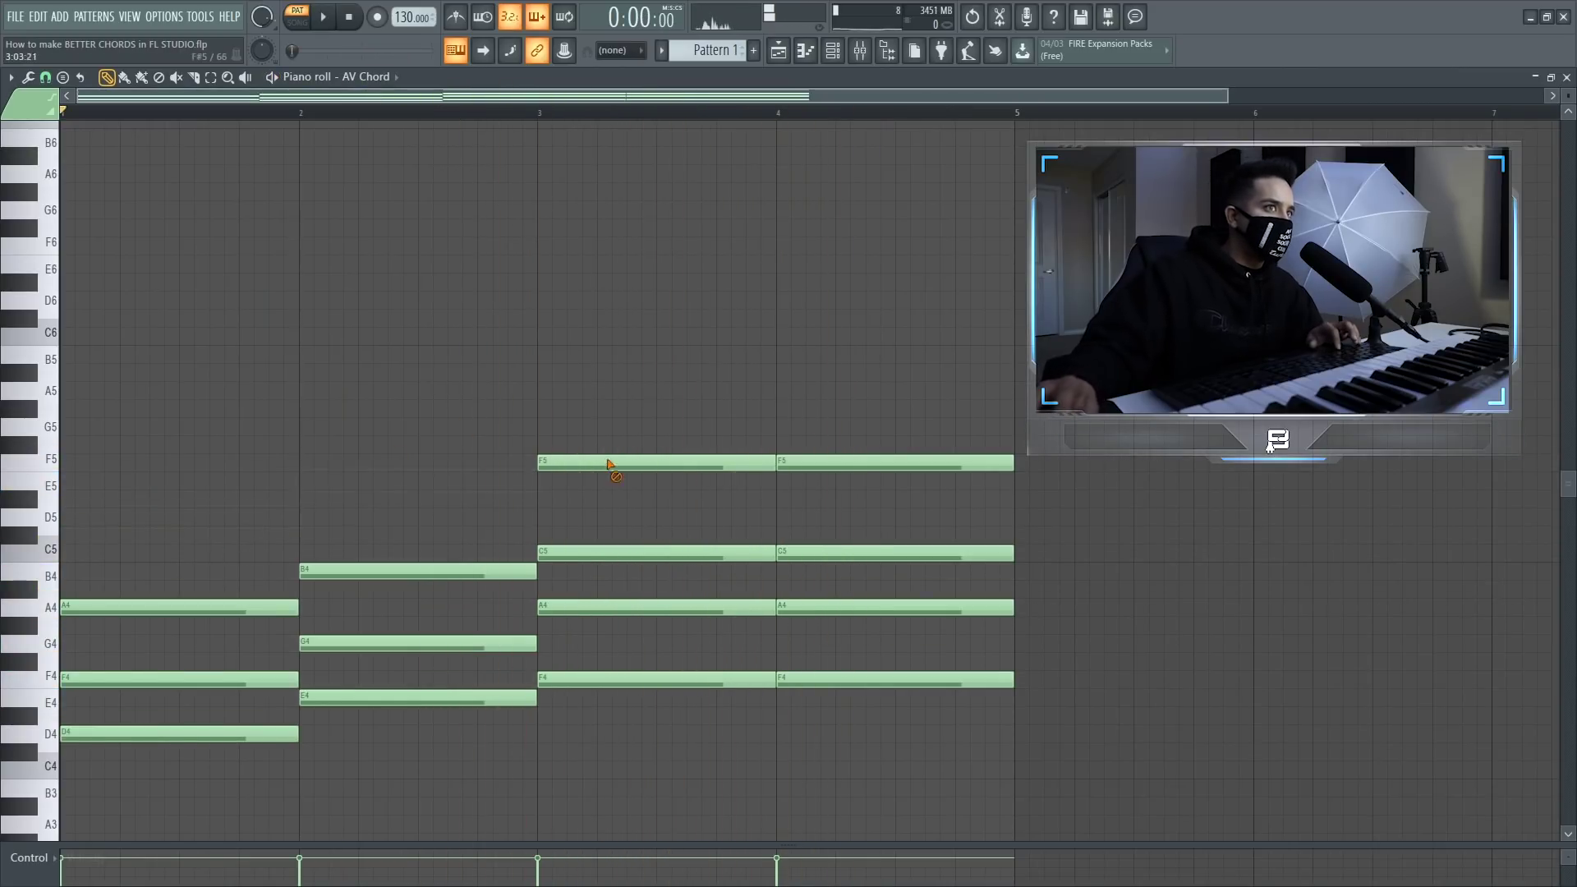
right_click(602, 461)
right_click(852, 462)
key("space")
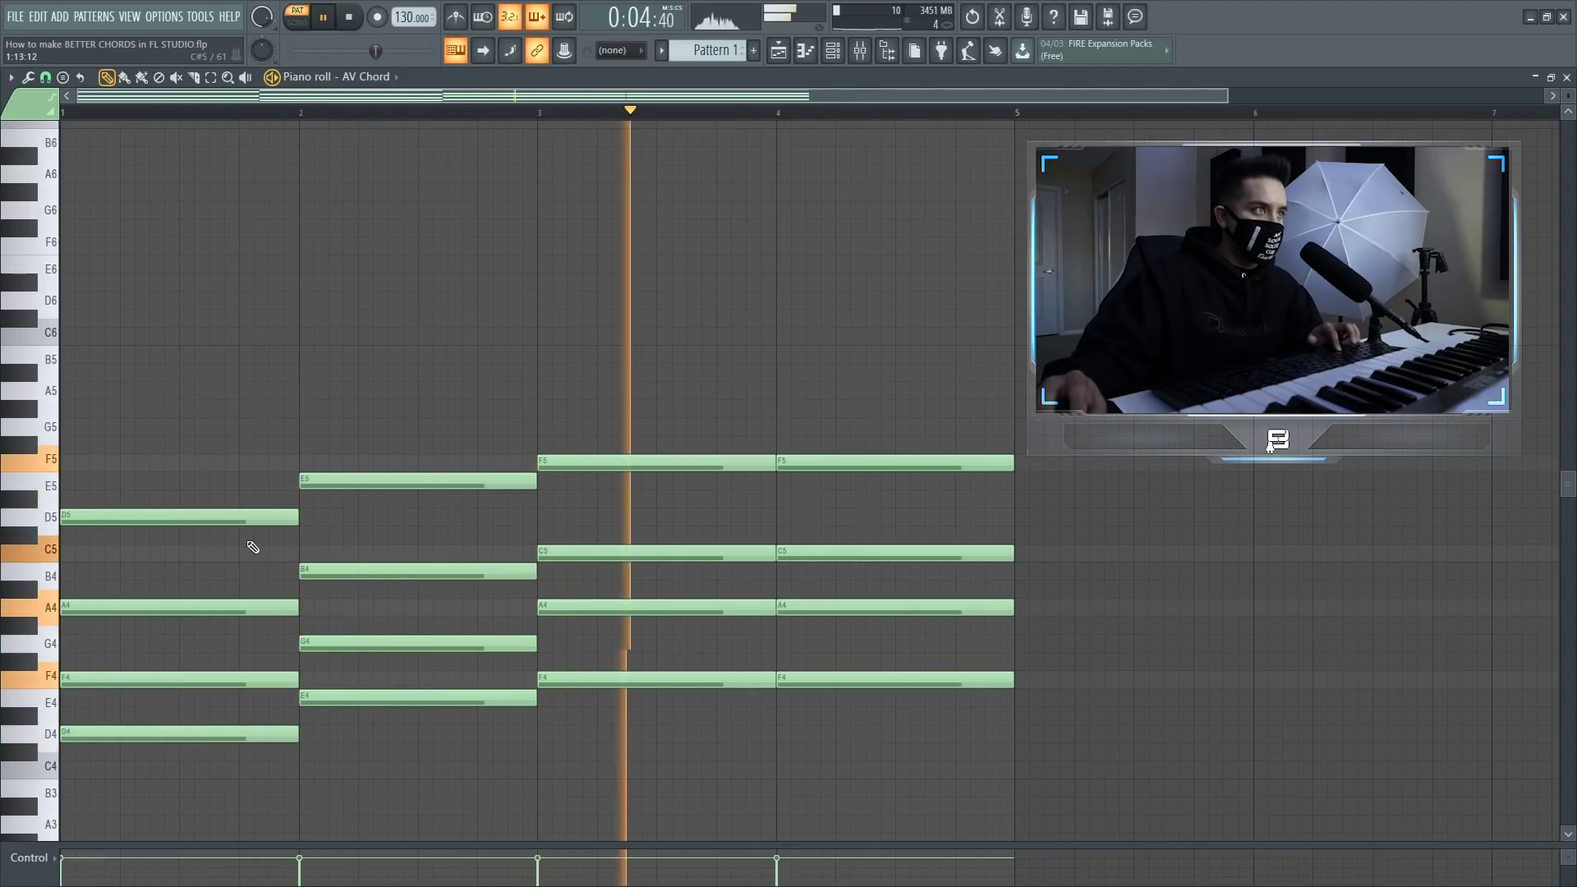
key("space")
Step: Undo the root-note octave copies and the deletion of the upper-octave chord notes in all four bars
key("ctrl+z")
key("ctrl+z")
key("ctrl+z")
key("ctrl+z")
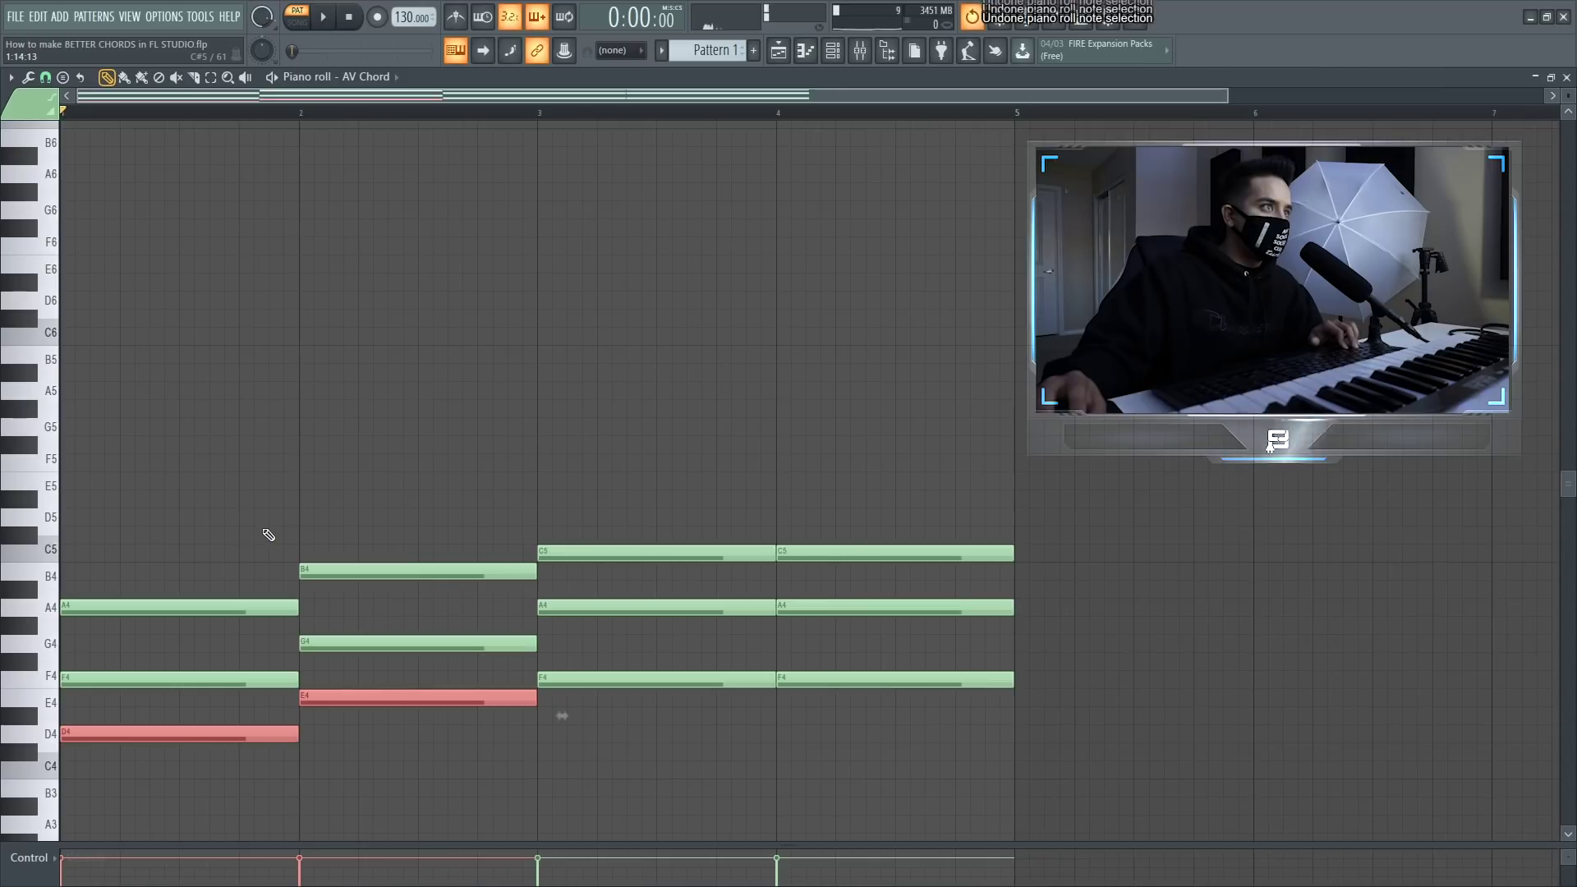
key("ctrl+z")
key("ctrl+z")
key("ctrl+z")
key("ctrl+z")
key("ctrl+z")
key("ctrl+z")
key("ctrl+z")
key("ctrl+z")
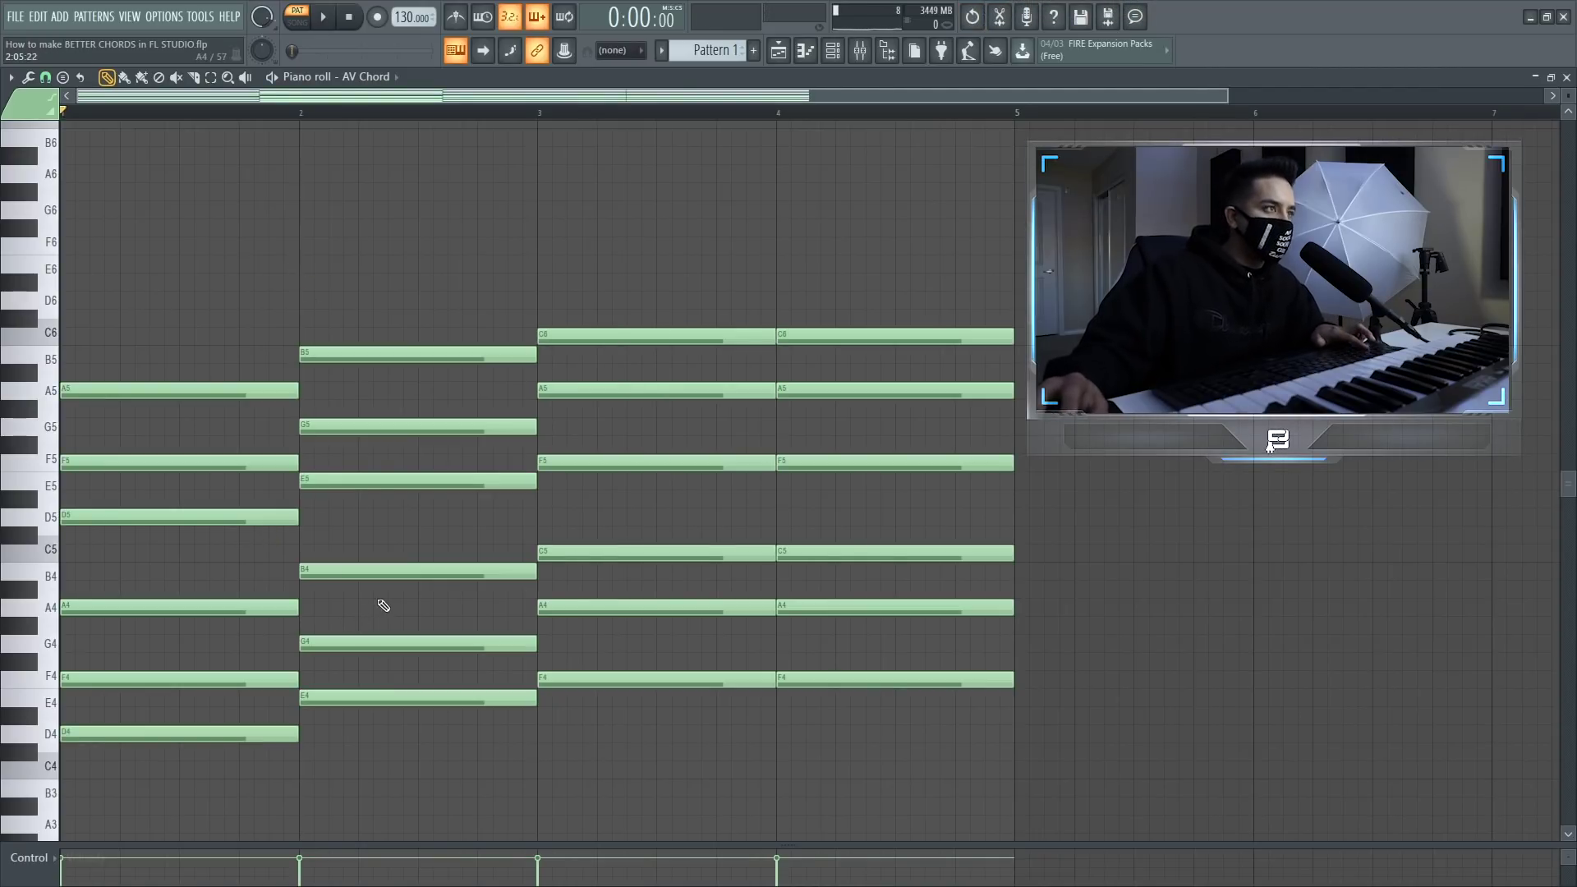
Step: Lower the velocity of all chord notes and strum the chords from the lowest note up, preserving the note ends
key("ctrl+a")
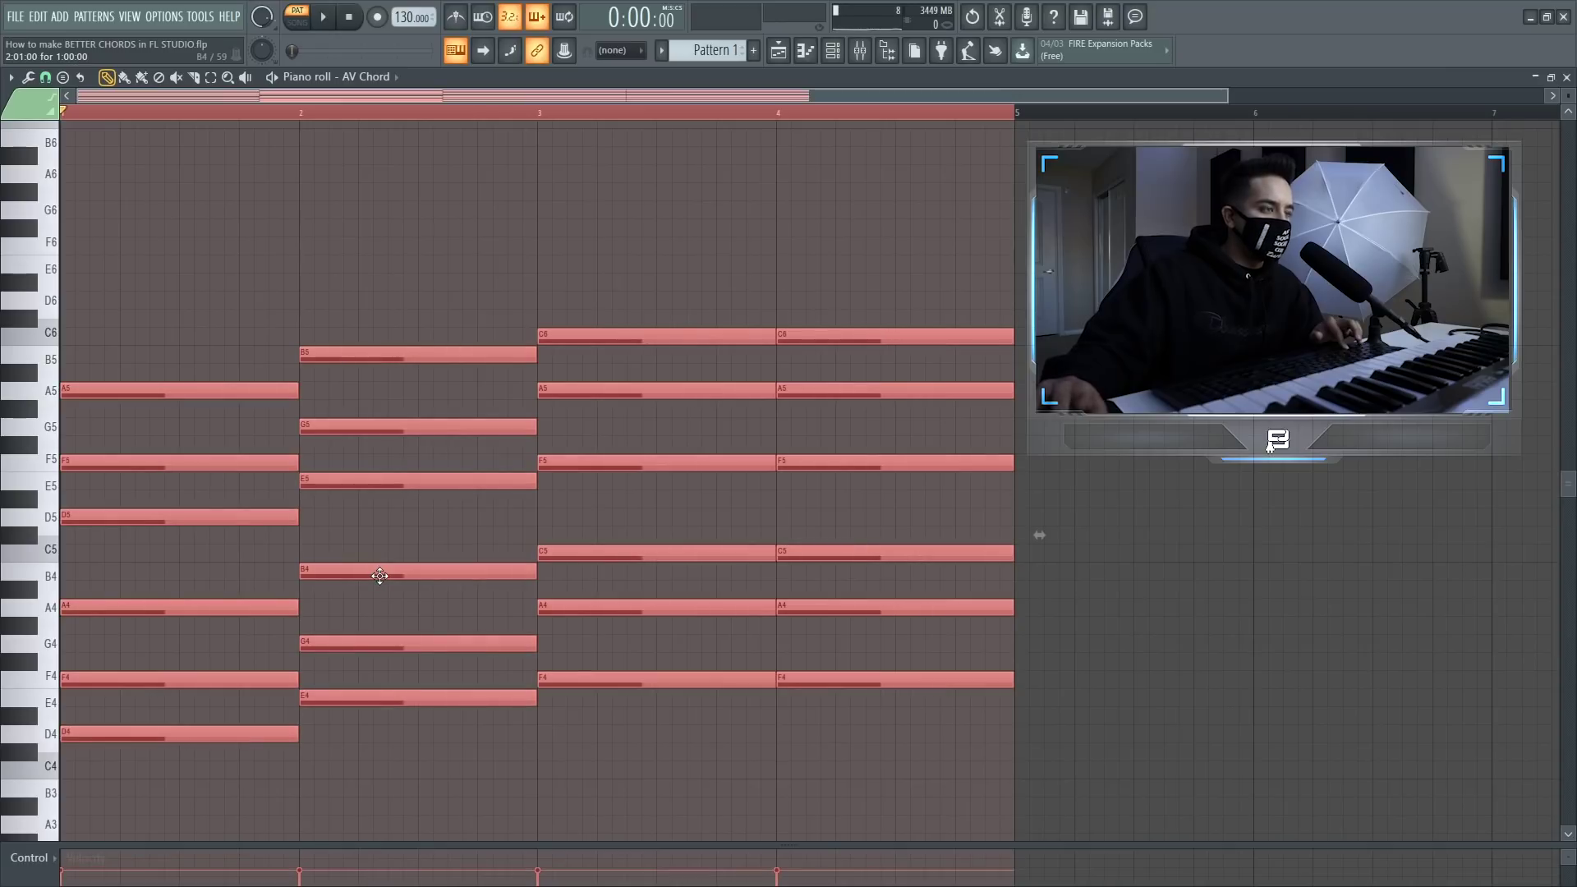
key("alt+s")
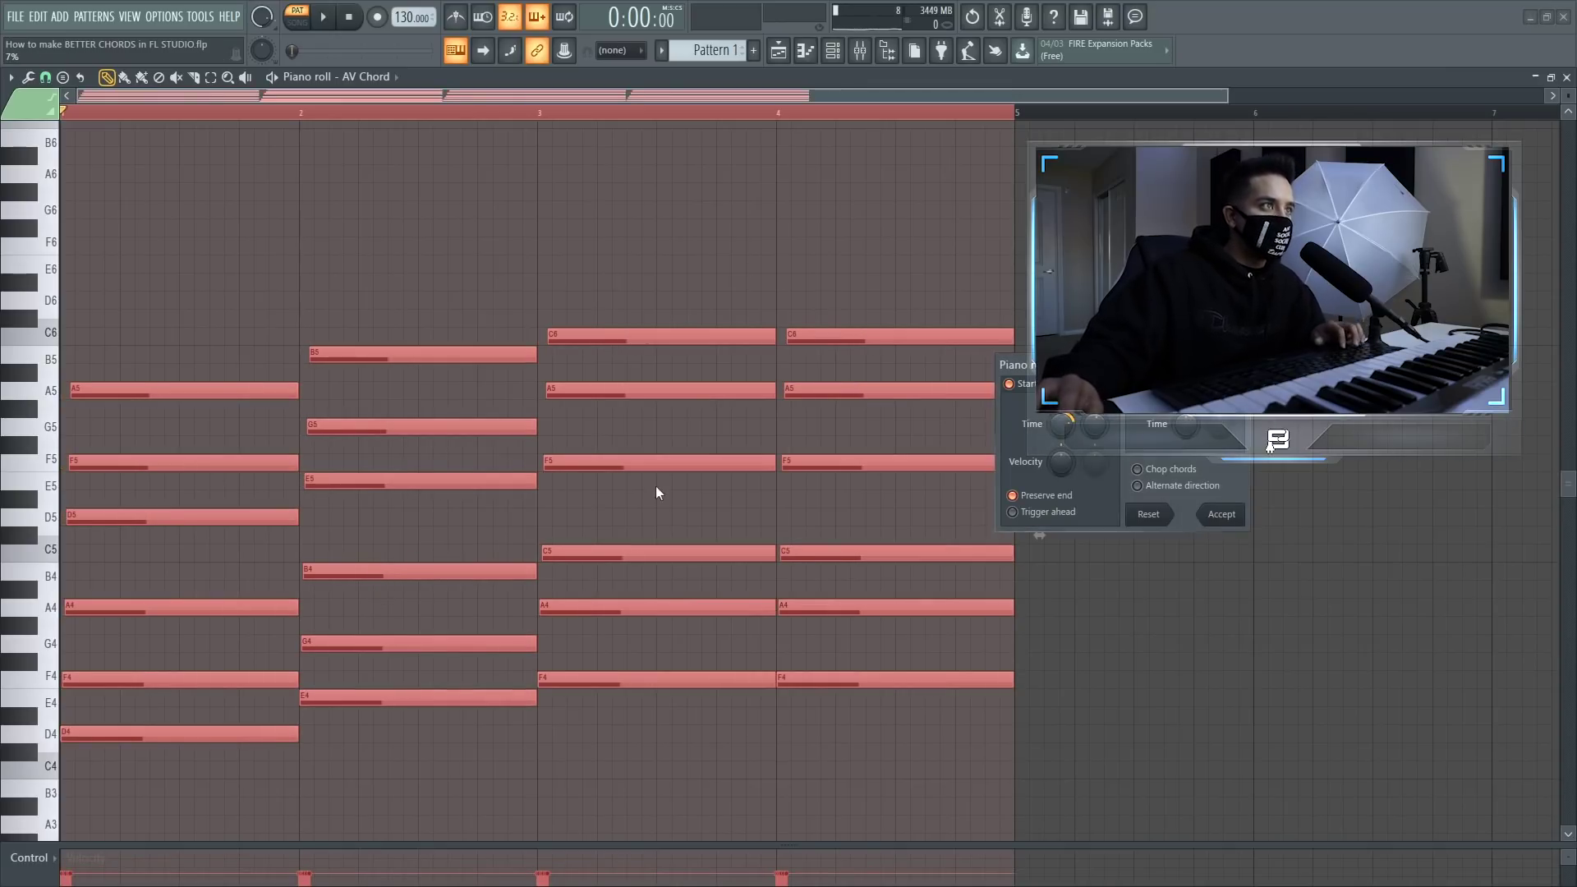
left_click(1222, 516)
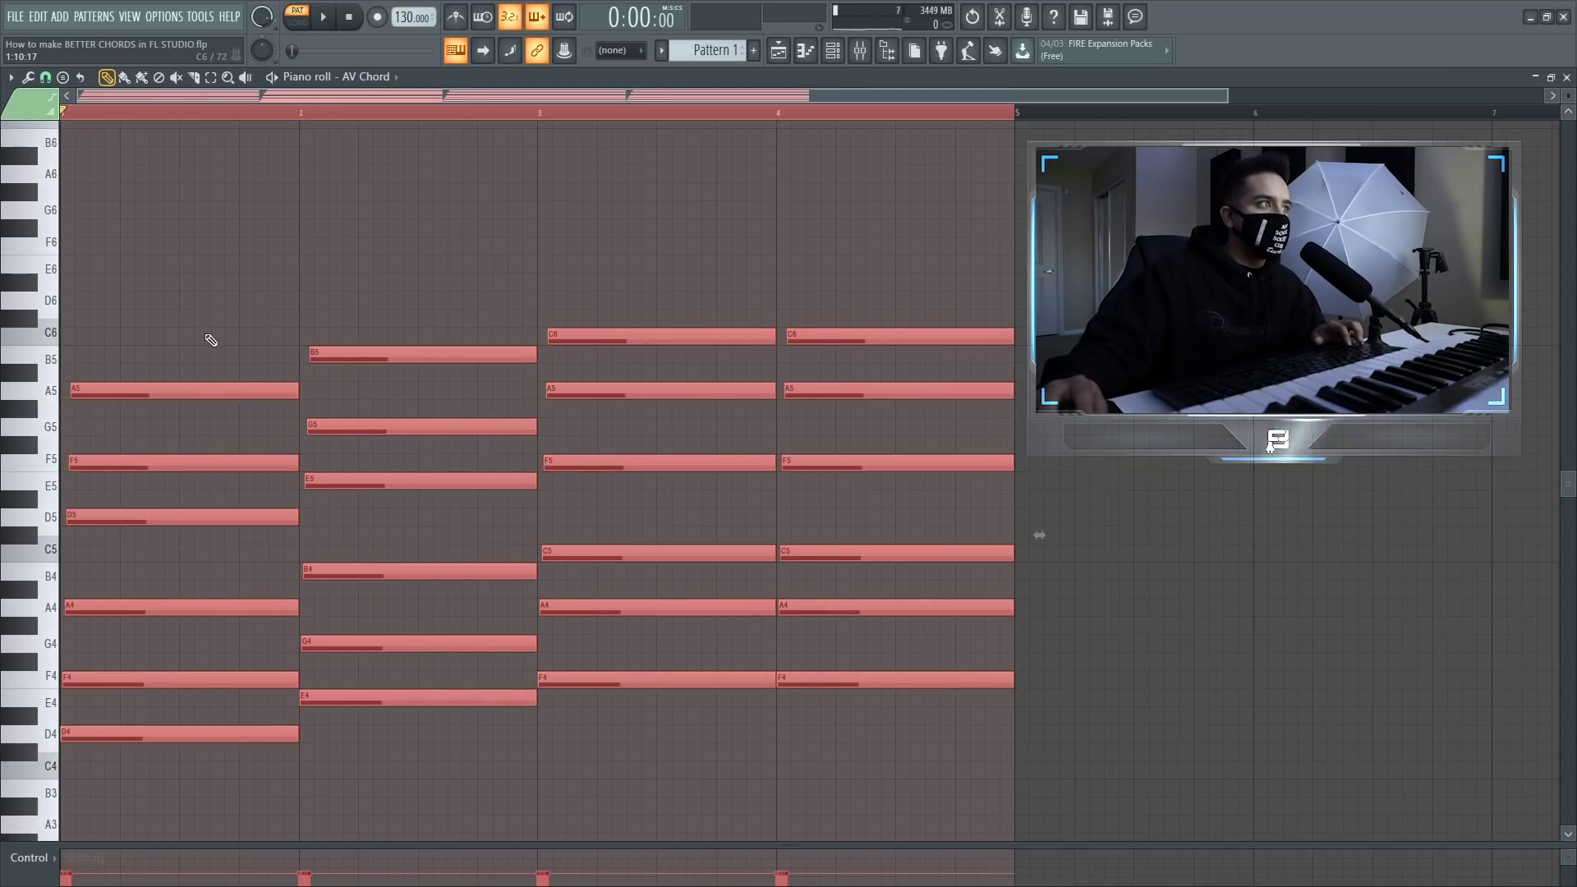
Step: Shift the two highest notes of each chord earlier so they start on the bar line, and play the progression
left_click_drag(211, 332, 210, 460)
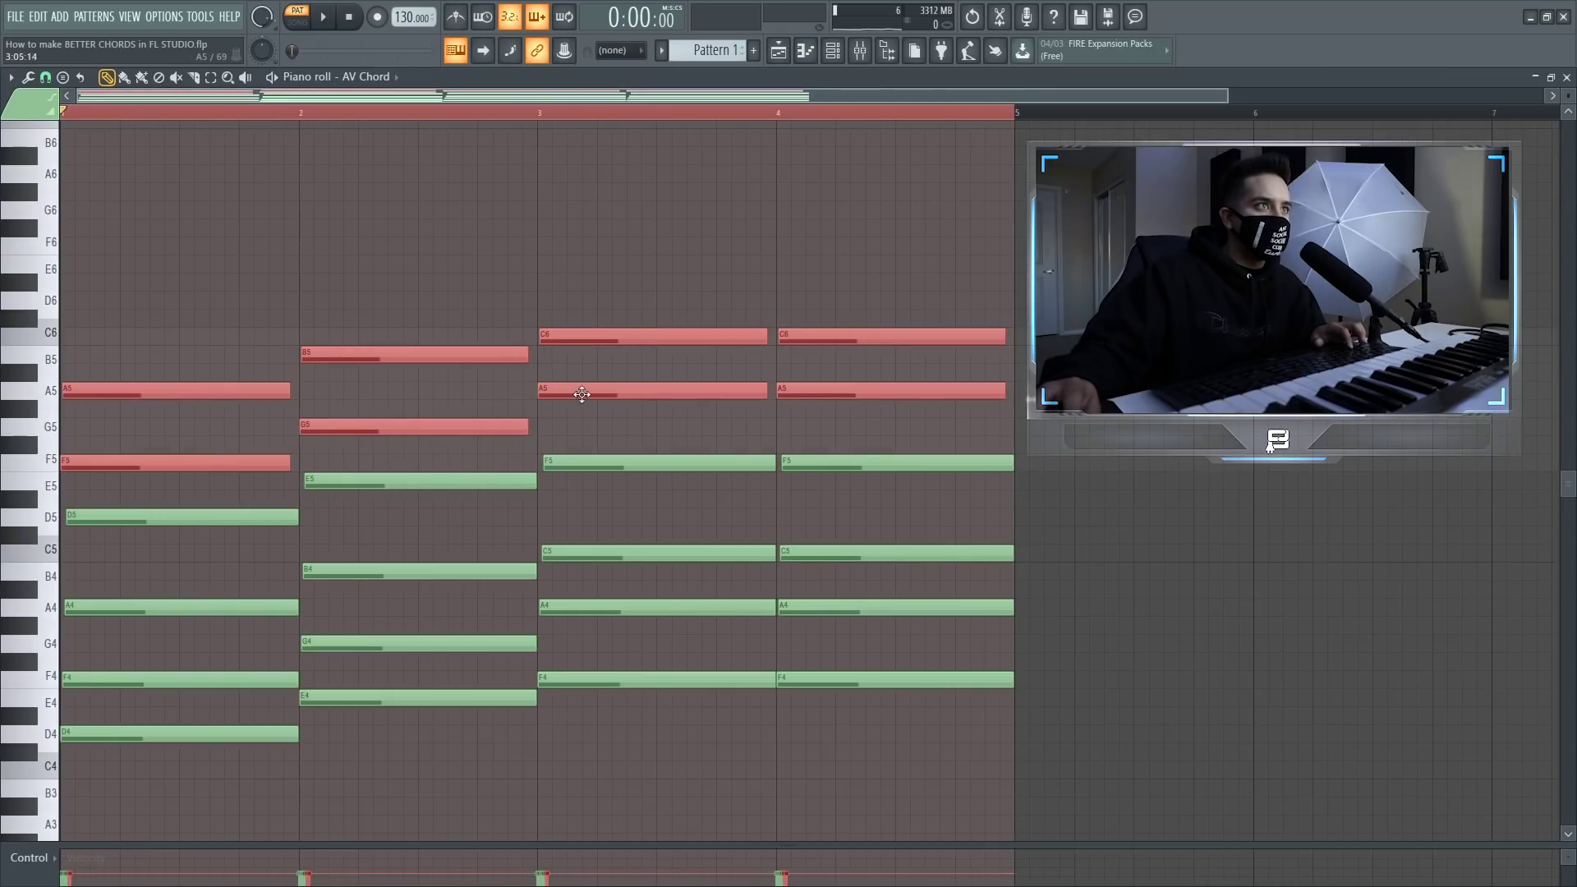
left_click(445, 268)
key("space")
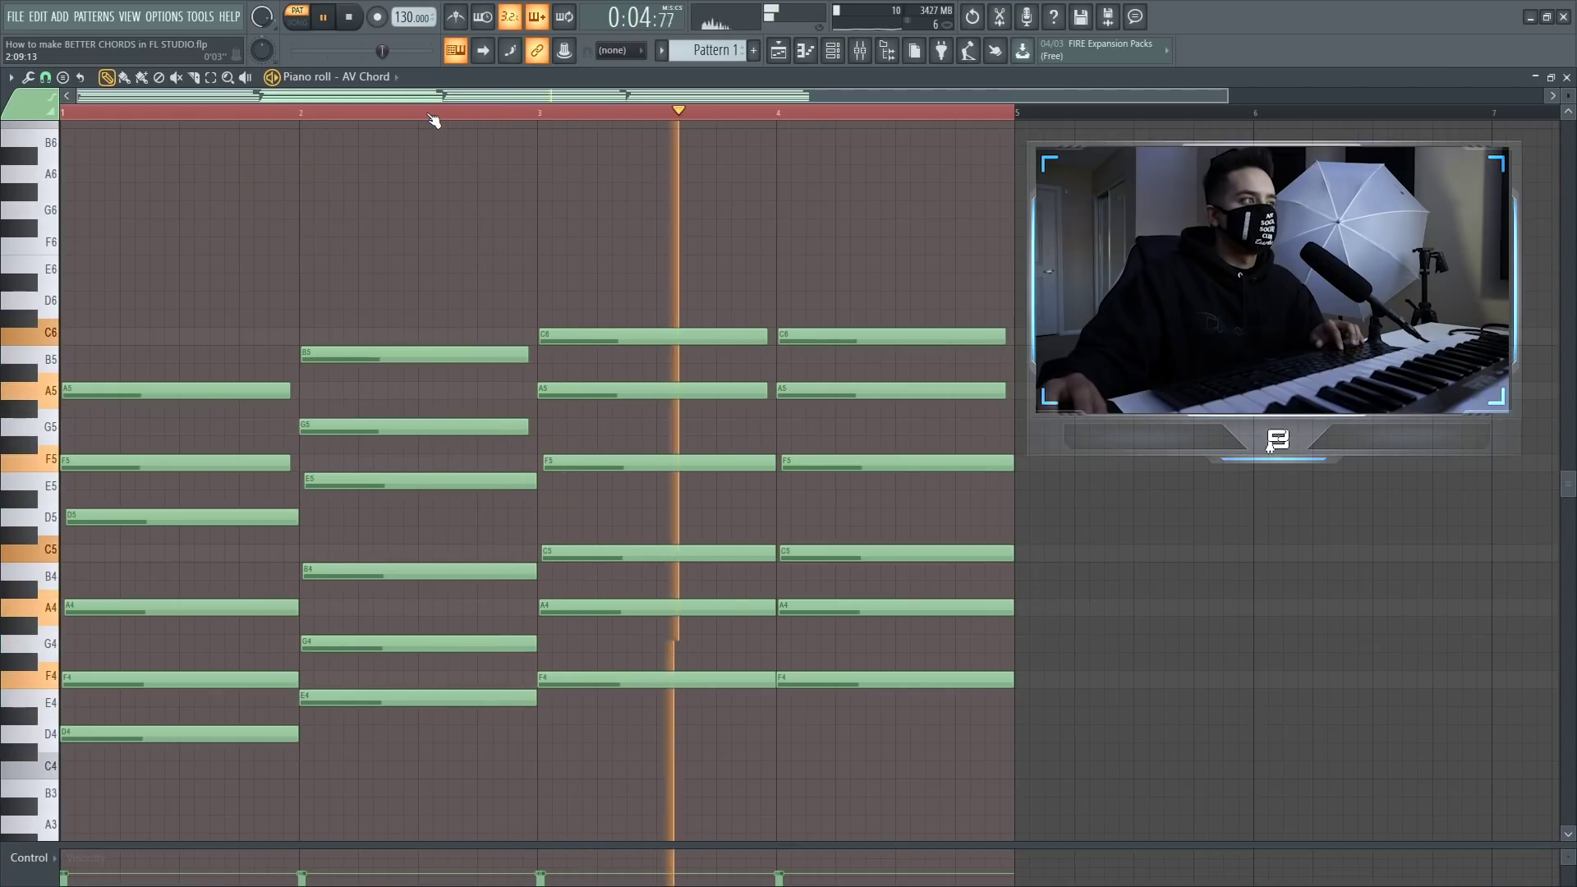
key("space")
Step: Delete all notes and record a new progression of G3-A#3-D4, A3-C#4-E4 and two D4-F4-A4 chords over four bars, ending with recording switched off
key("Delete")
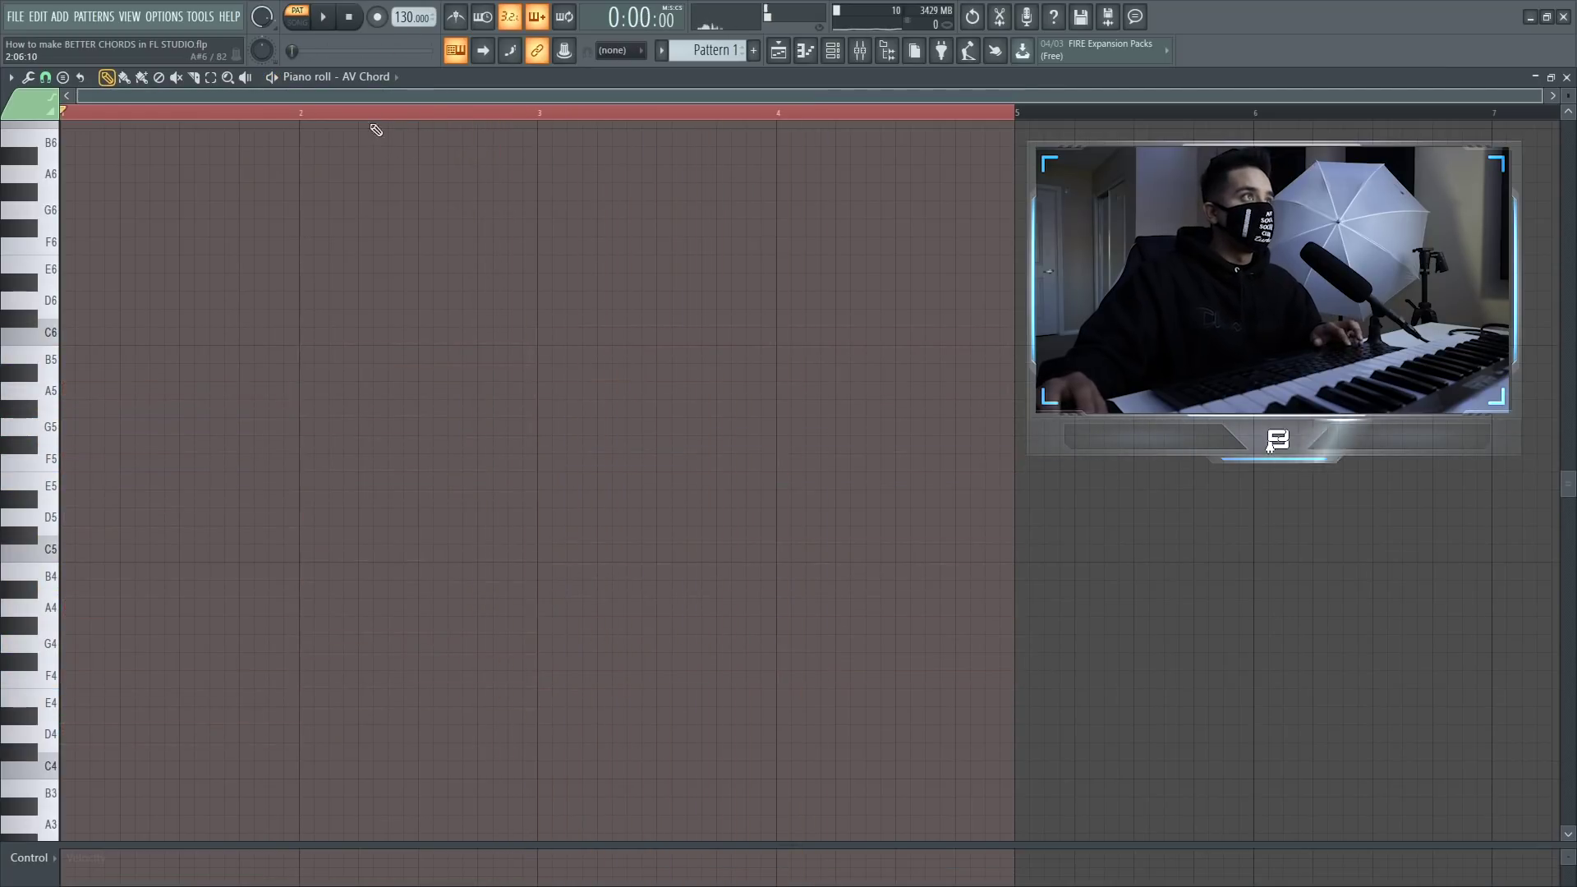
key("ctrl+d")
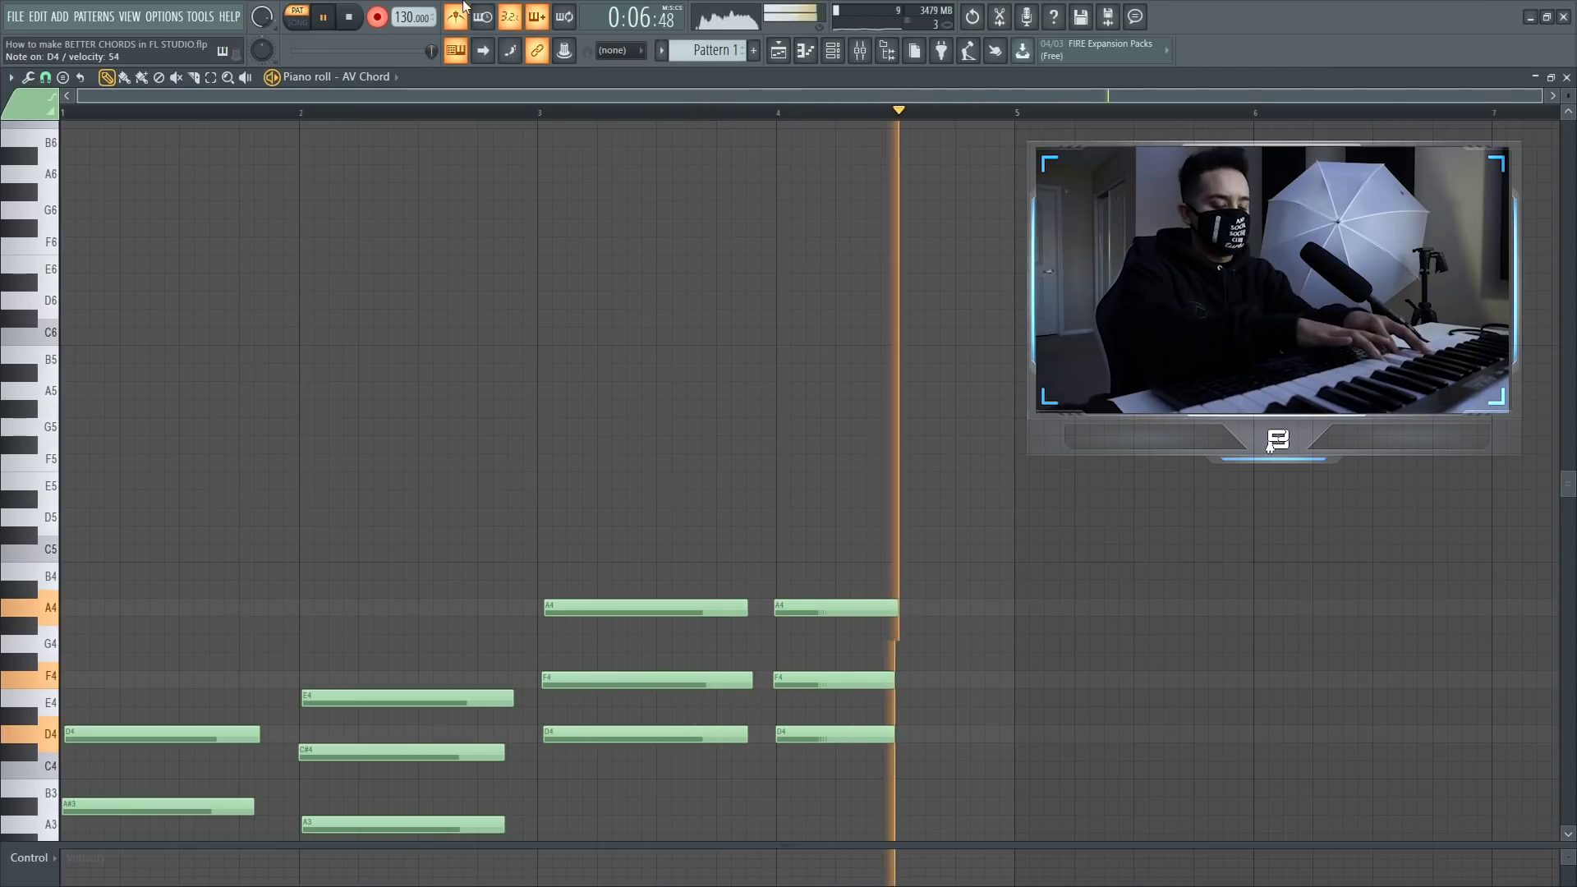
key("space")
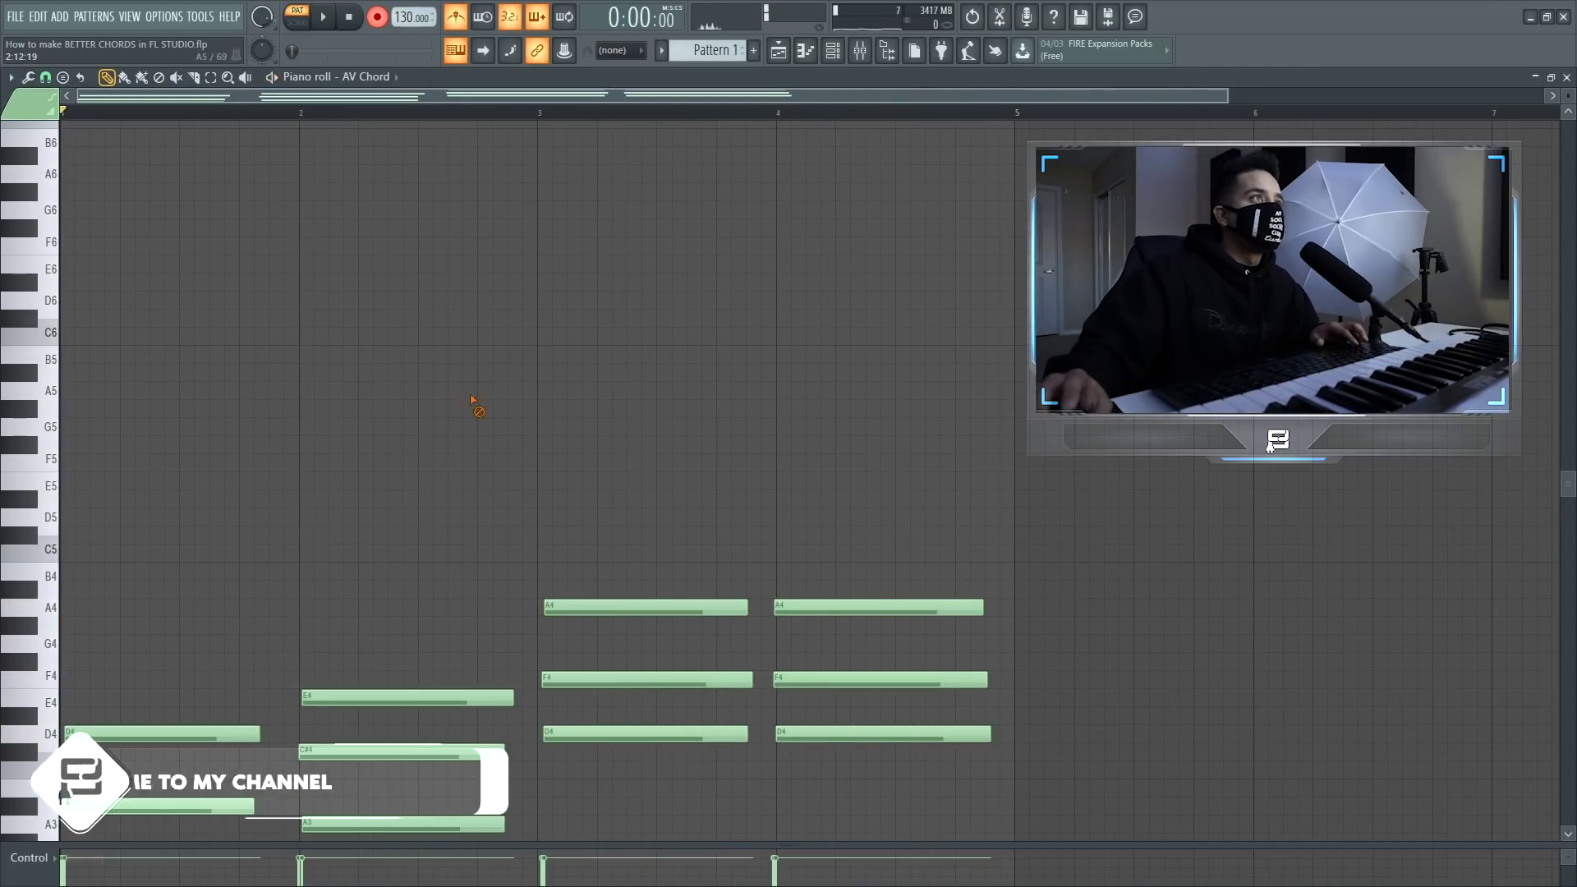
left_click(377, 20)
Step: Align the recorded chords to the bar lines, close the gaps with the articulator, and extend the last chord to the end of bar 4
right_click(387, 239, "ctrl")
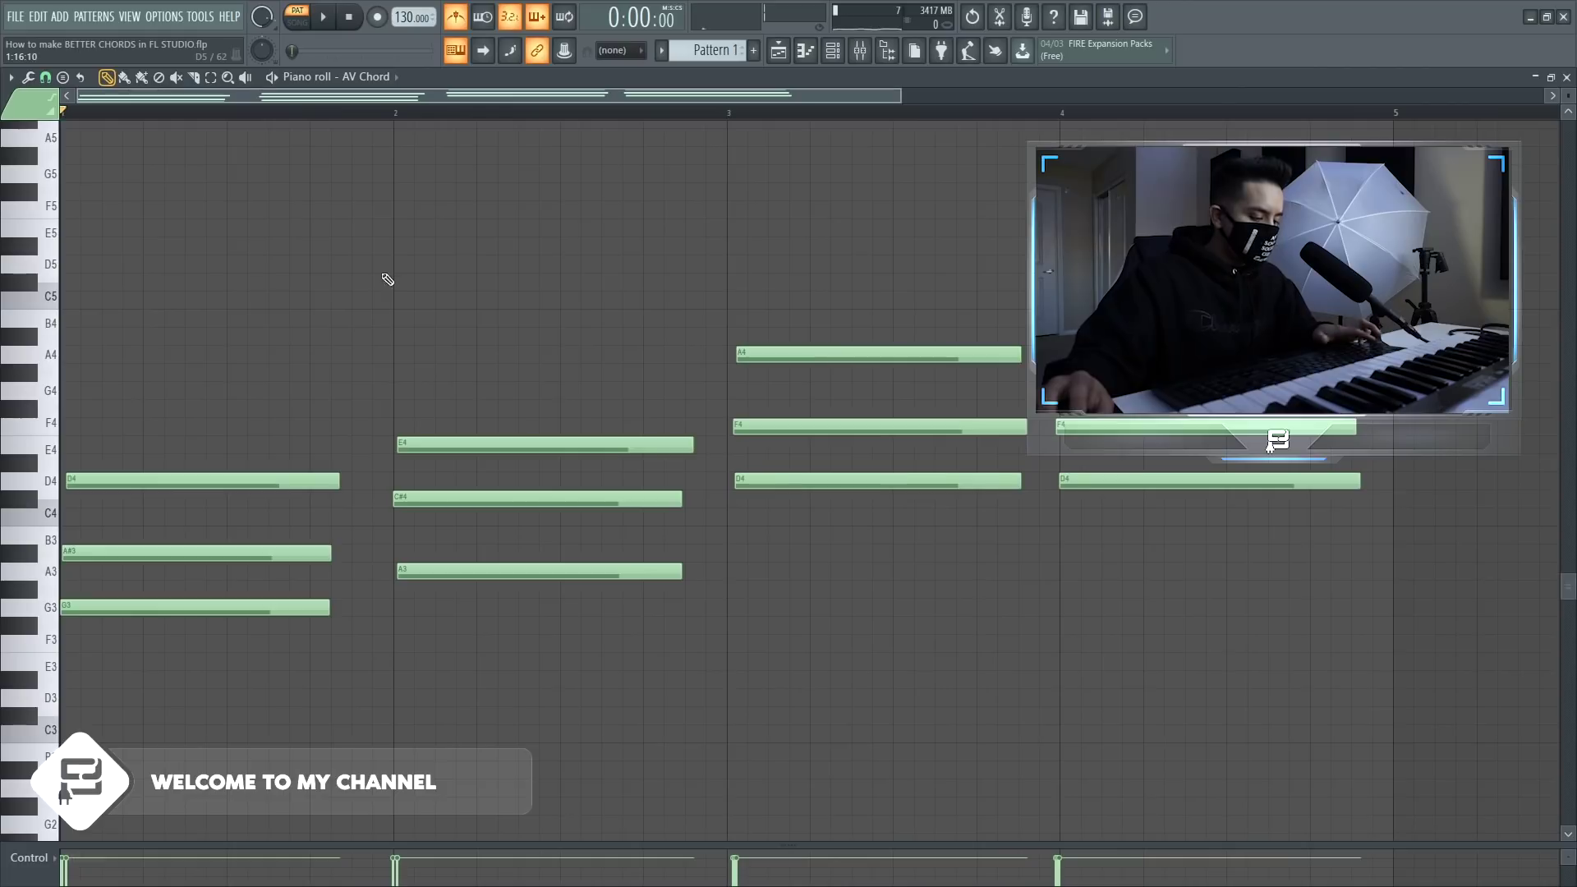
key("alt+l")
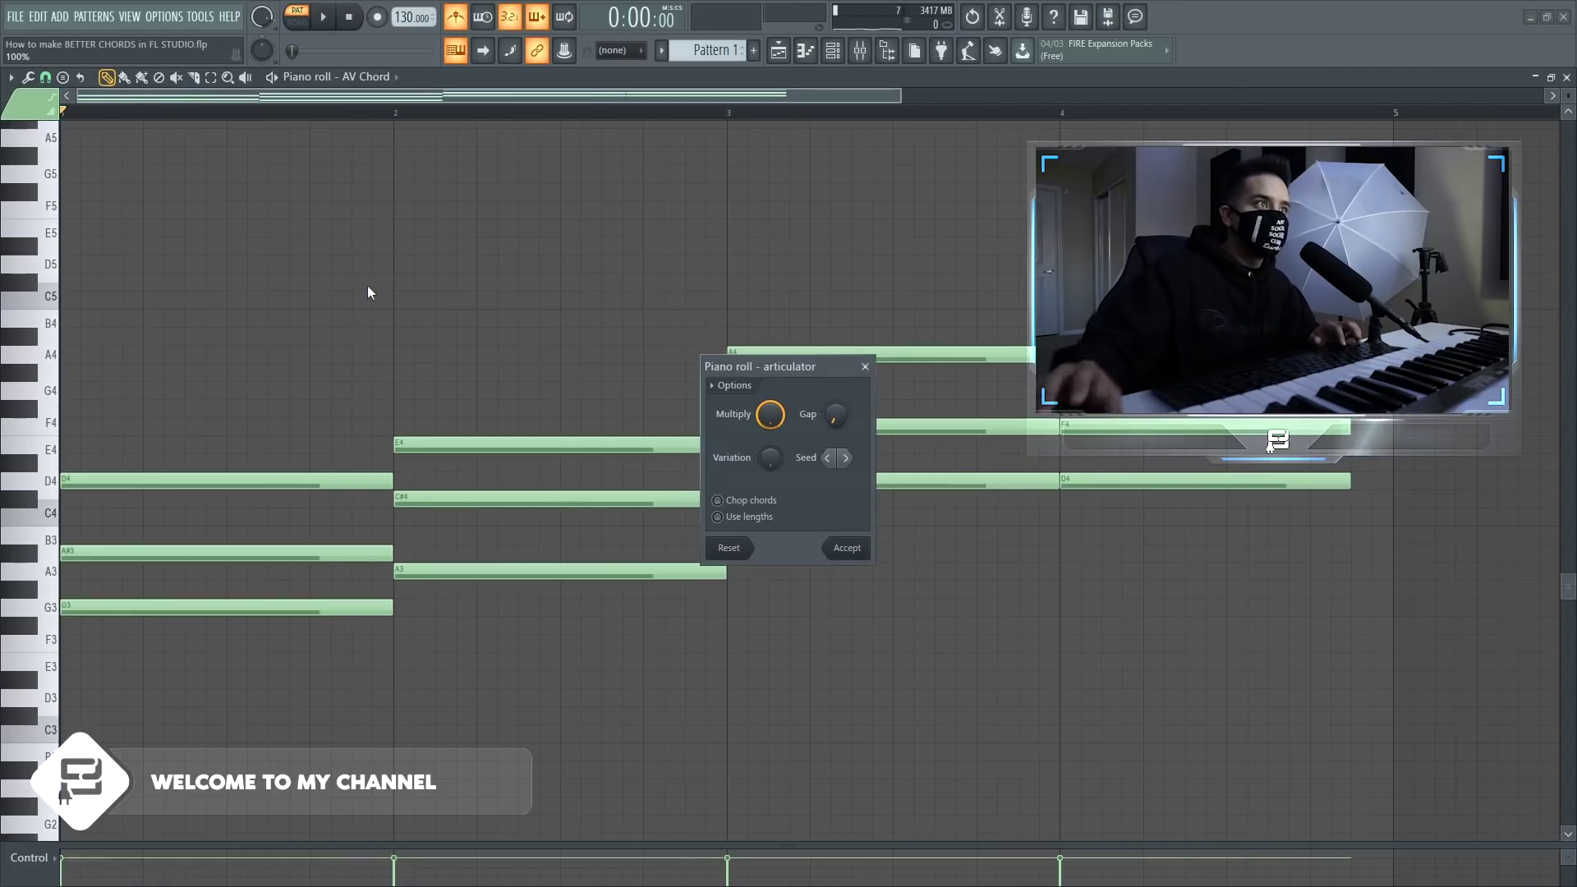
left_click(845, 548)
left_click_drag(1068, 410, 1388, 483)
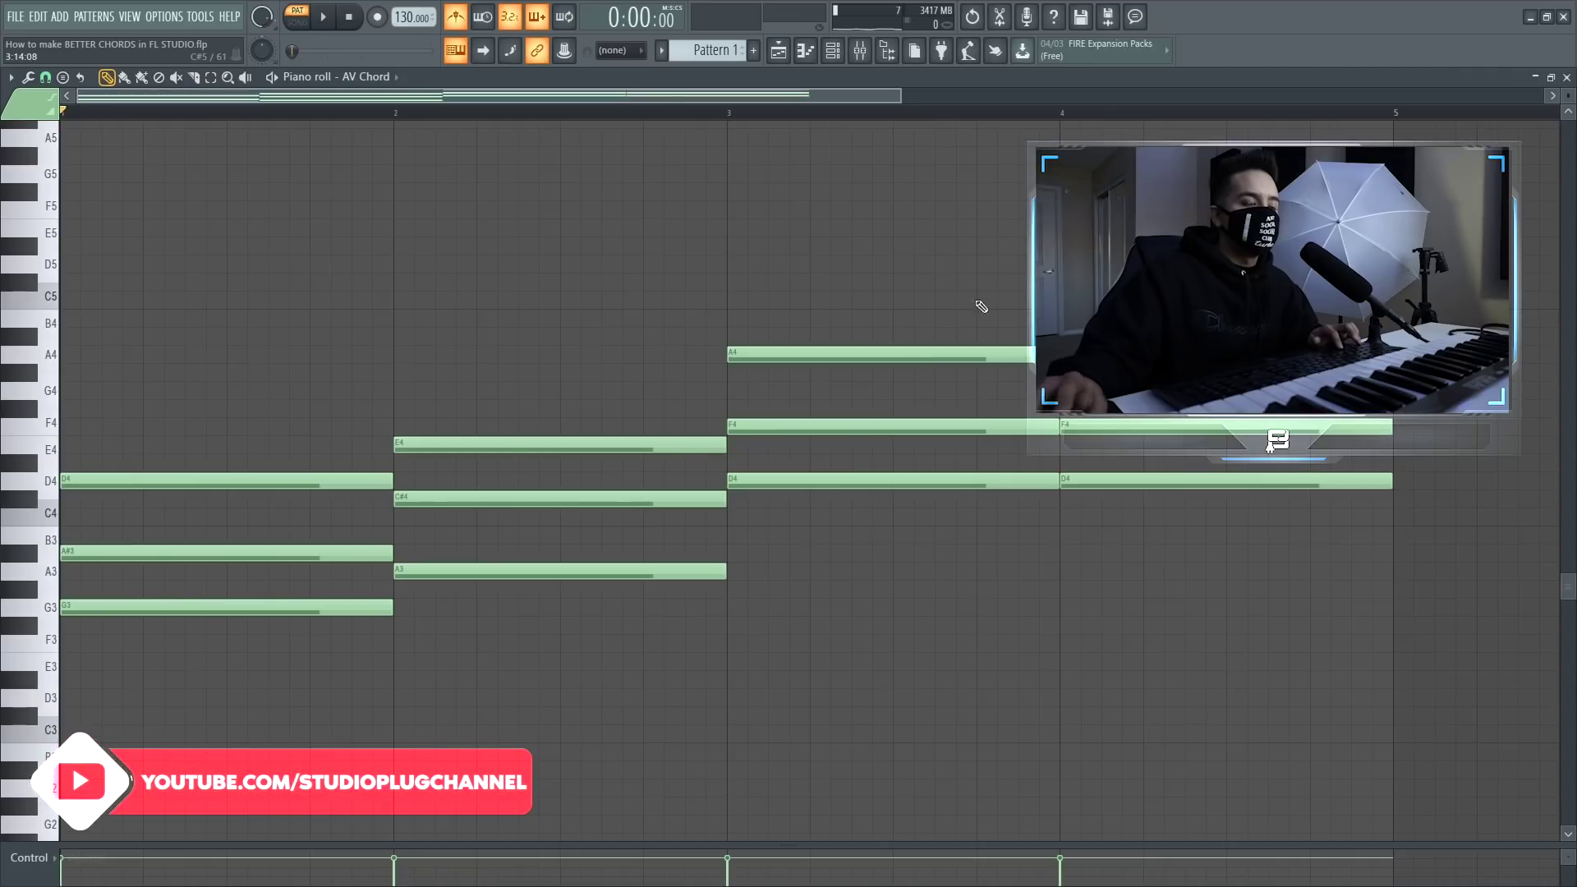
Step: Turn off the metronome and play back the cleaned-up three-note chord progression
scroll(640, 485, "up", 3)
scroll(641, 484, "down", 2)
scroll(435, 421, "down", 3)
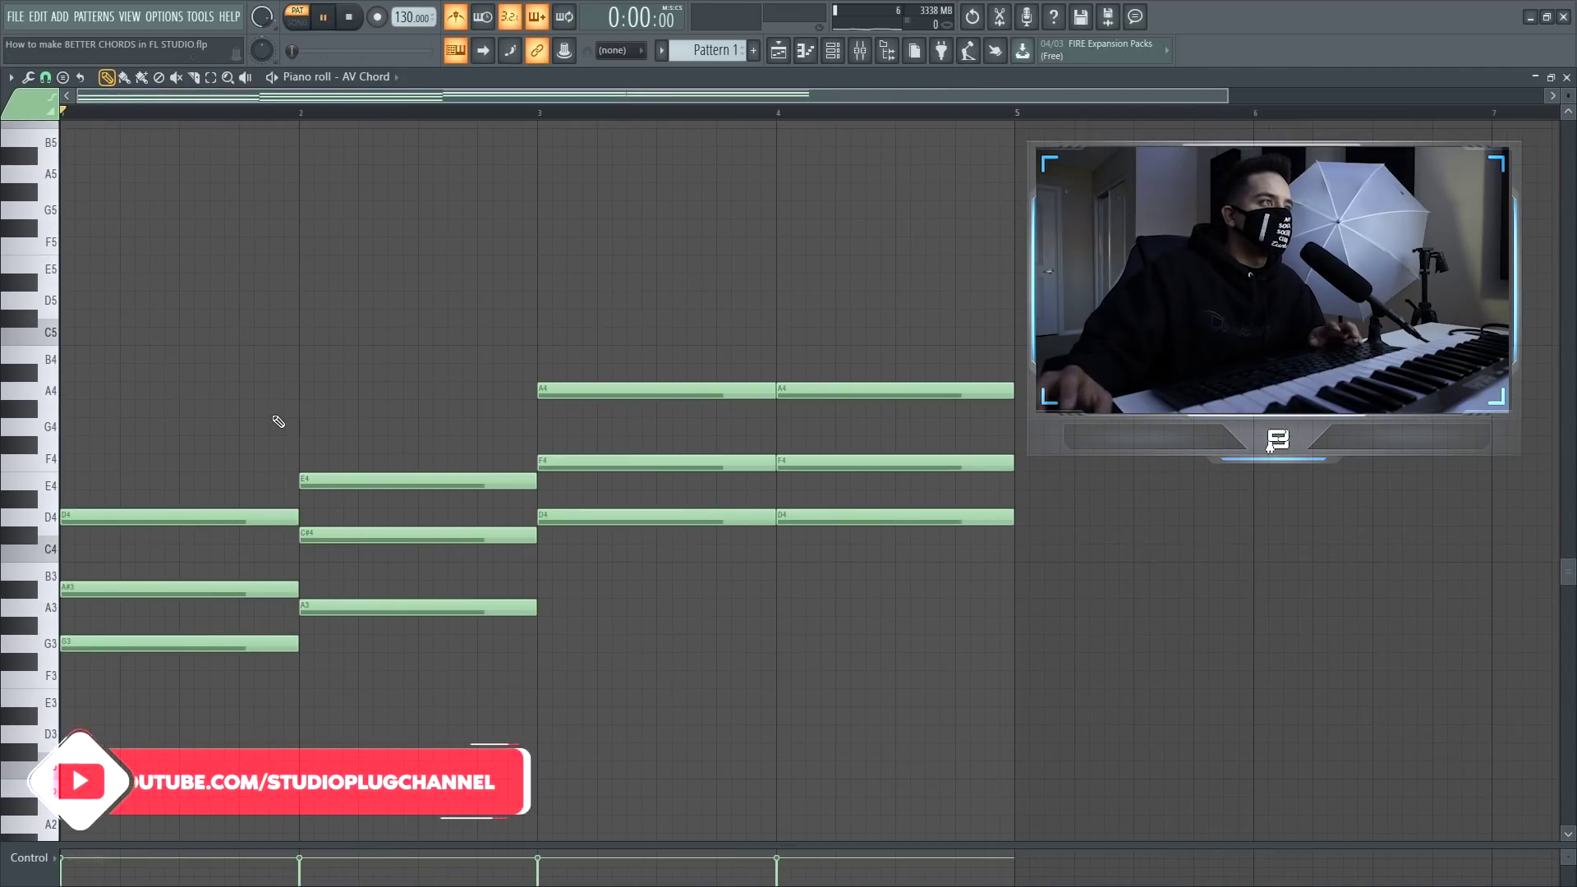
key("space")
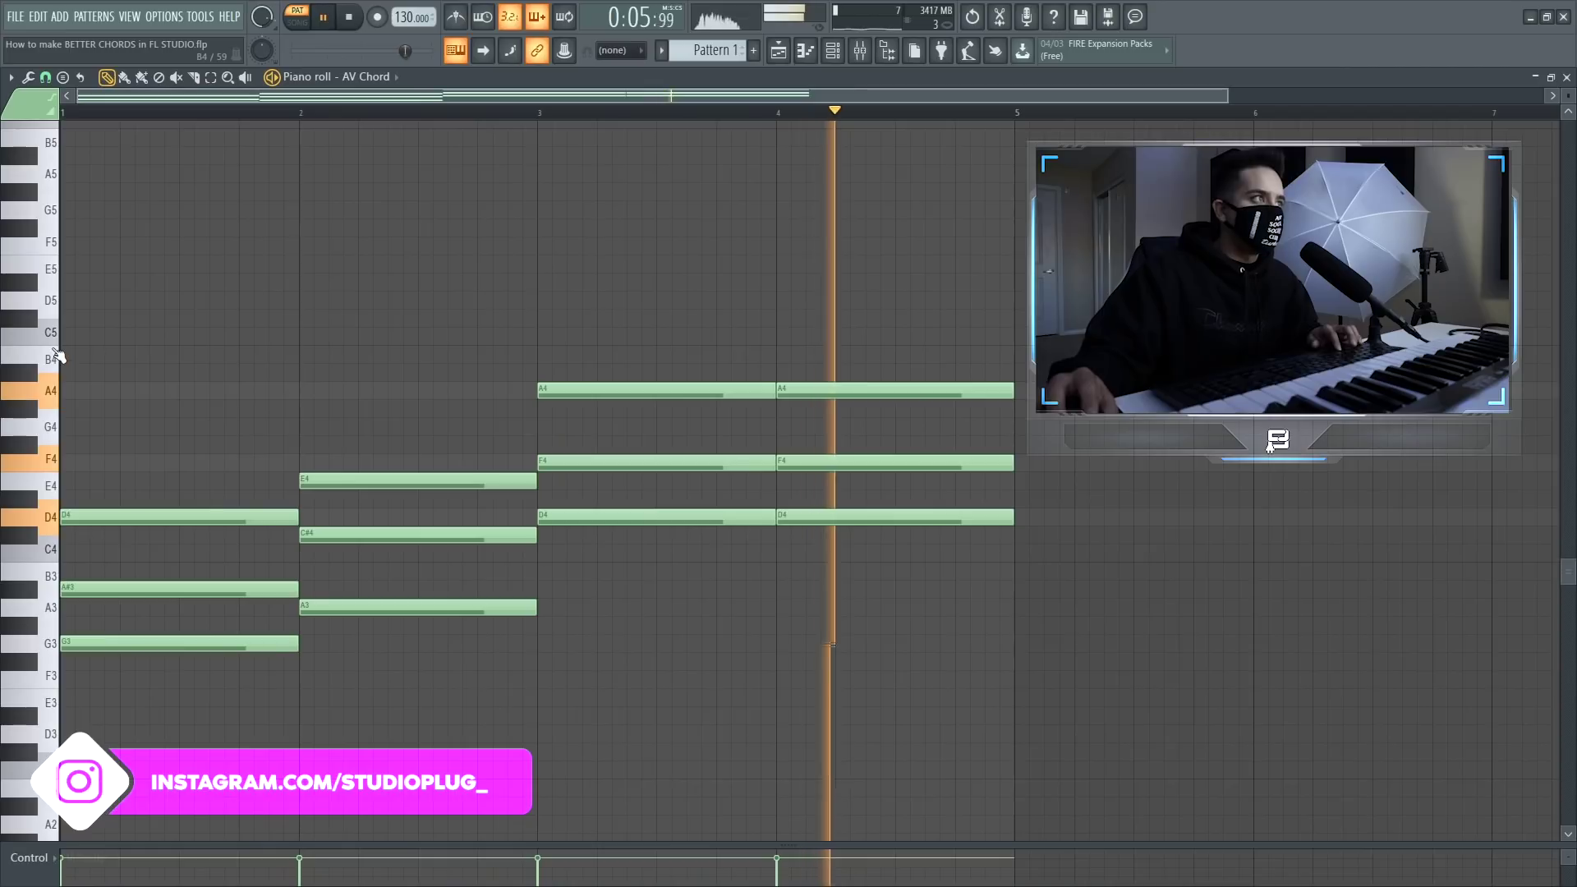
key("space")
Step: Duplicate all the chords one octave higher and play the layered progression
key("ctrl+a")
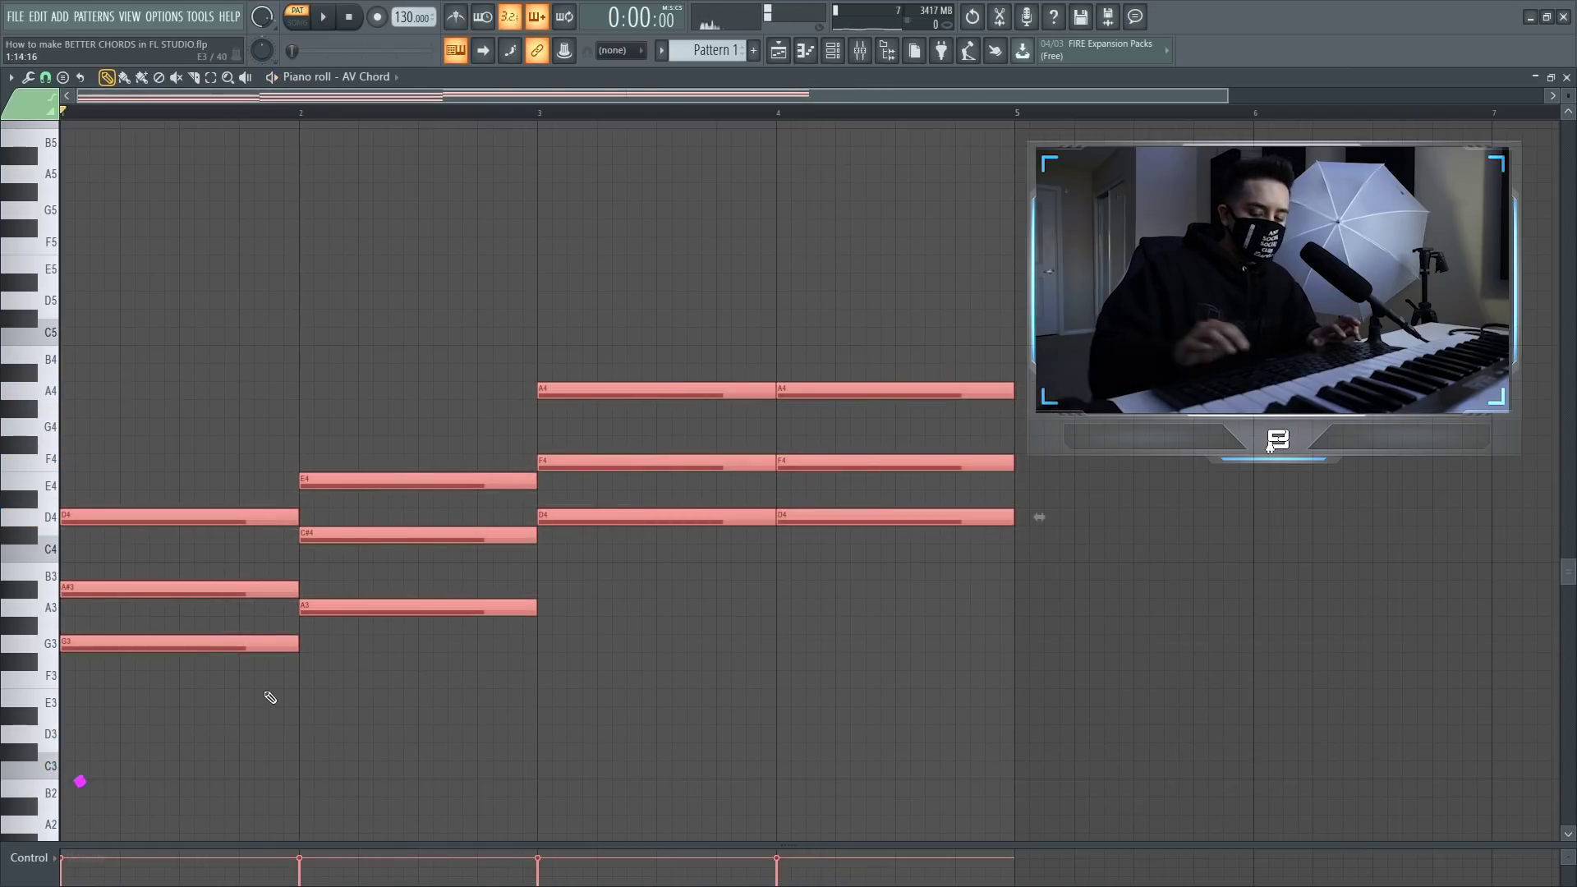
key("ctrl+c")
key("ctrl+v")
key("ctrl+Up")
key("space")
key("ctrl+d")
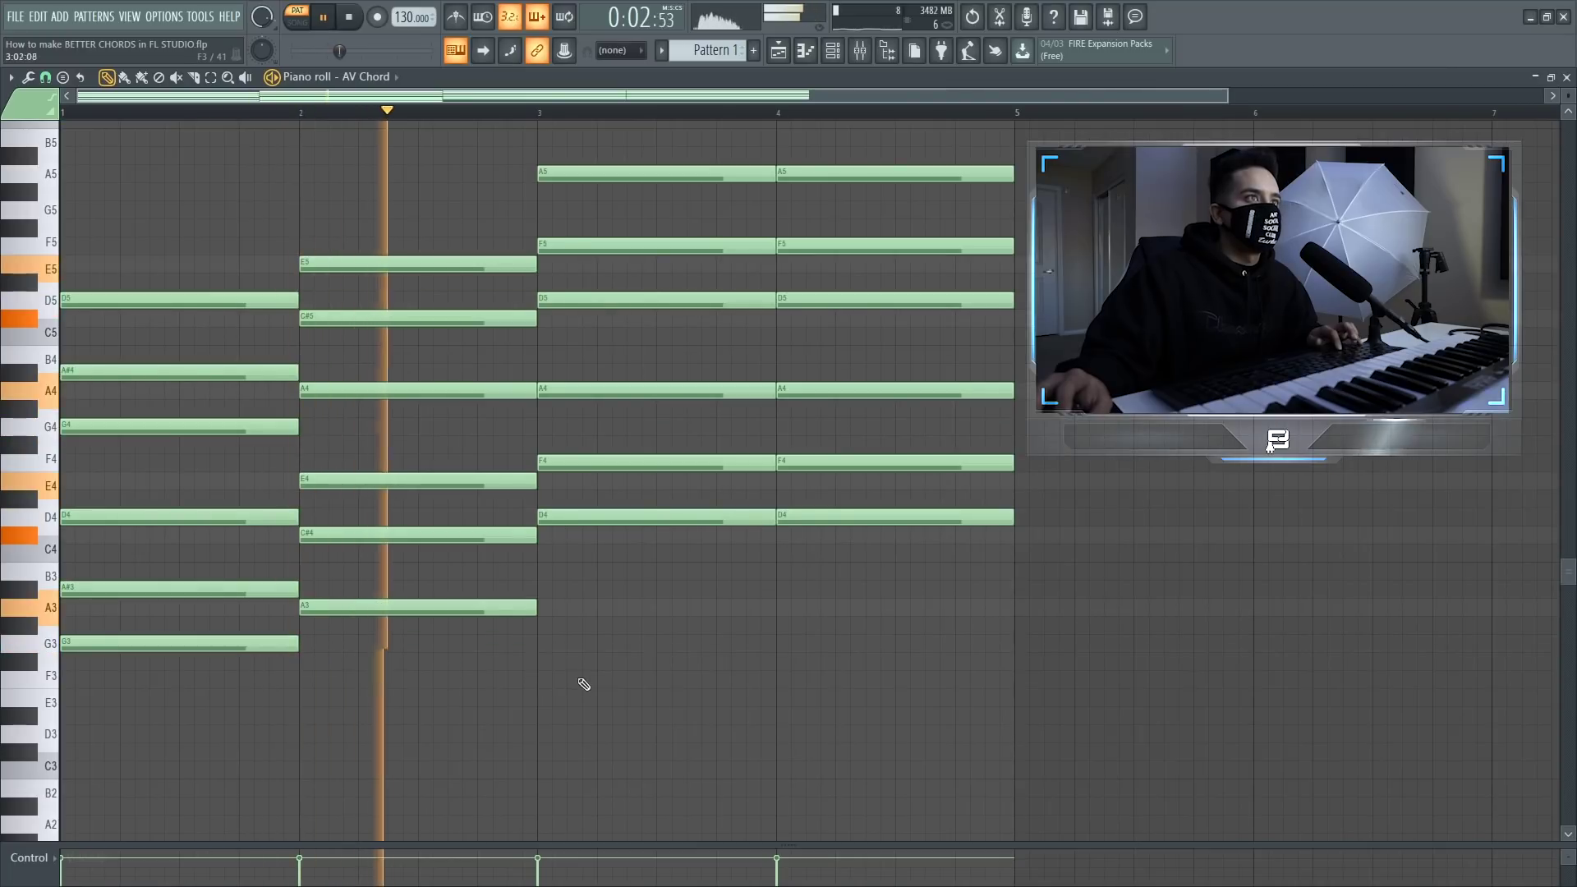
scroll(595, 693, "up", 3)
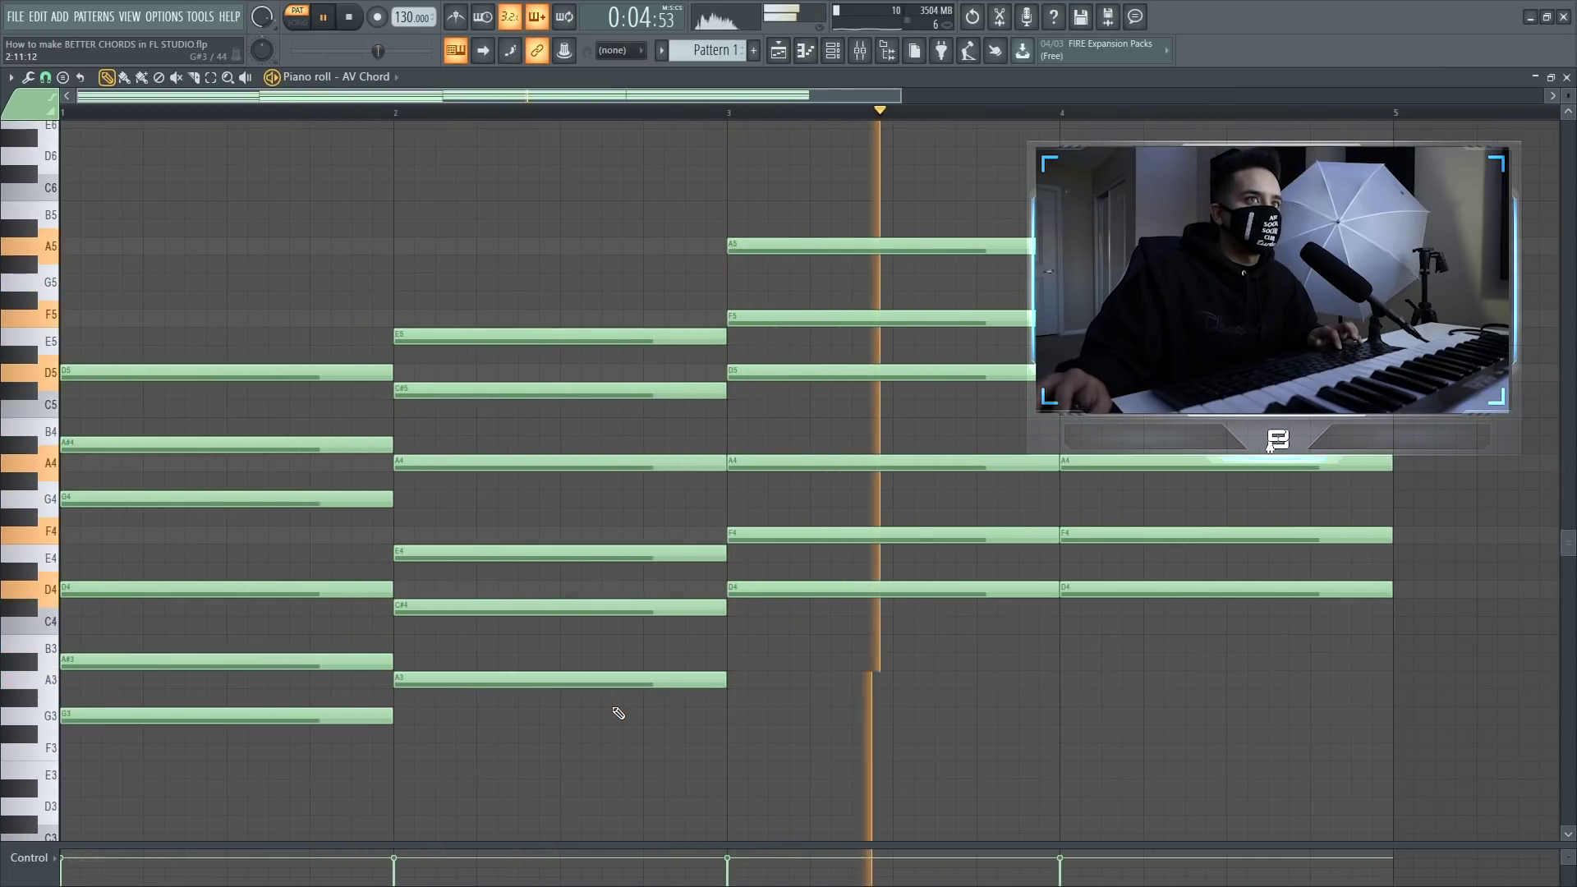
key("space")
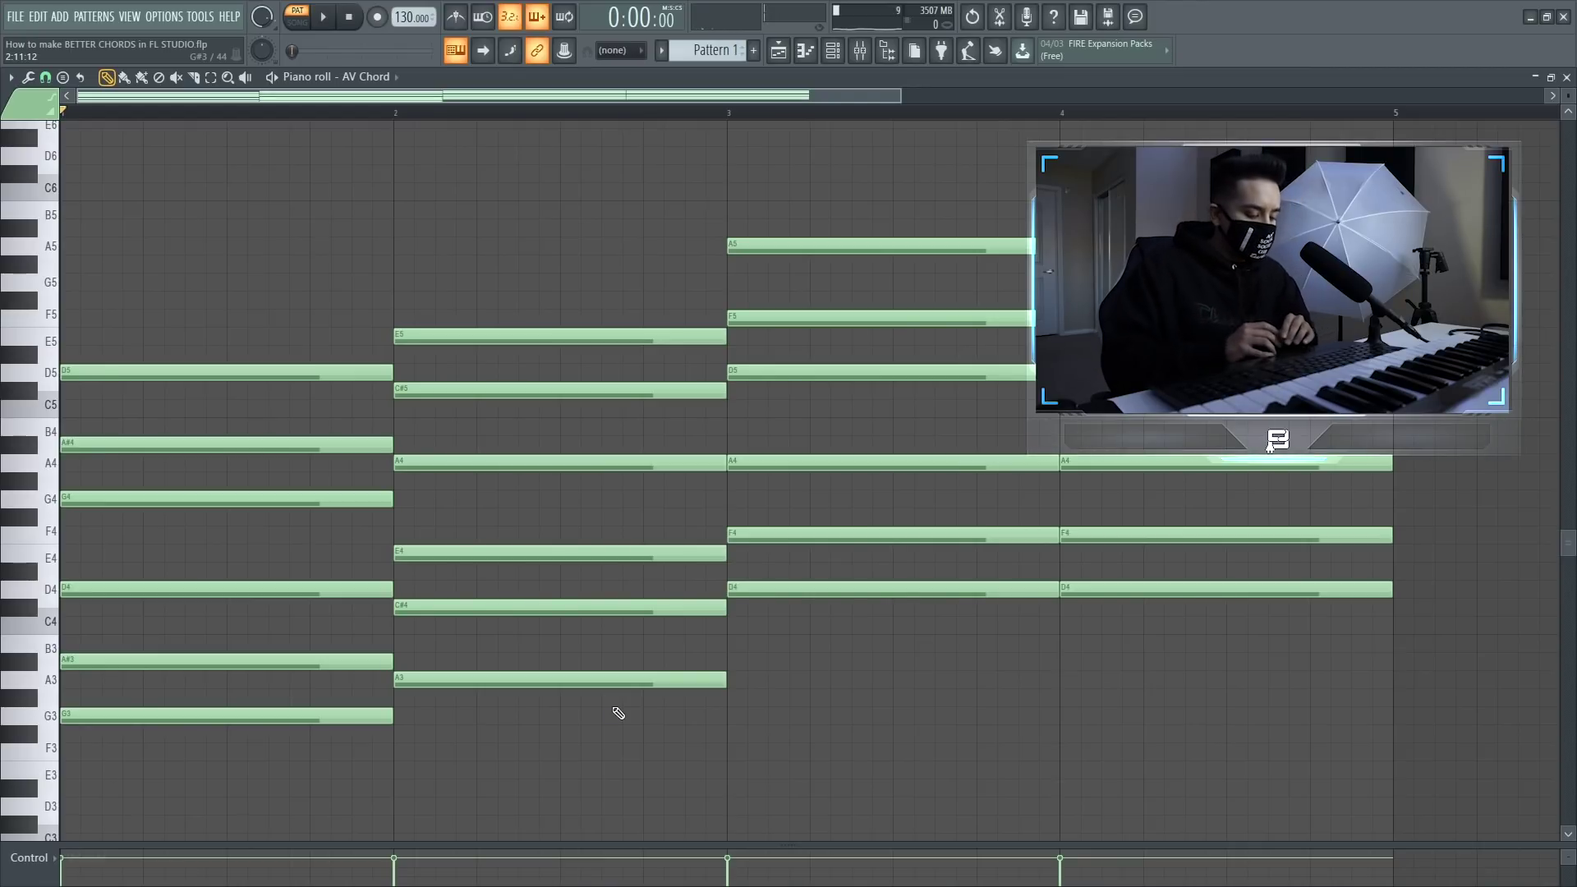
Step: Lower the velocity of all notes in the layered chords and listen to the softer progression
key("ctrl+a")
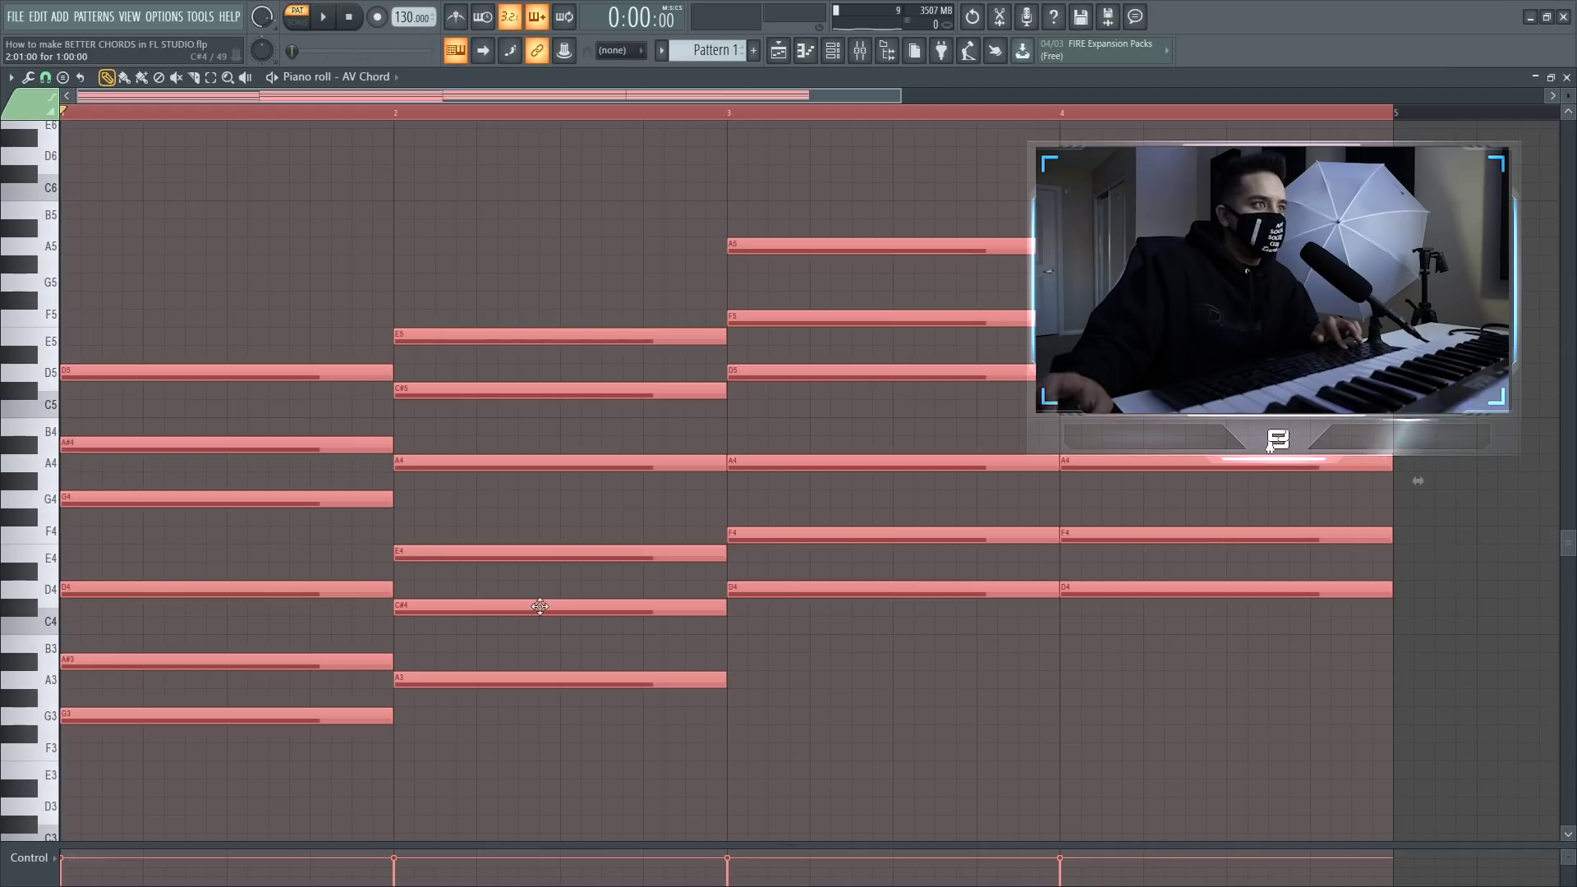
key("space")
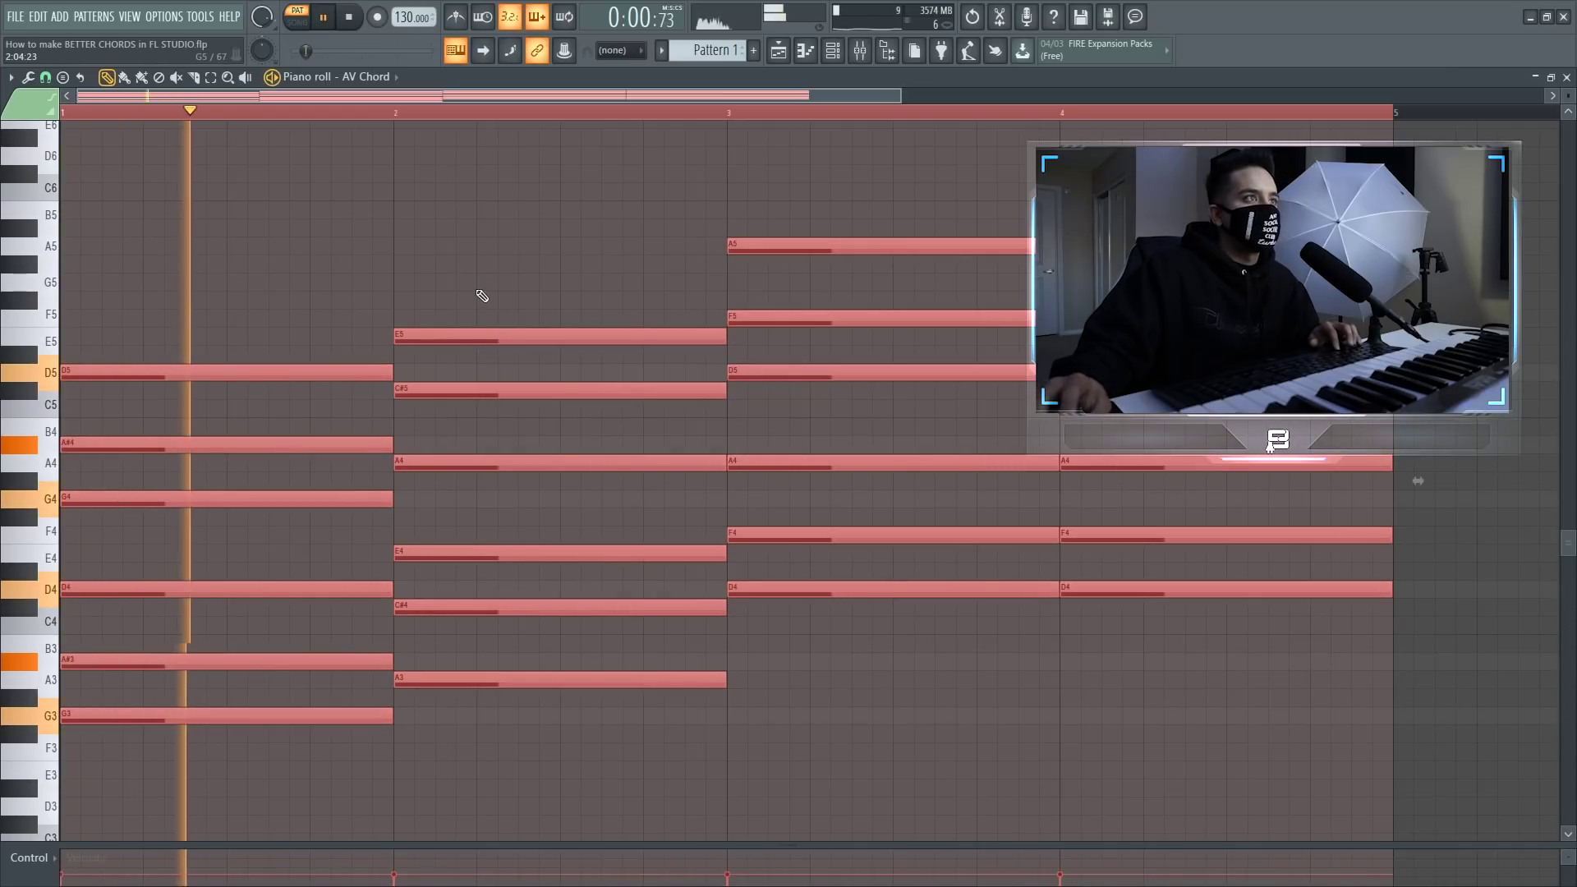
key("ctrl+d")
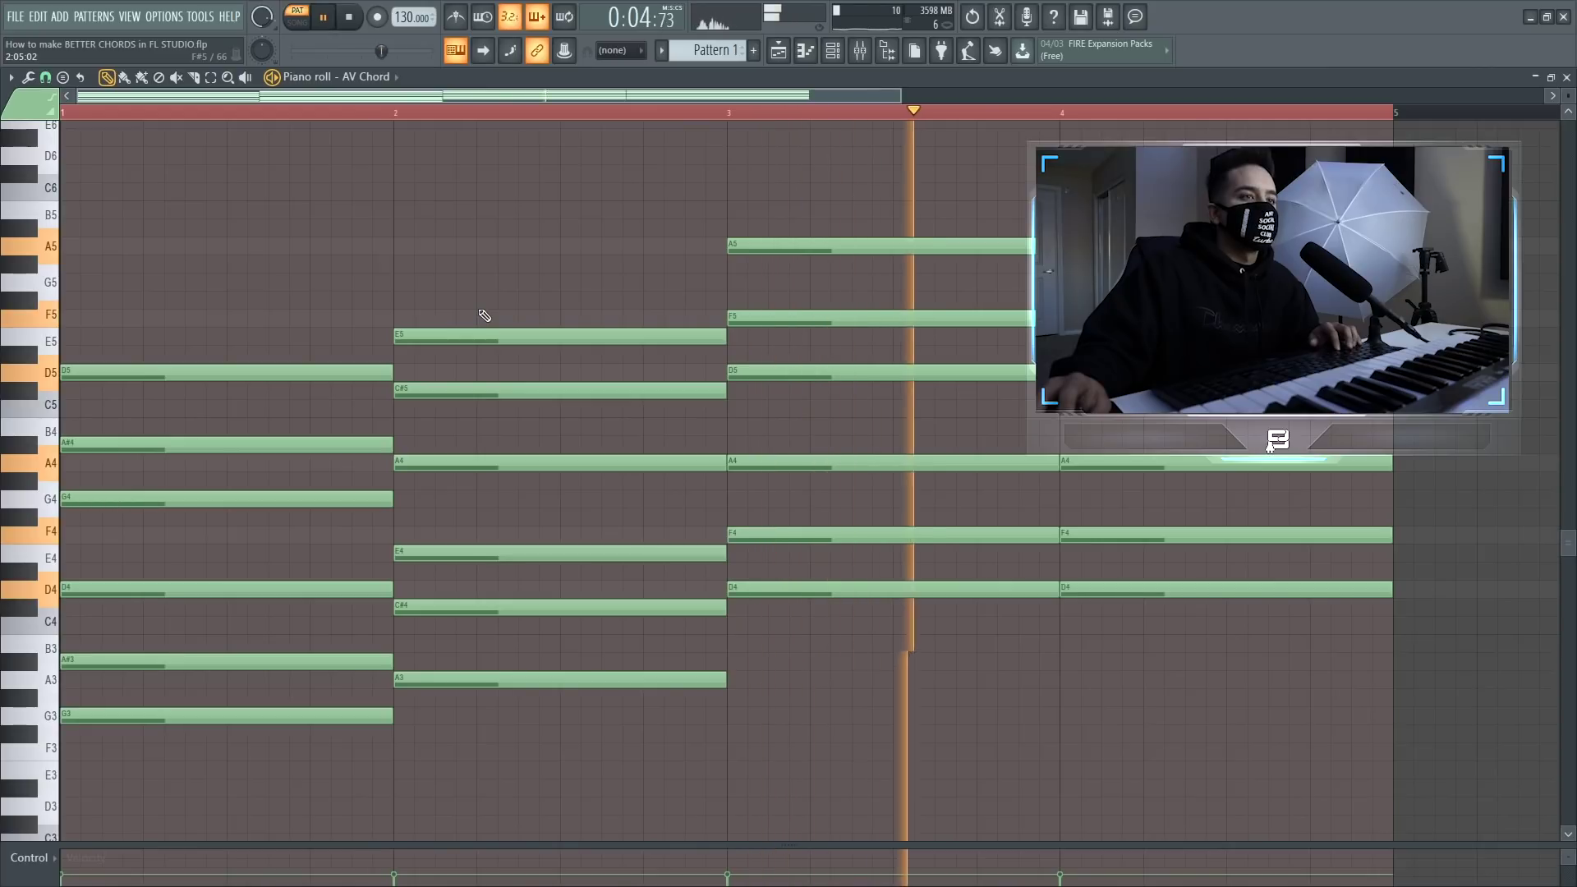
key("space")
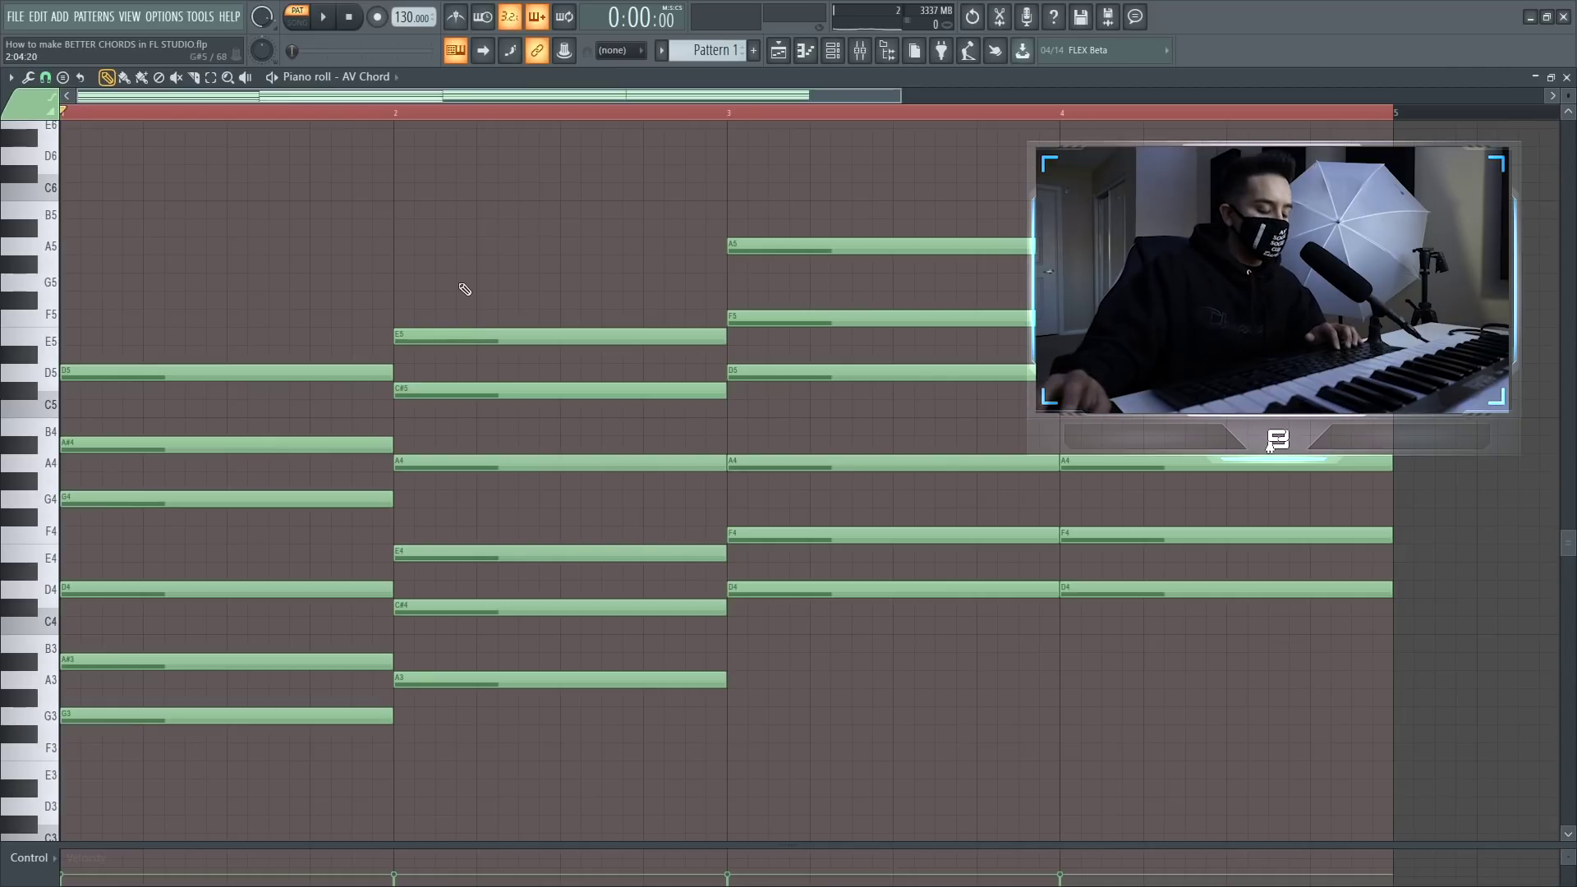
Step: Strum all the layered chords with a slight start-time strength, preserving the note ends
key("alt+s")
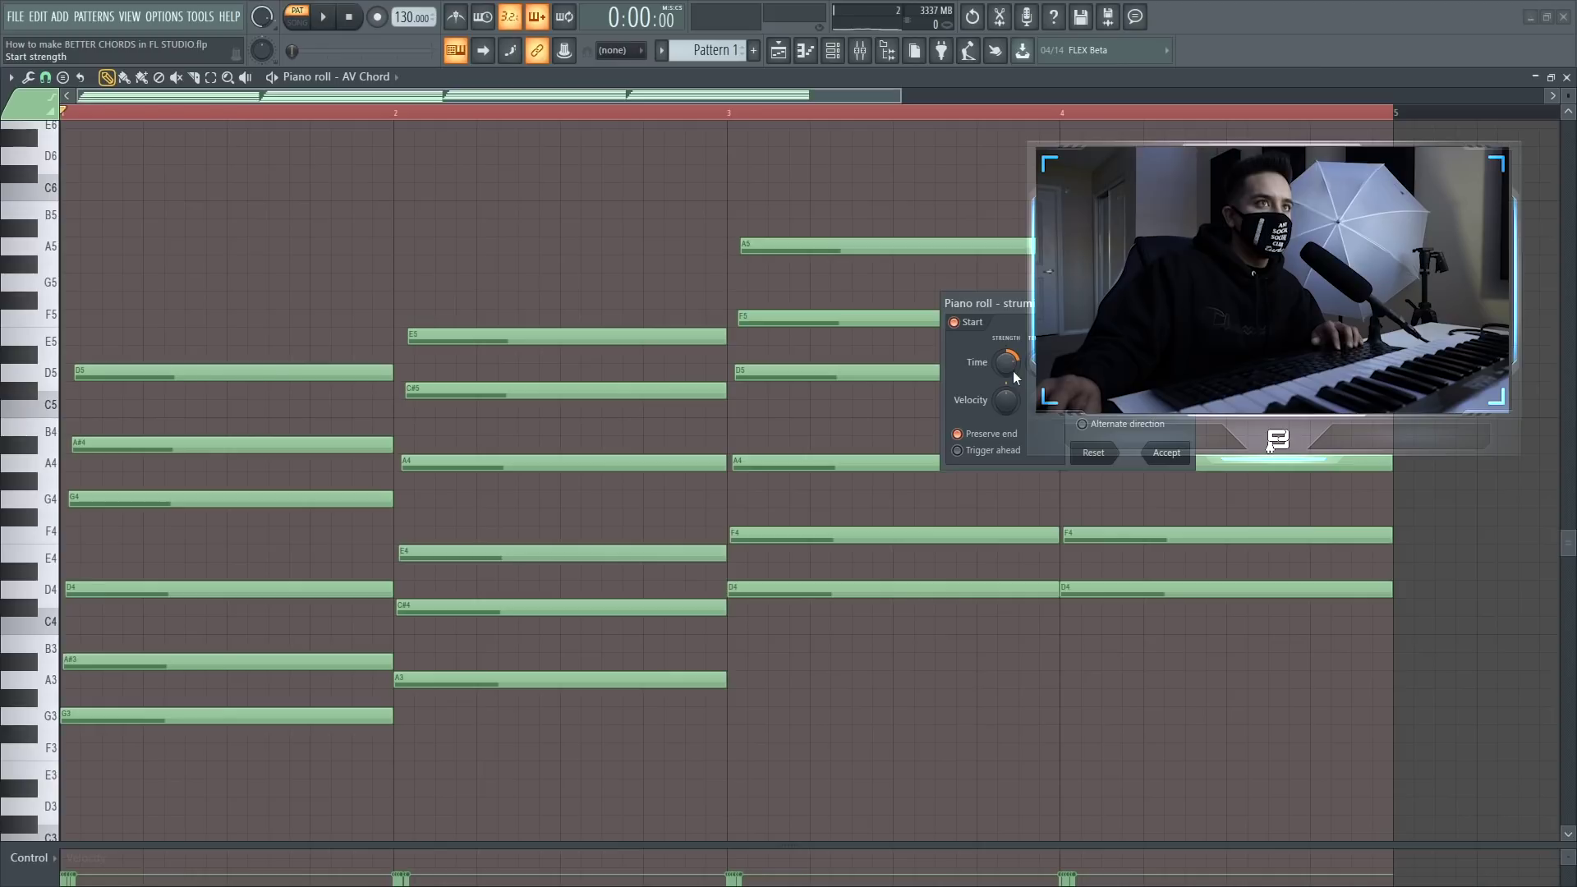
mouse_move(1006, 362)
left_mouse_down()
mouse_move(1006, 316)
mouse_move(1006, 343)
left_mouse_up()
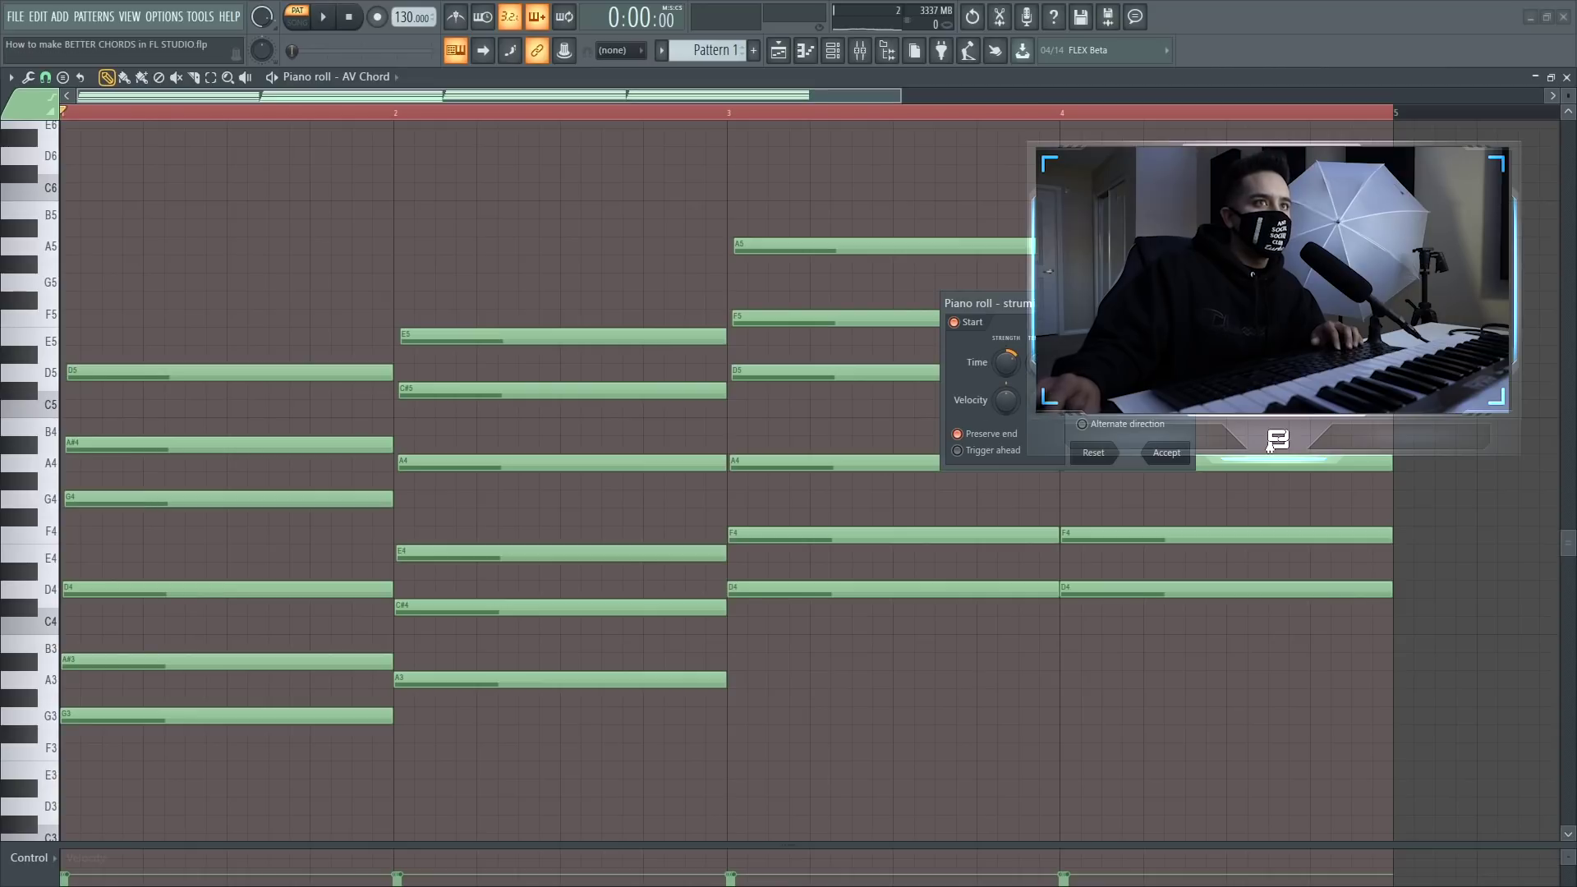
left_click(1161, 453)
Step: Move the two highest notes of each strummed chord in all four bars earlier, back to the chord's start
left_click_drag(334, 440, 605, 288)
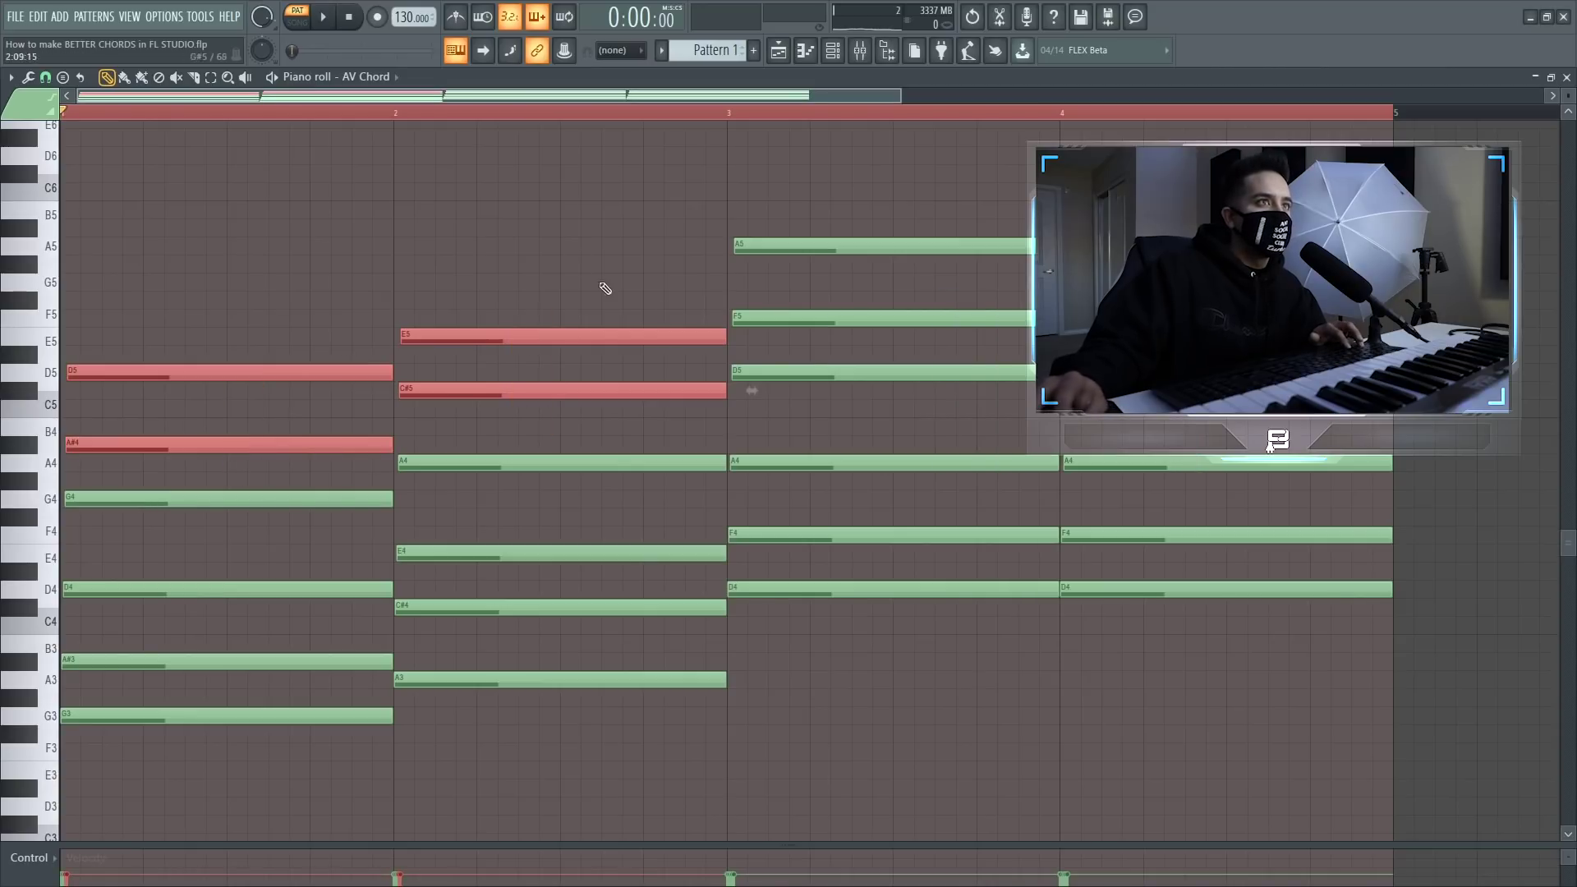
left_click_drag(848, 199, 1051, 345)
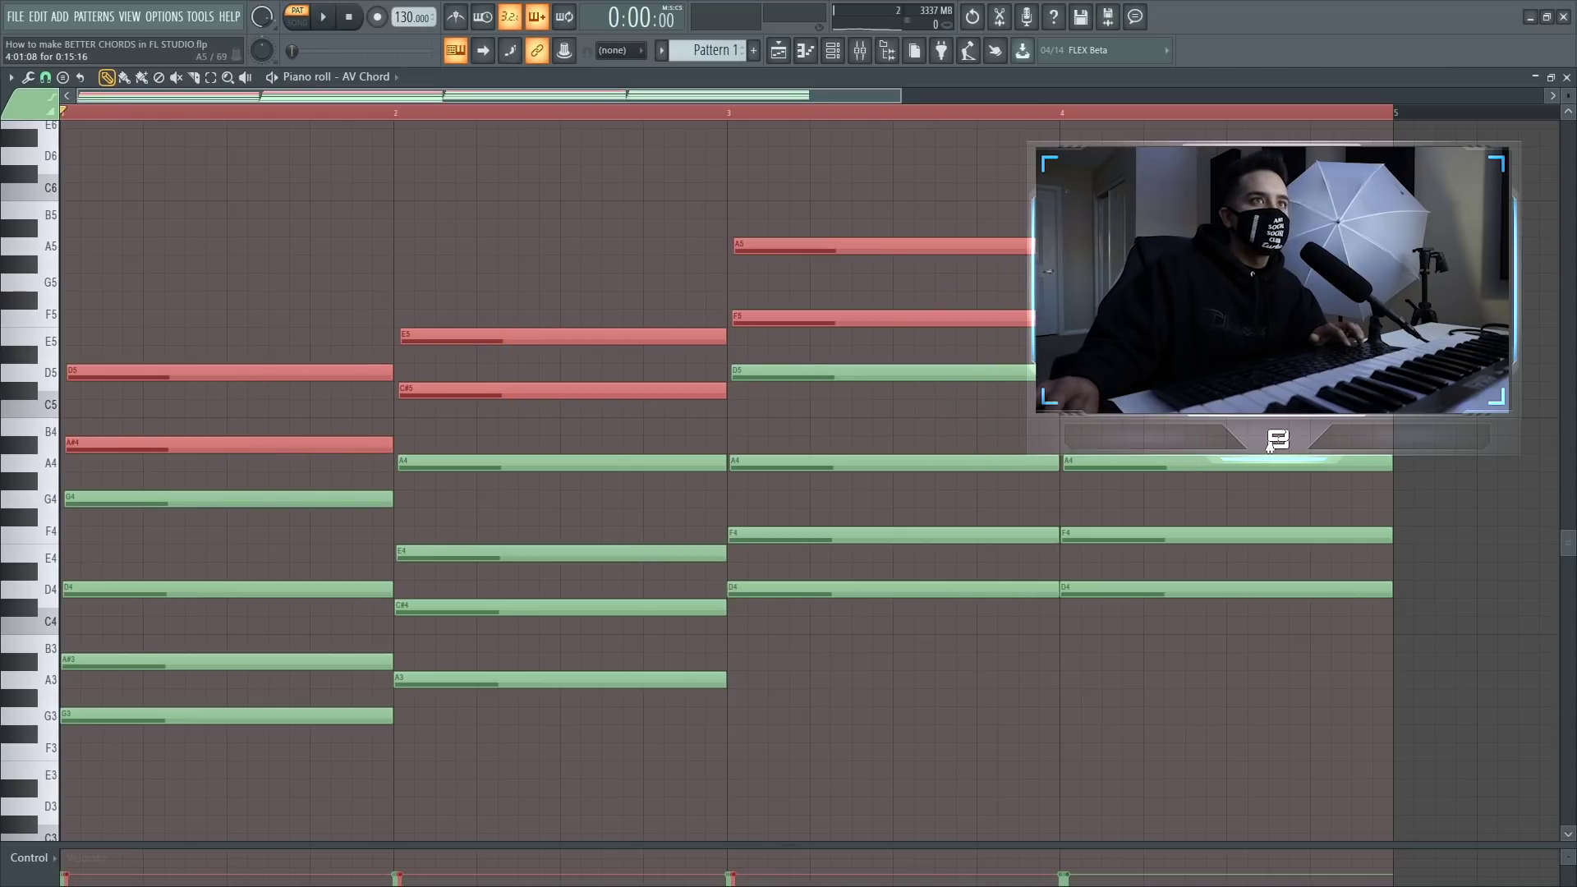
key("shift+Left")
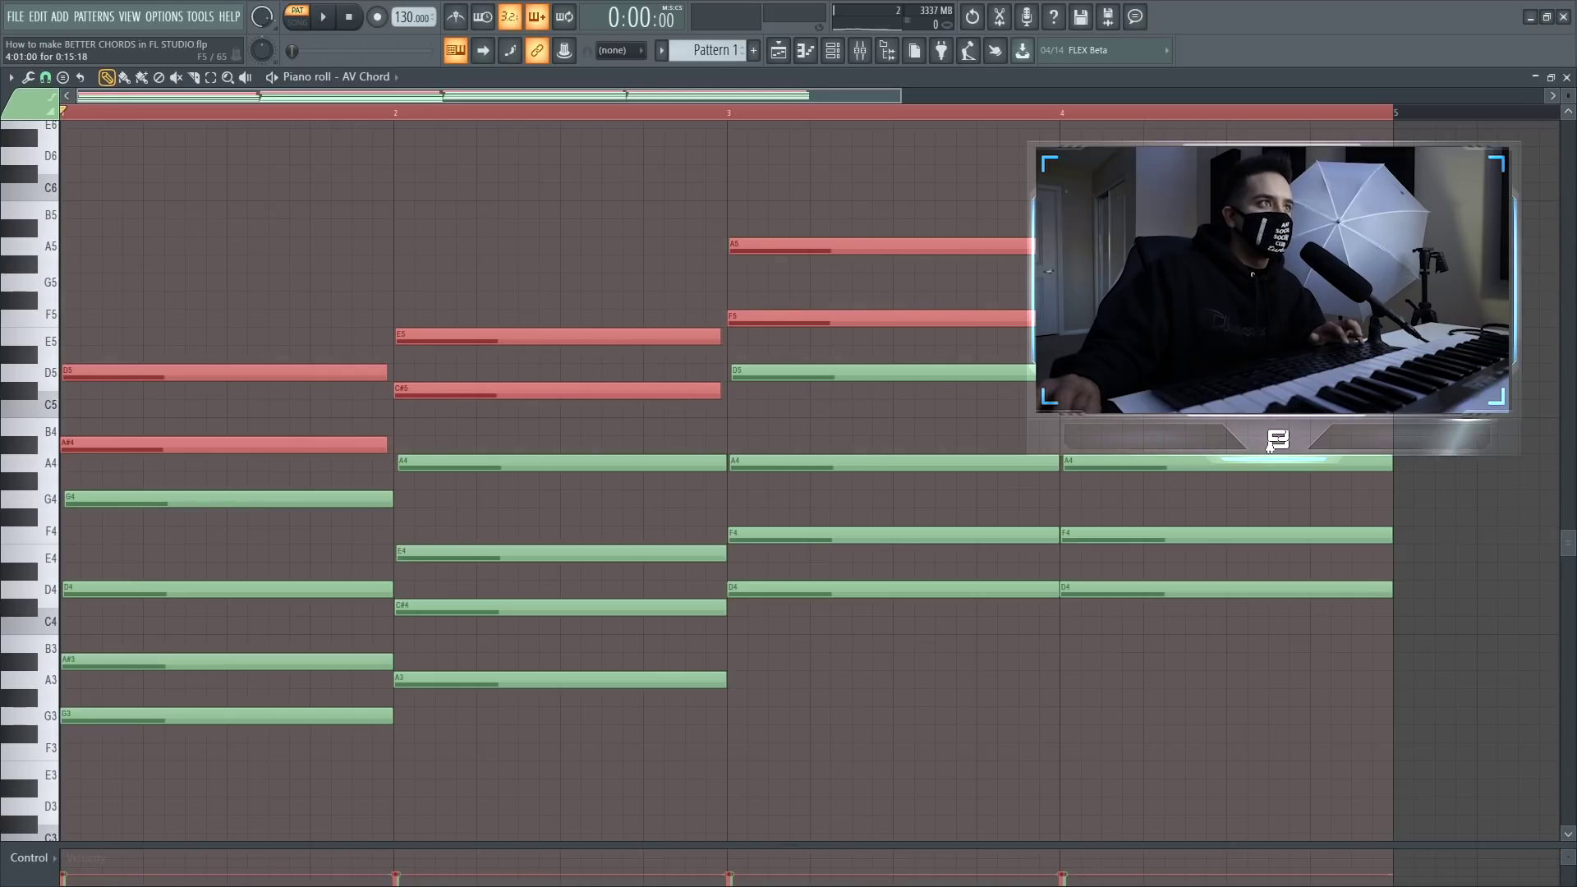
left_click(596, 251, "ctrl")
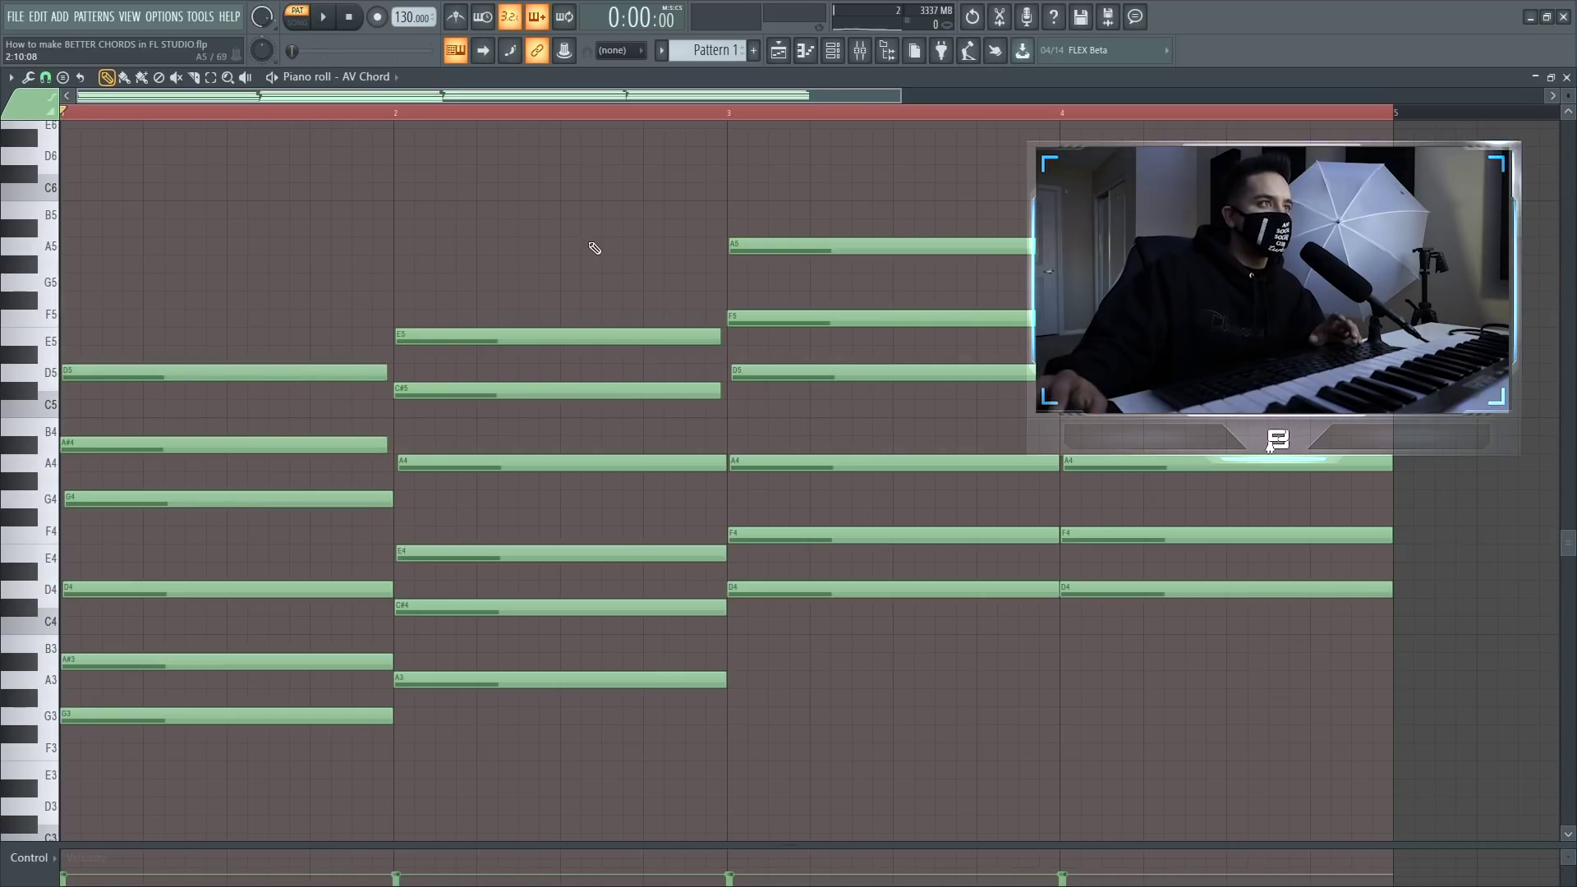
Step: Play the strummed, octave-layered progression to check its sound
key("space")
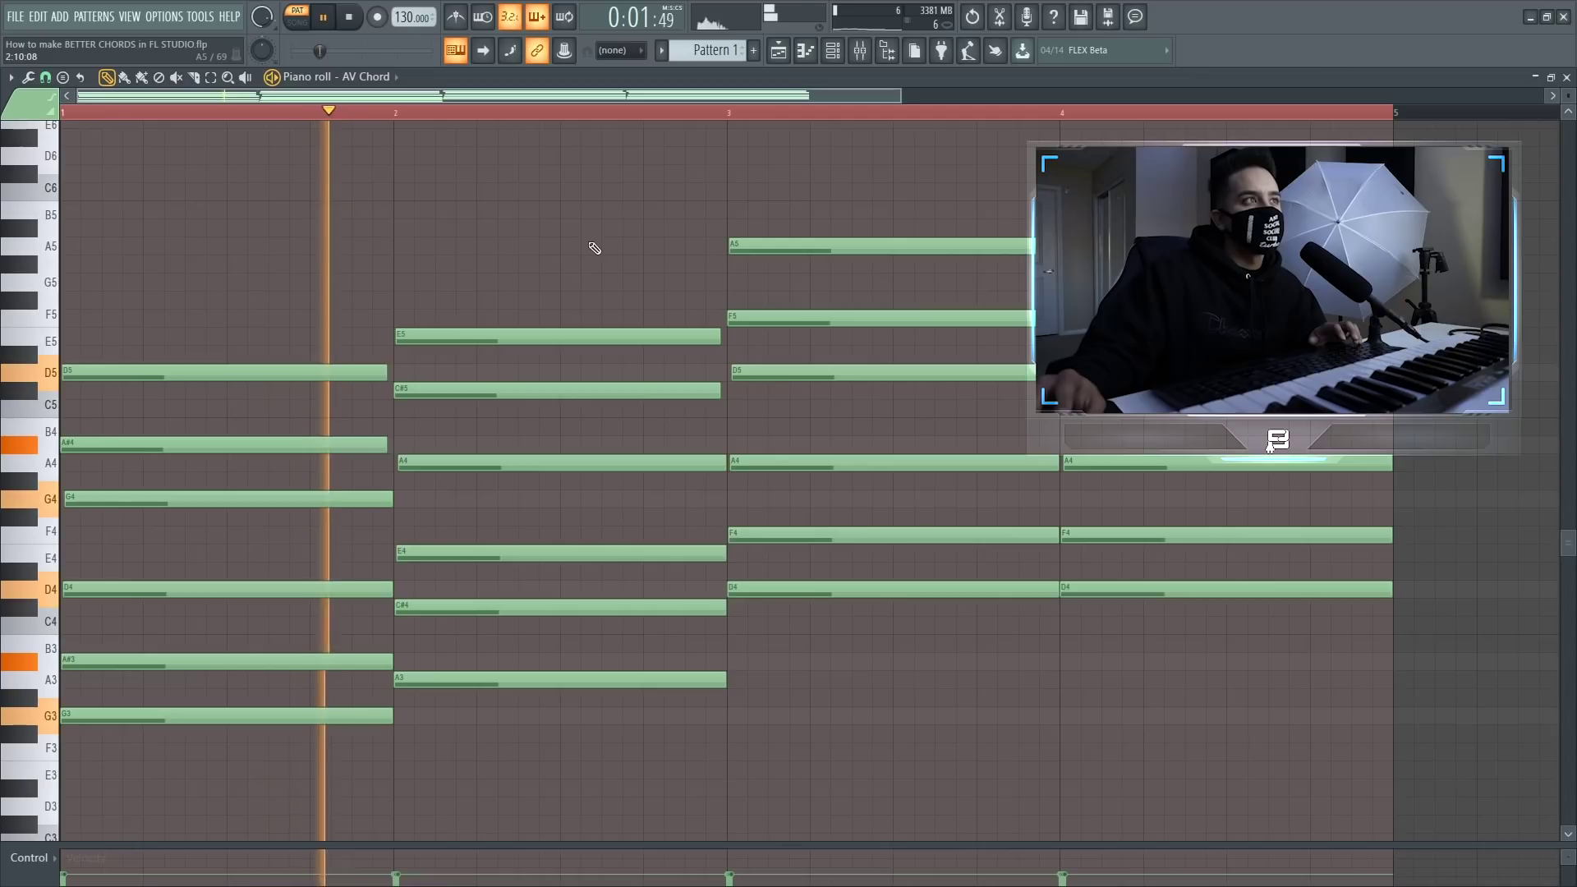
scroll(609, 415, "up", 5)
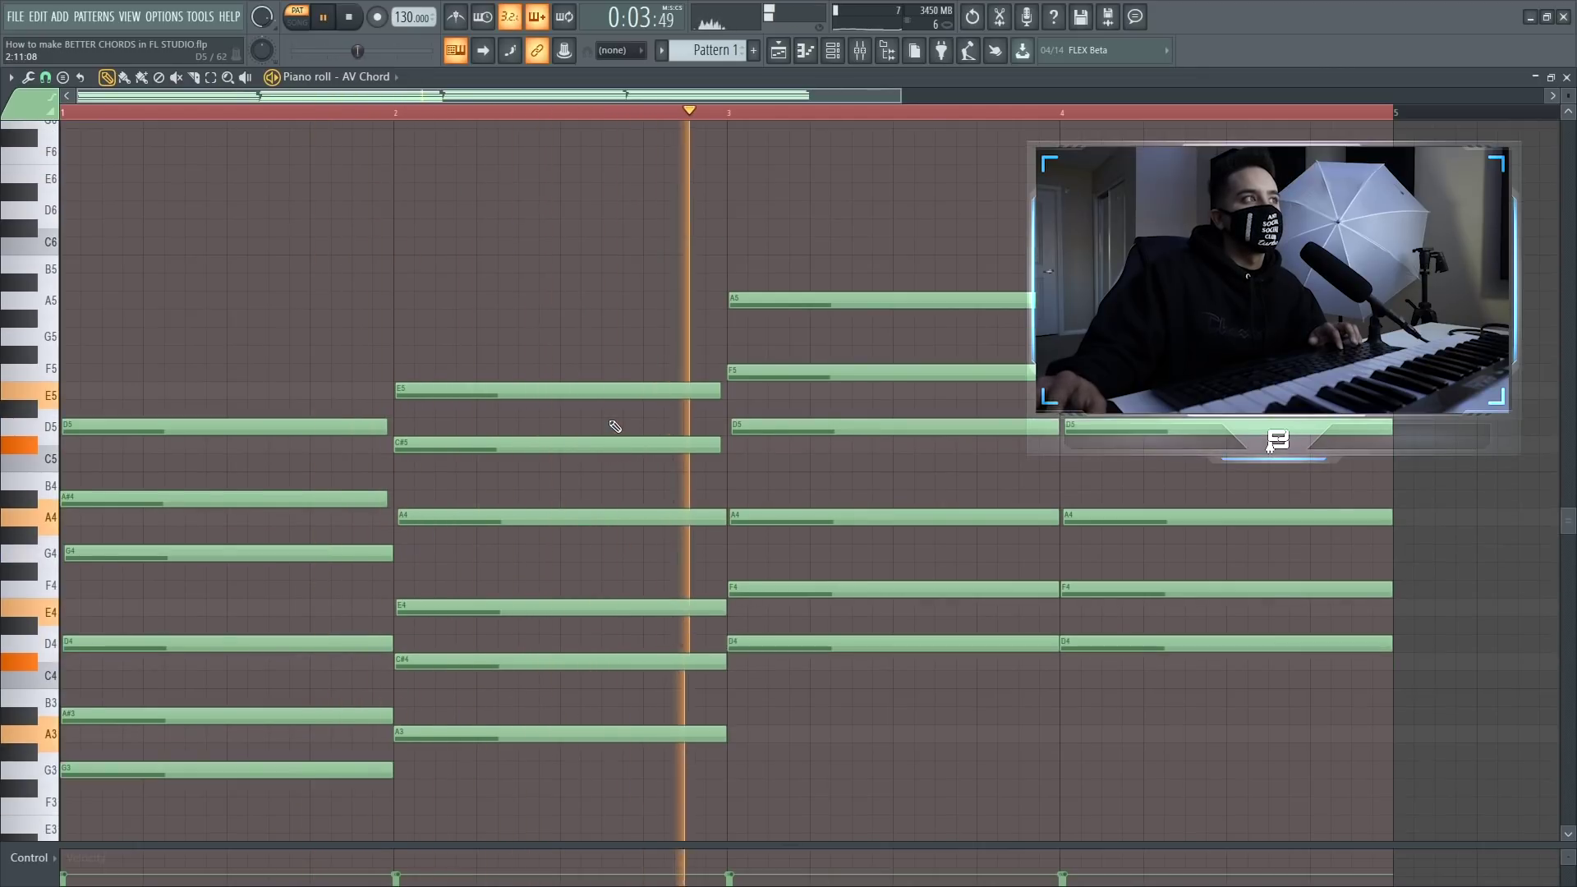
scroll(335, 503, "down", 5)
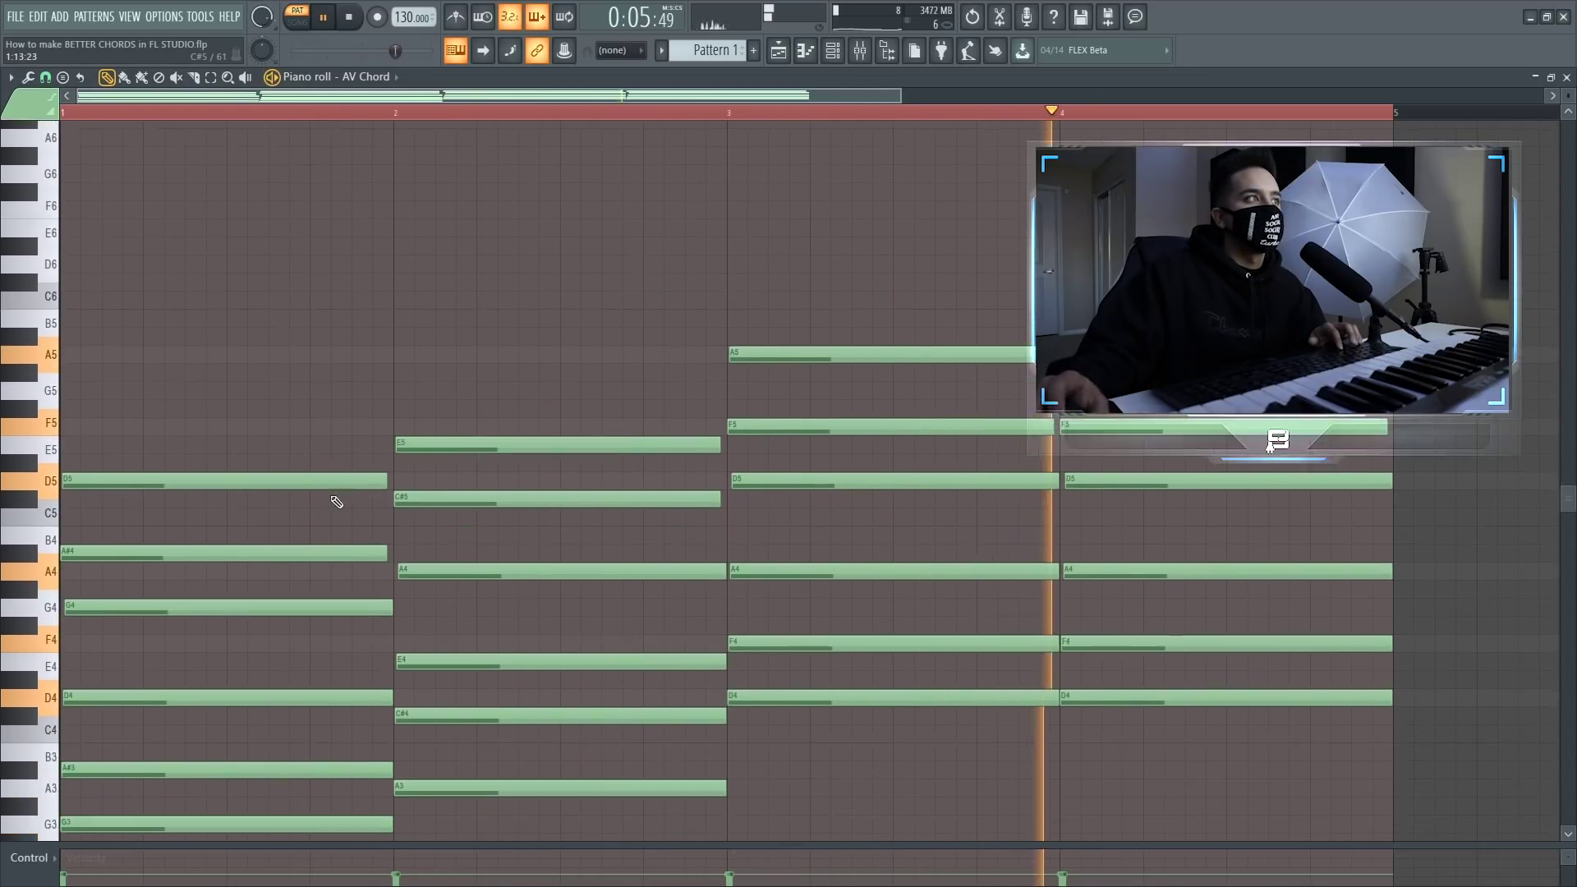
scroll(336, 502, "up", 4)
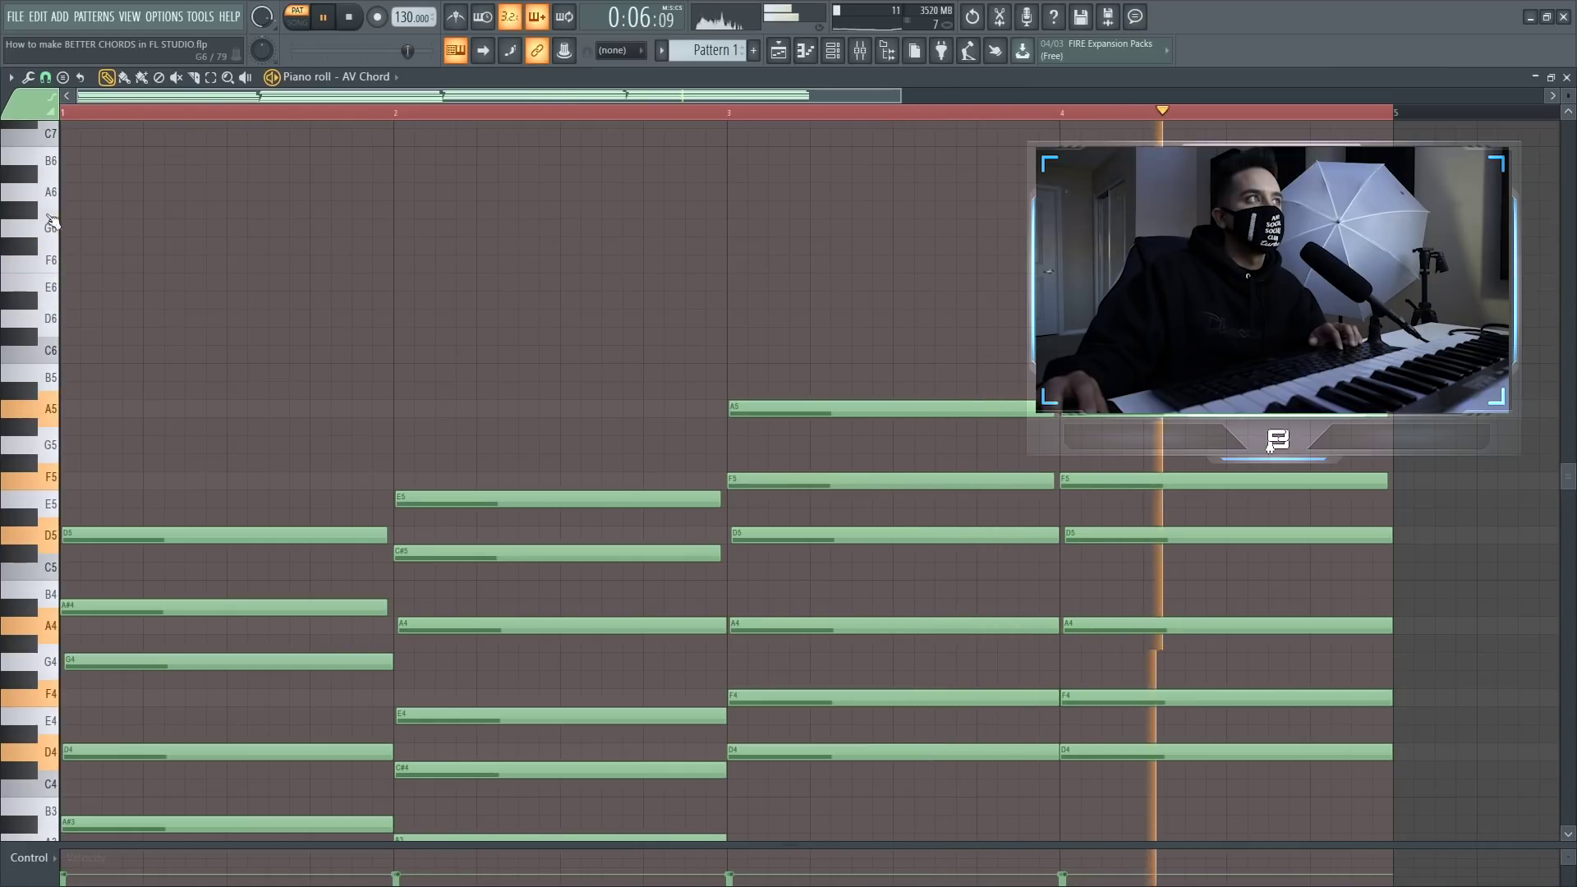
key("space")
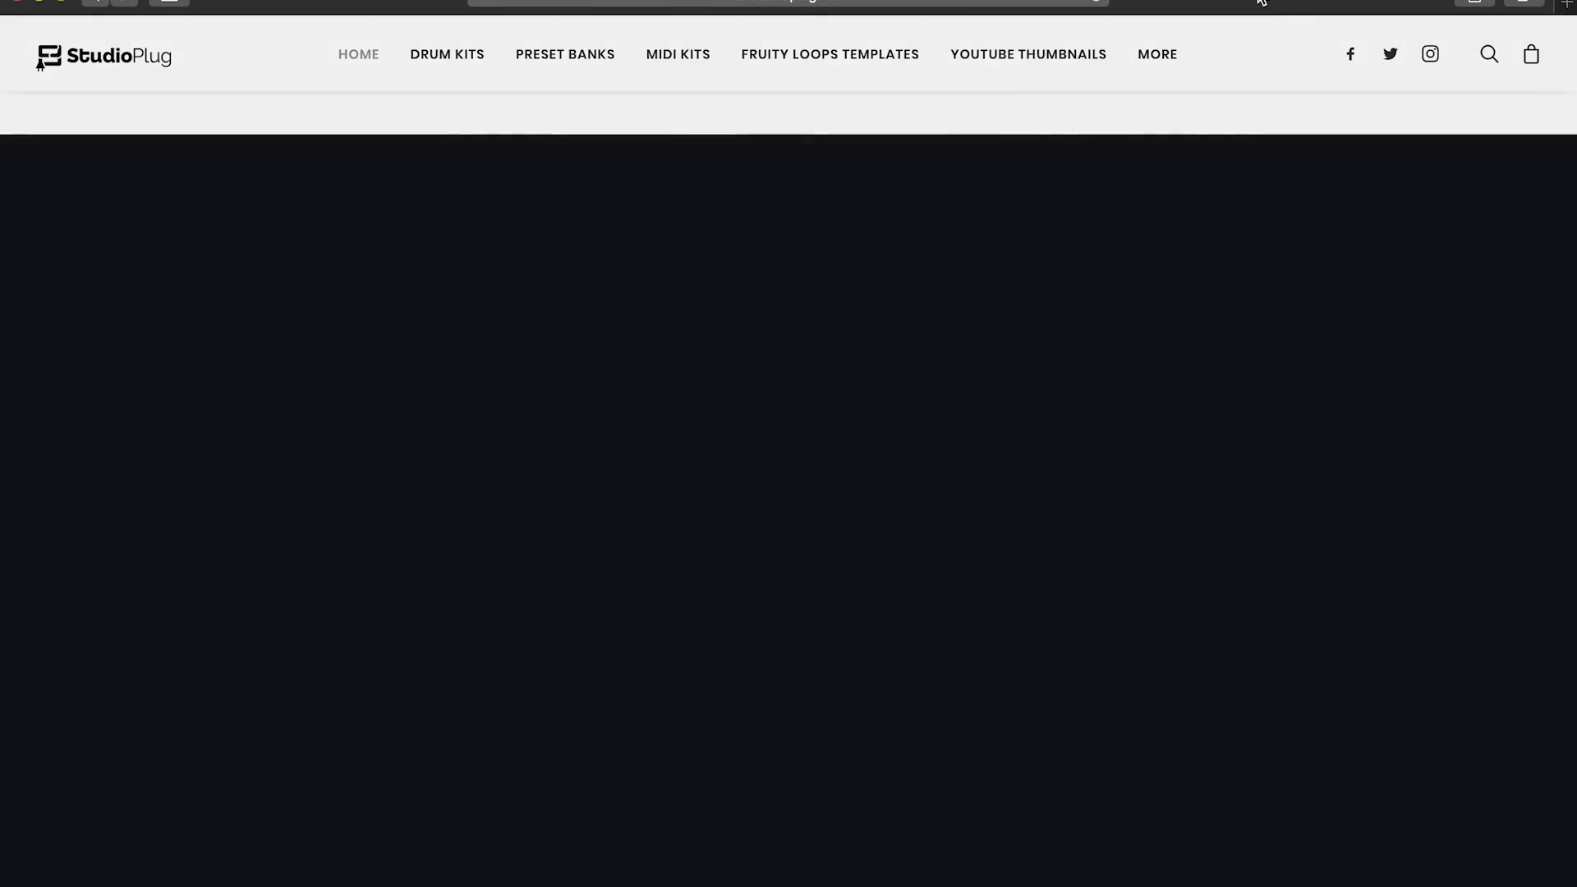
Step: Switch to the StudioPlug website and browse the second and third pages of the Latest Products carousel
scroll(1339, 532, "down", 10)
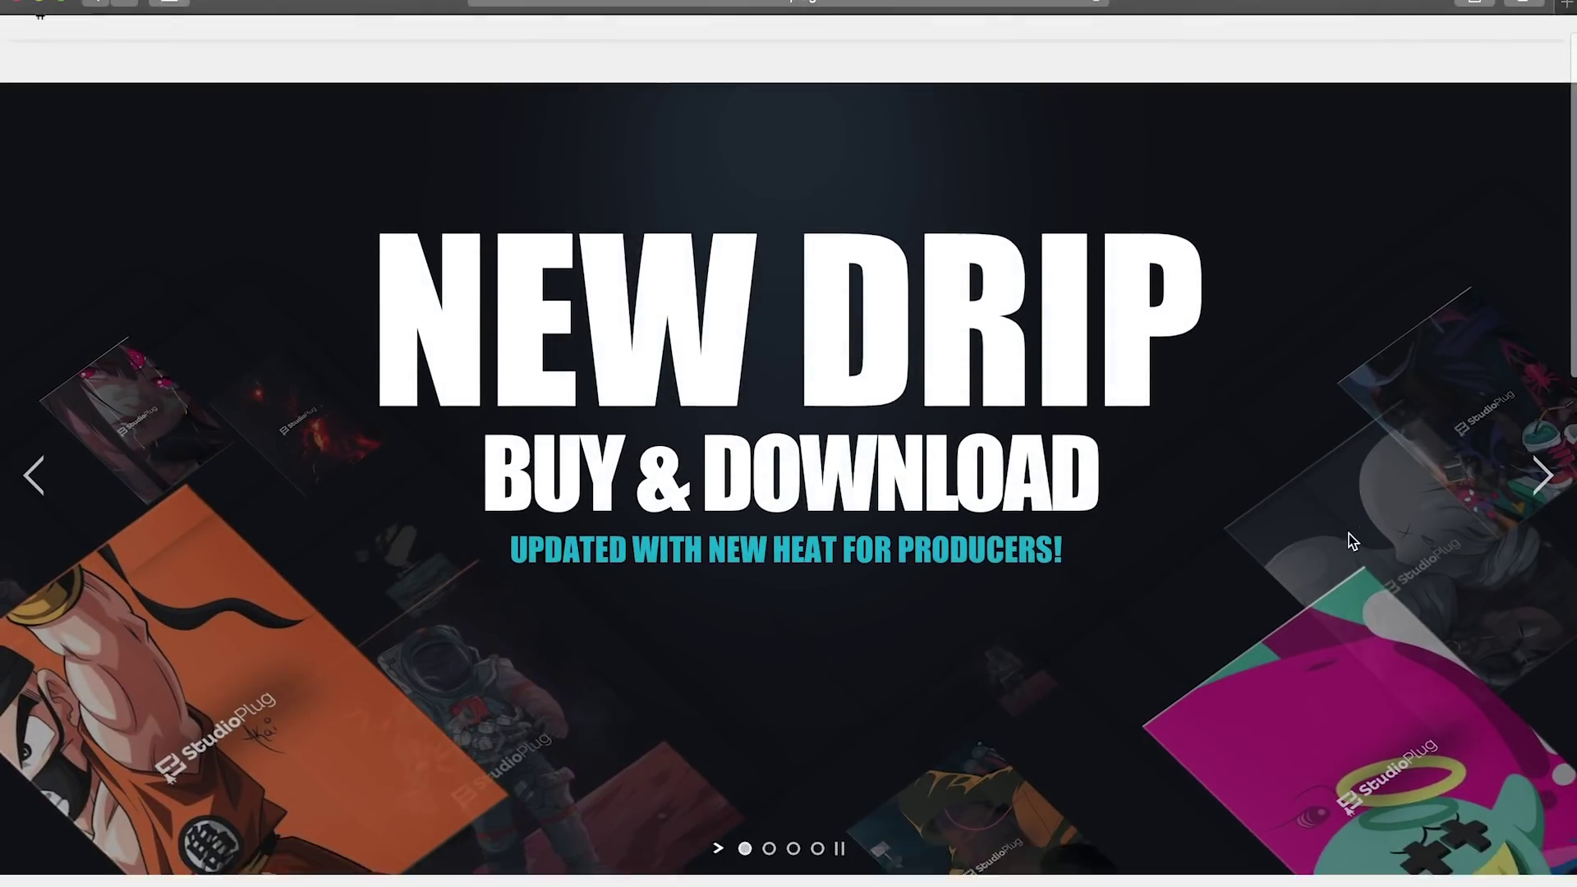
scroll(599, 551, "down", 2)
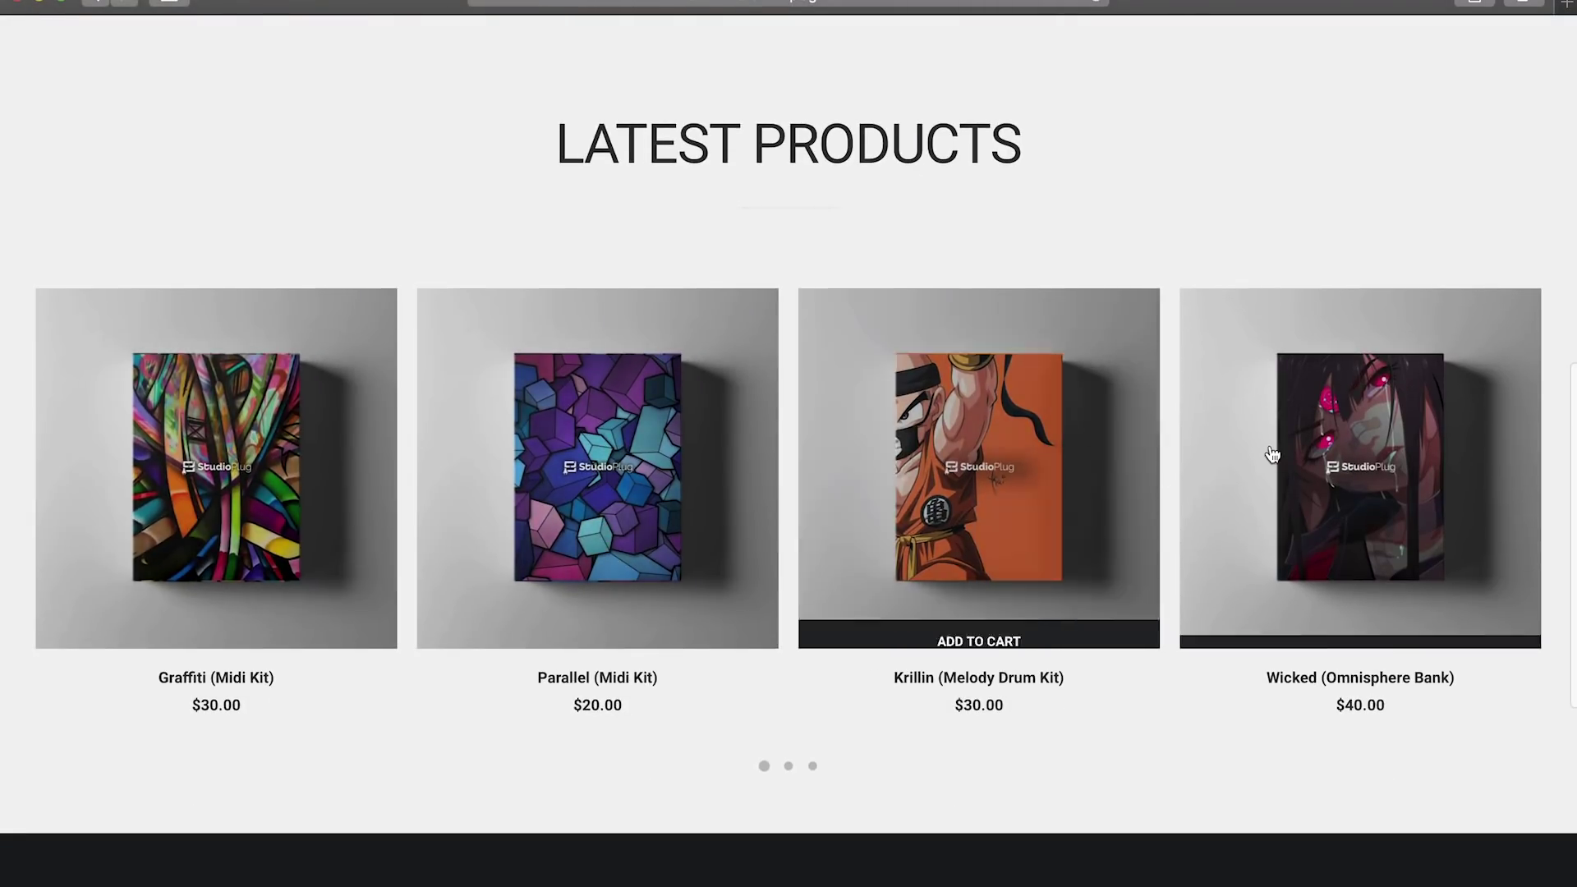
left_click(787, 767)
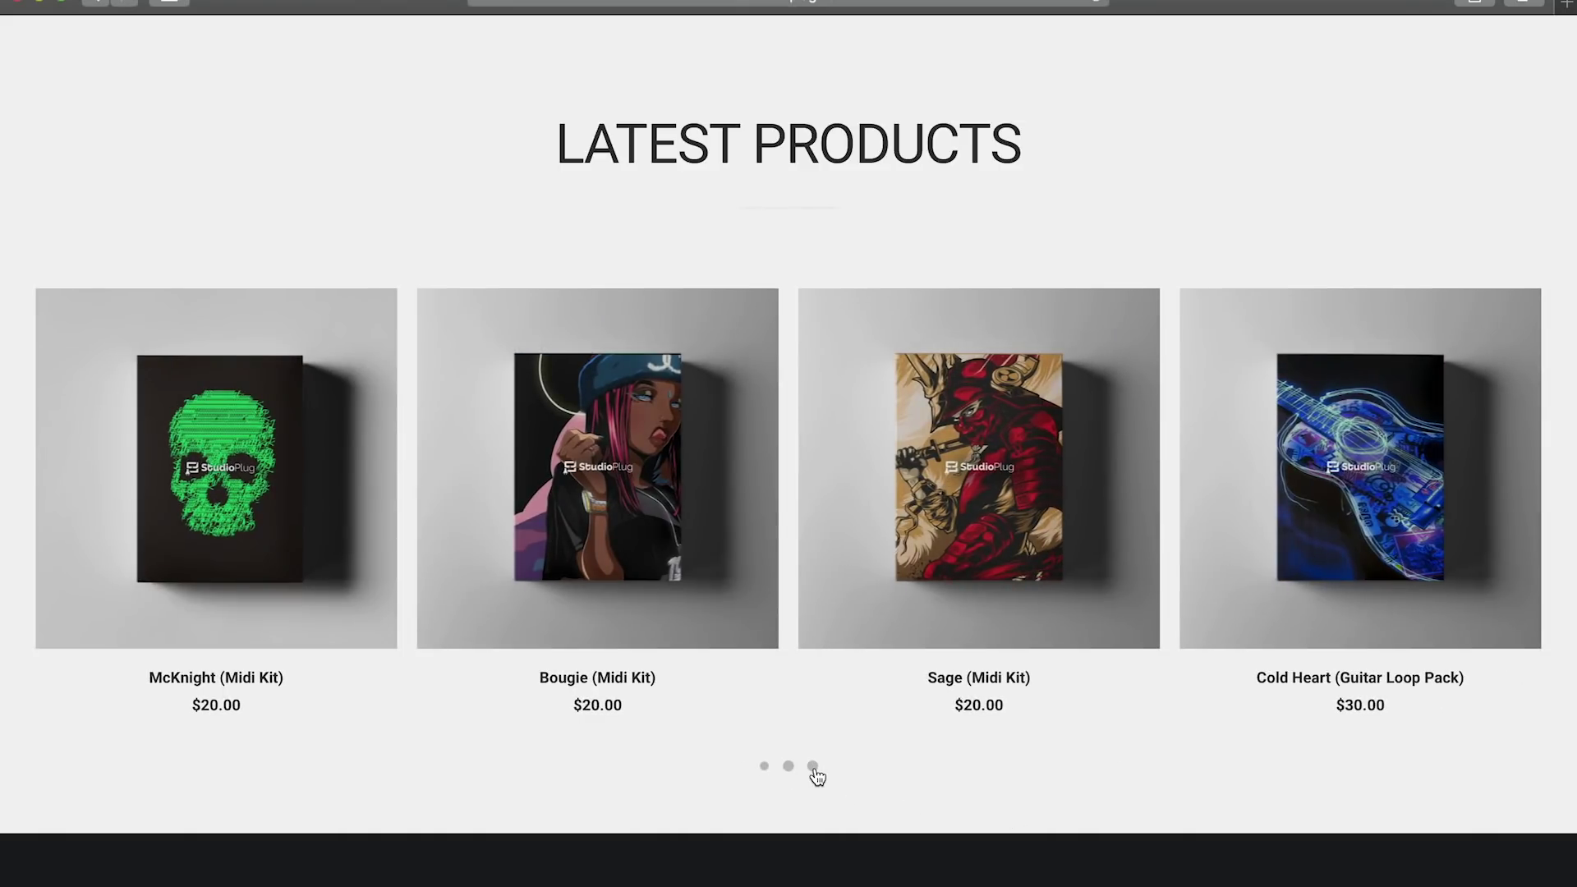
left_click(813, 766)
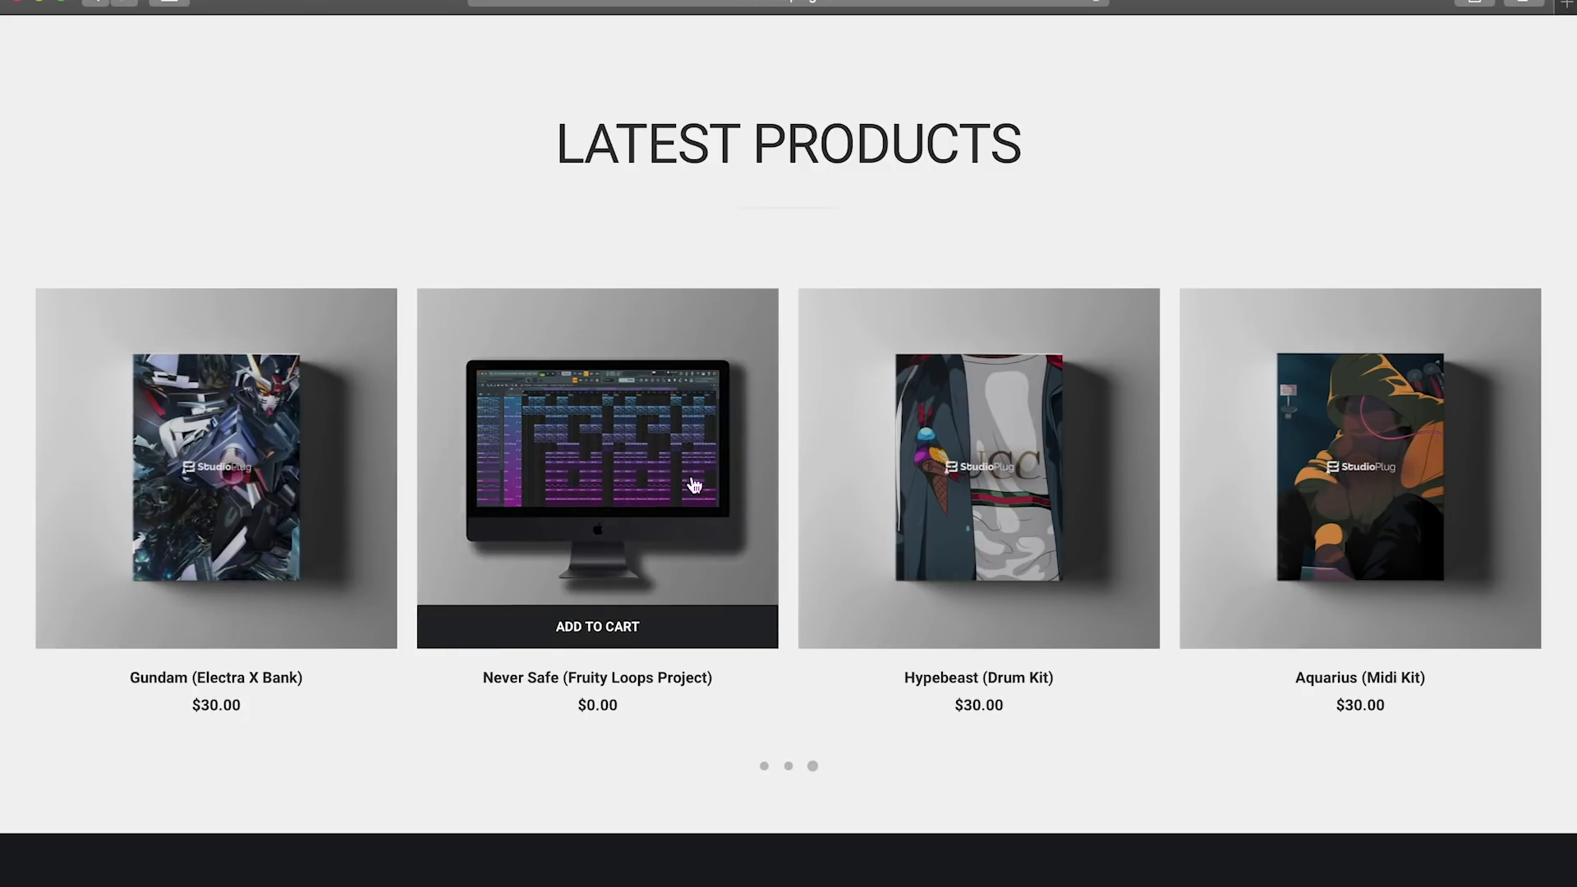